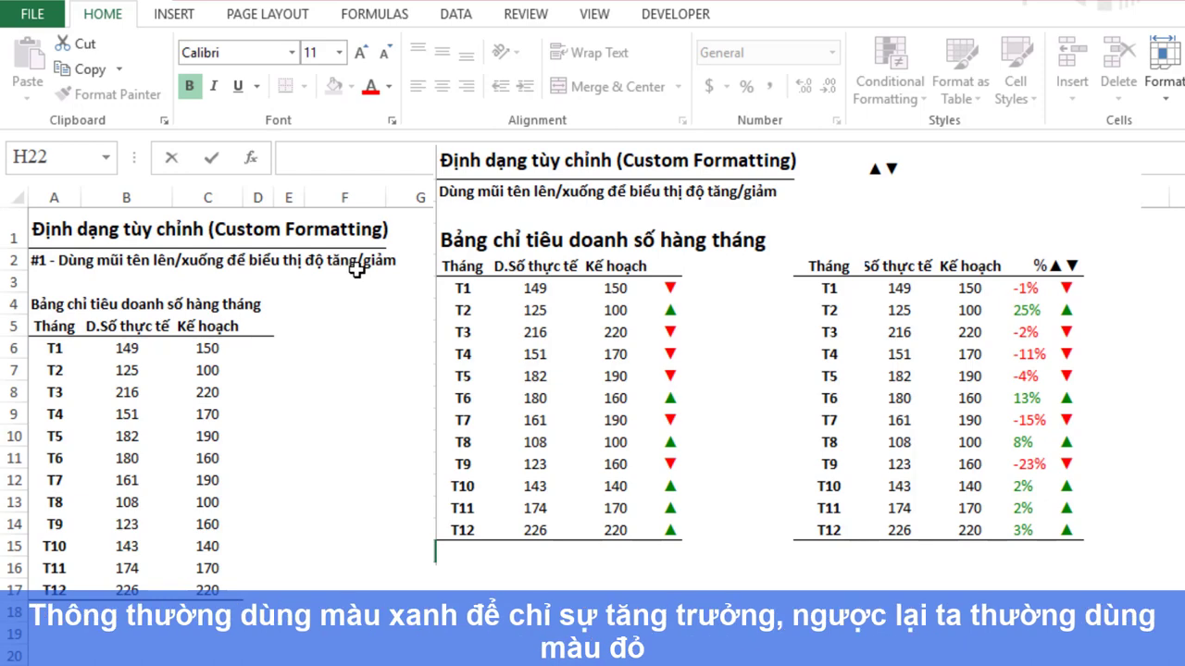
Make the 'Bảng chỉ tiêu doanh số hàng tháng' title in A4 16 pt
left_click(35, 306)
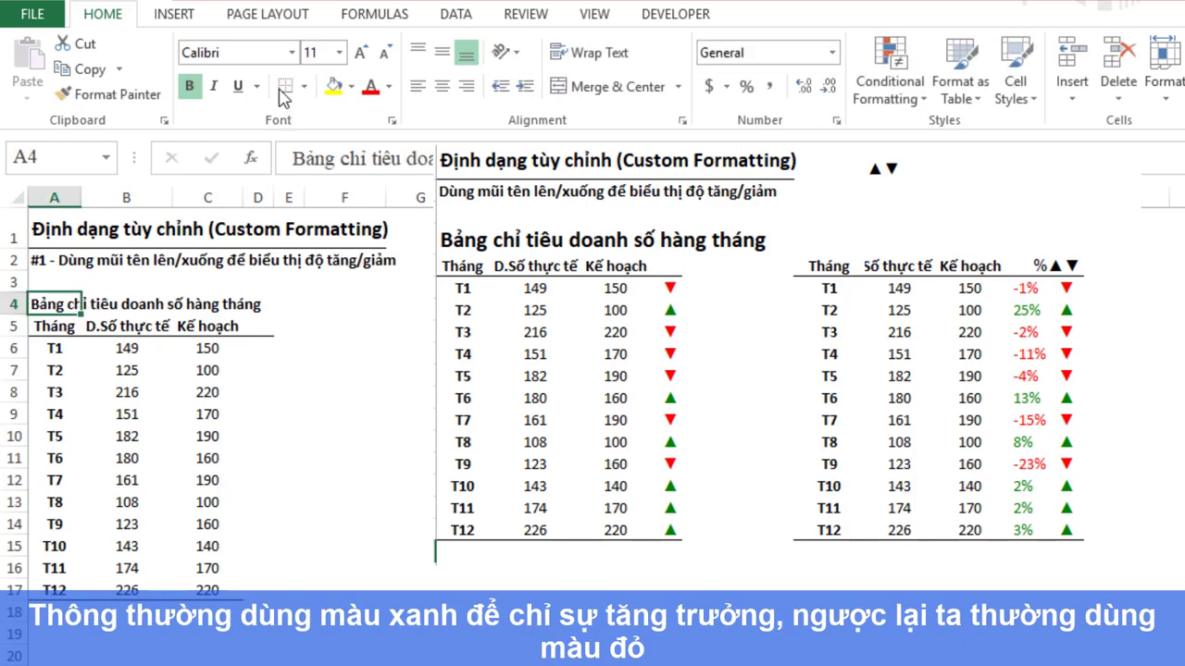
left_click(341, 53)
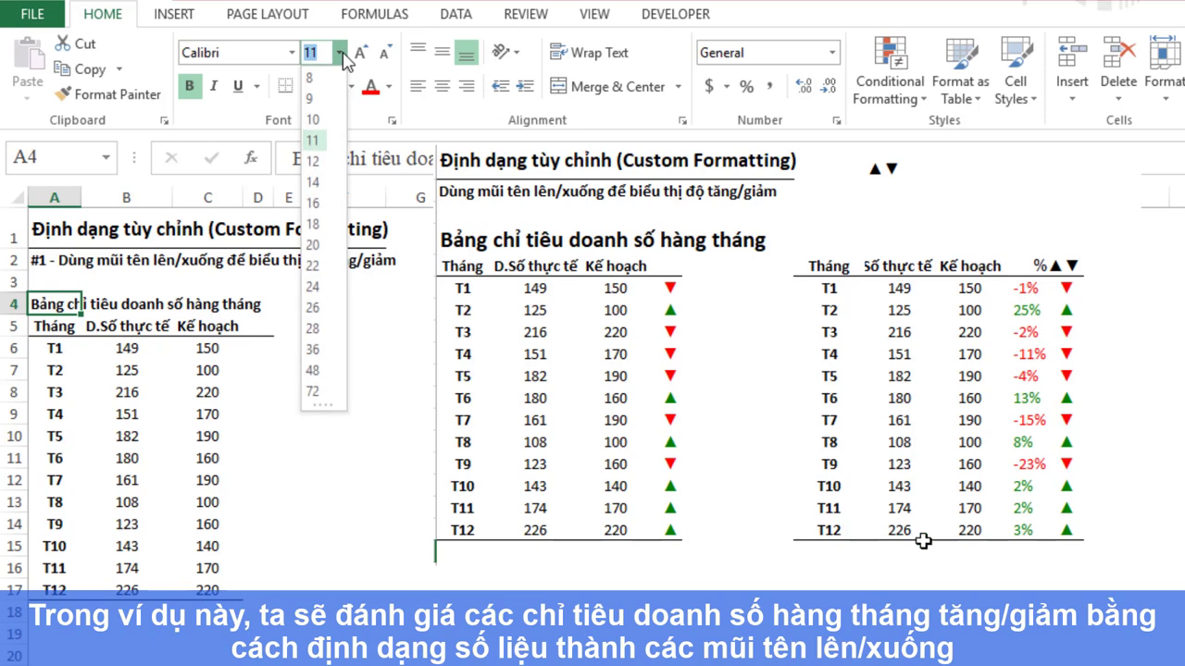
left_click(315, 205)
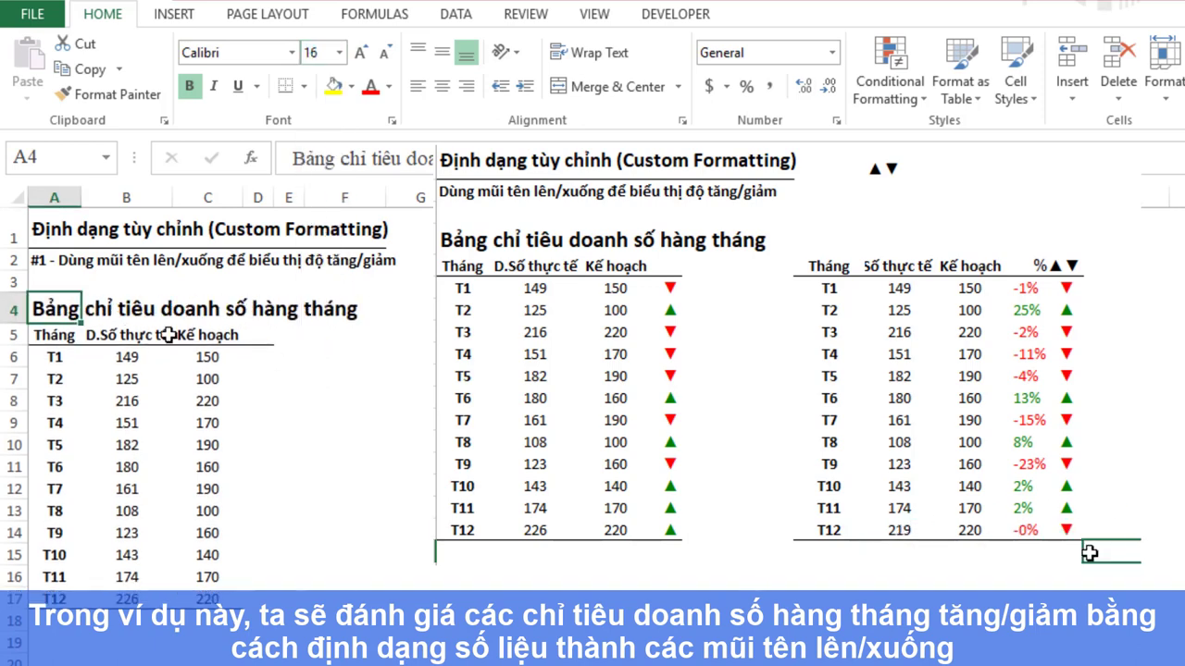
left_click(66, 387)
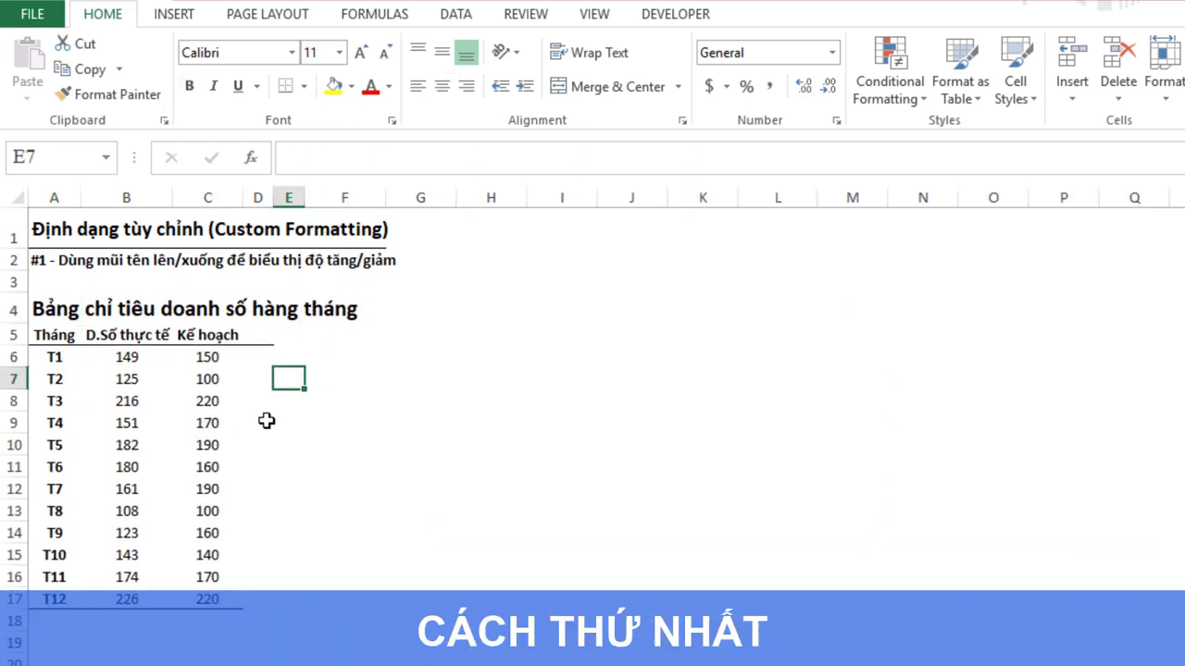
Enter the formula =B6-C6 in D6 for T1's difference
left_click(254, 357)
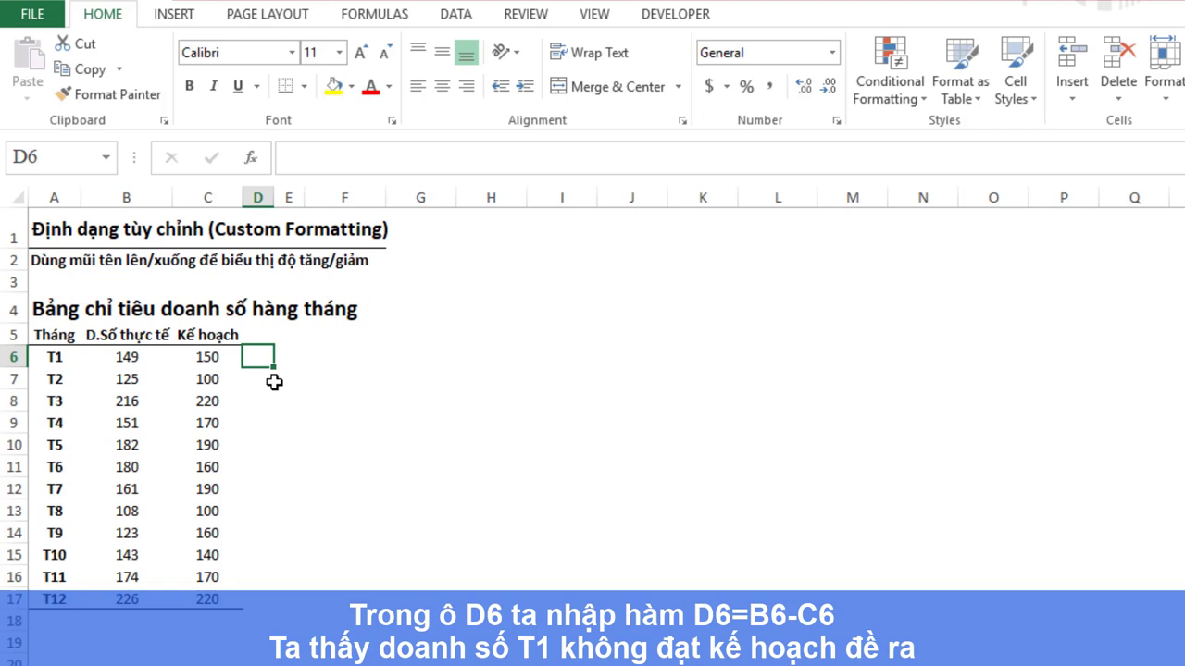
type("=")
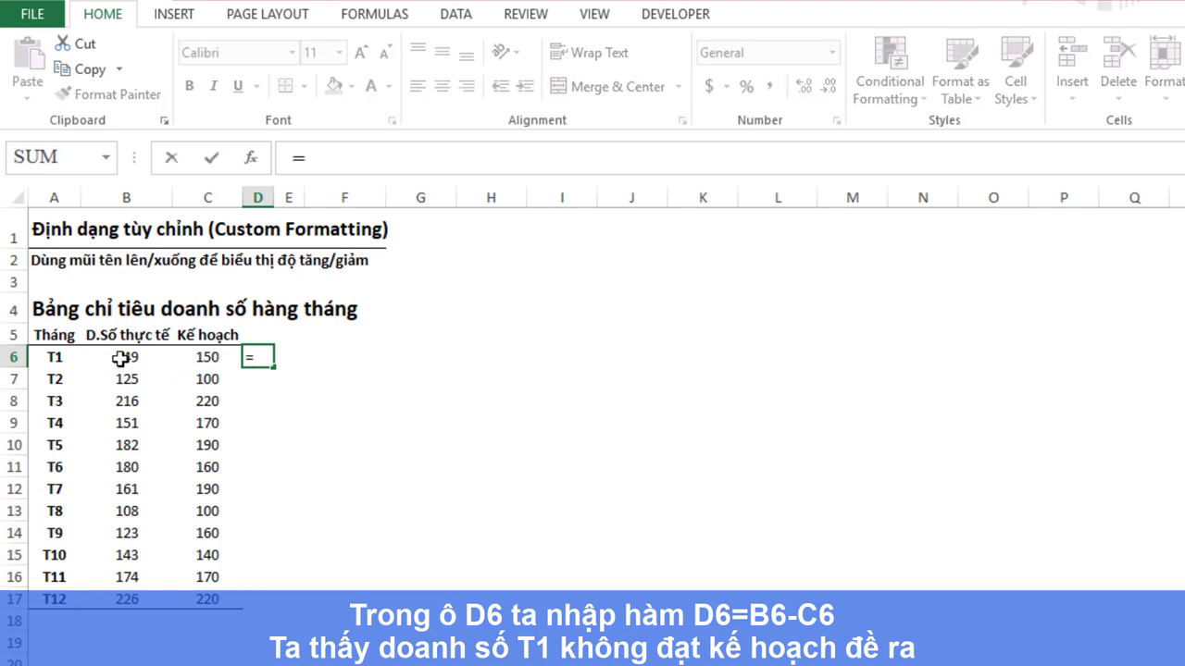
left_click(121, 358)
type("-")
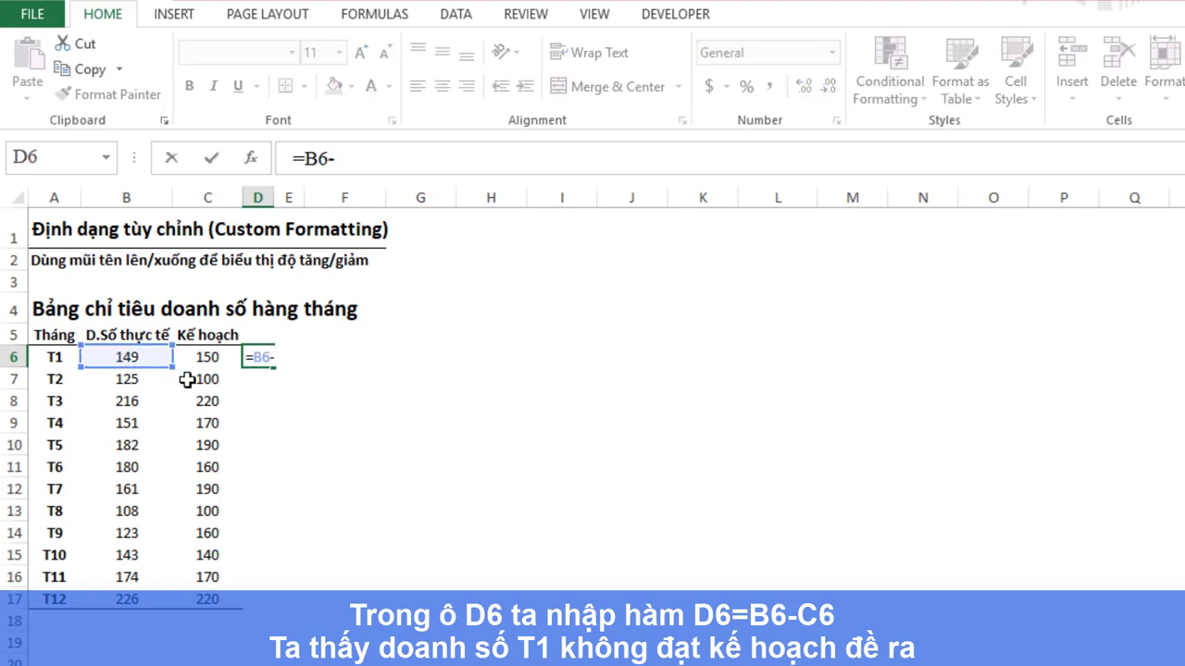
left_click(205, 358)
key("Return")
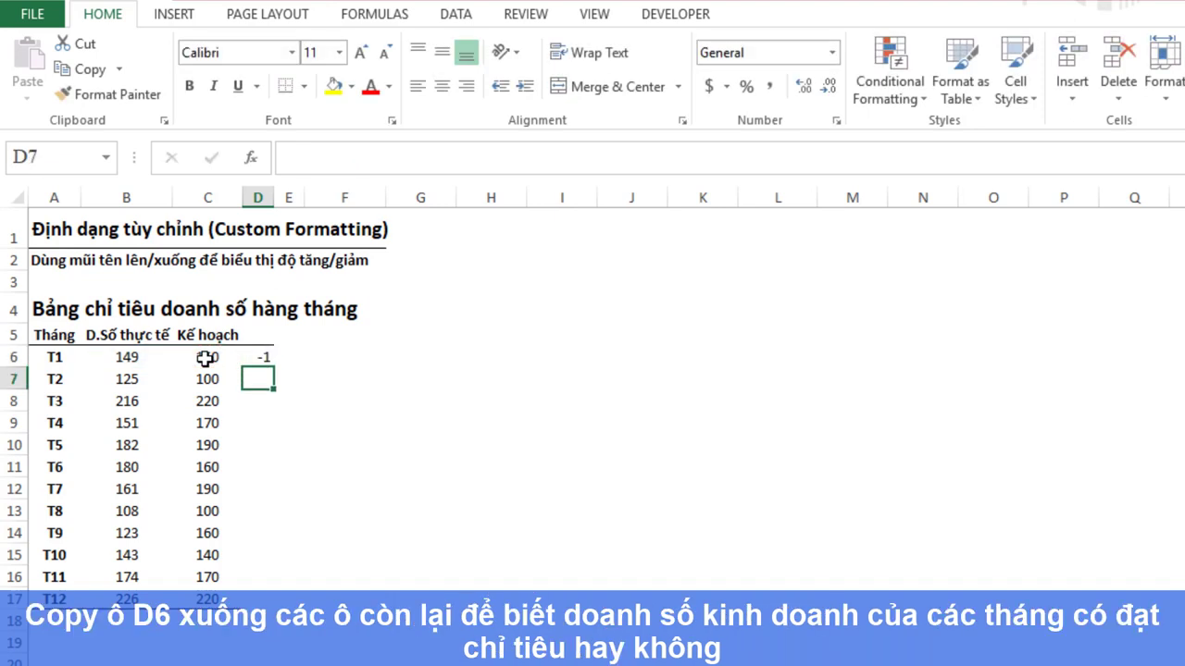
Fill the difference formula down to D17, giving values from -1 to 6
left_click(259, 357)
left_click_drag(273, 366, 274, 607)
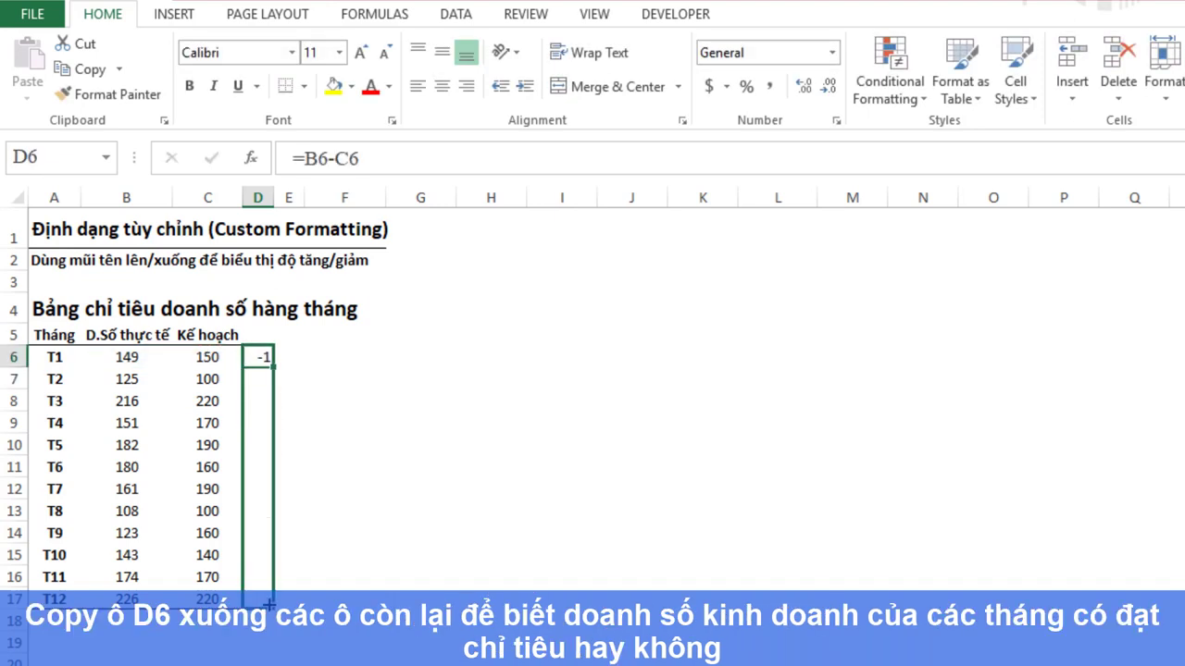
left_click(306, 576)
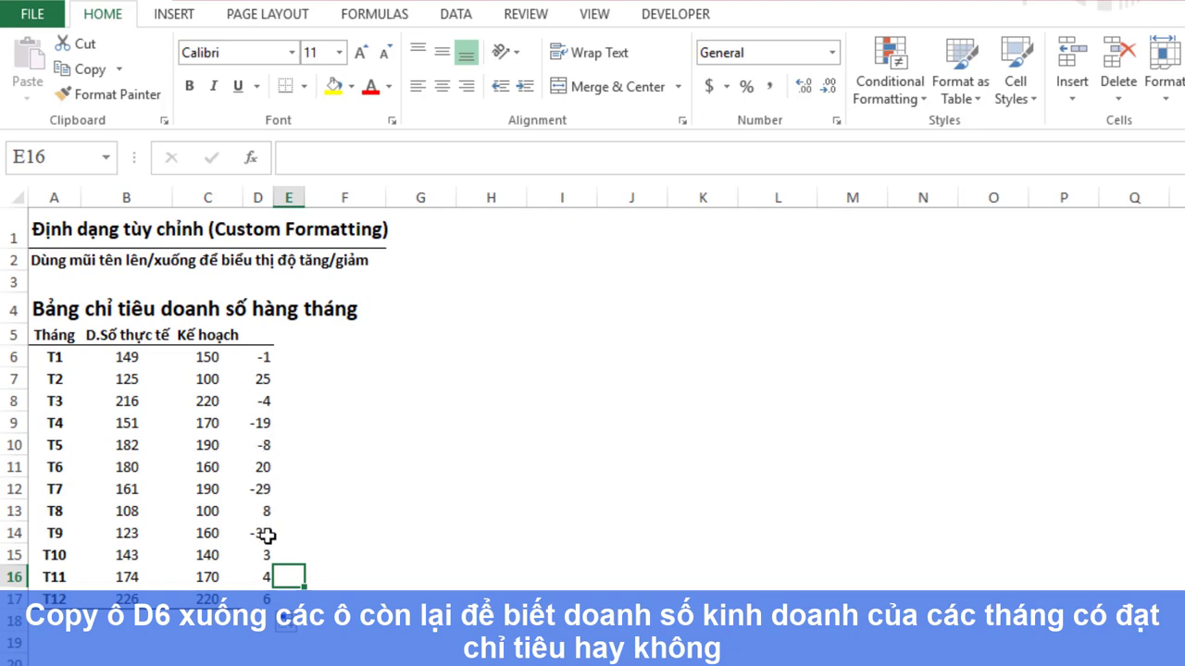
left_click(350, 622)
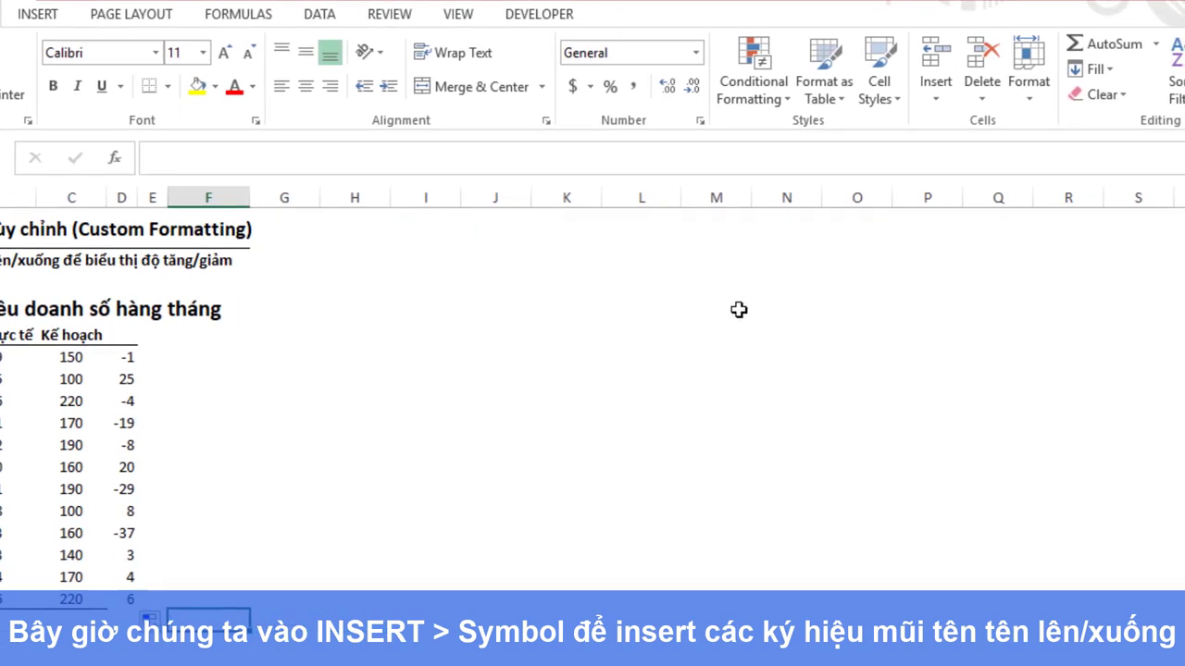
Browse Arial's symbols down to the Geometric Shapes arrows, then cancel without inserting
left_click(38, 15)
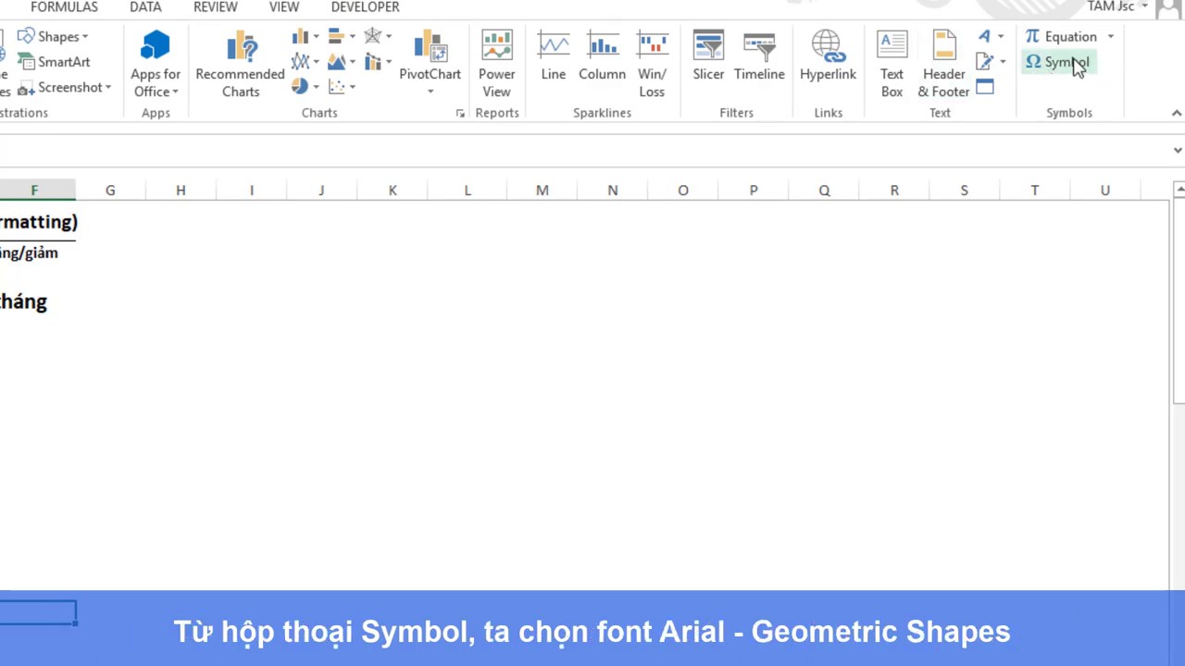
left_click(1070, 74)
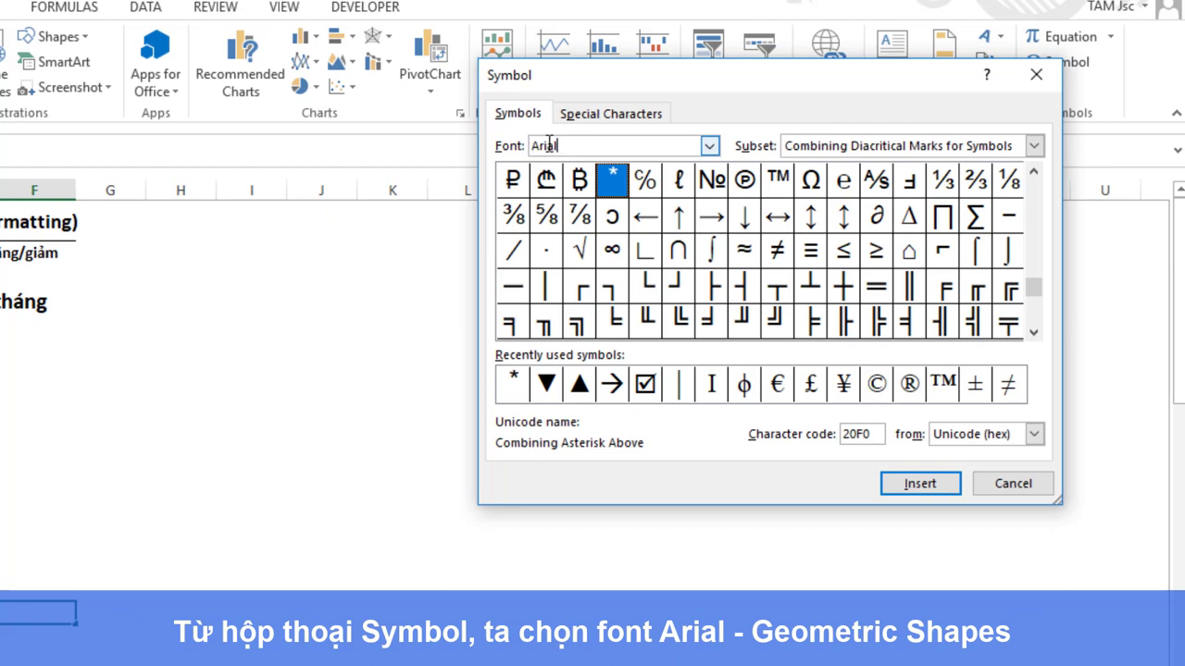
left_click_drag(549, 143, 521, 140)
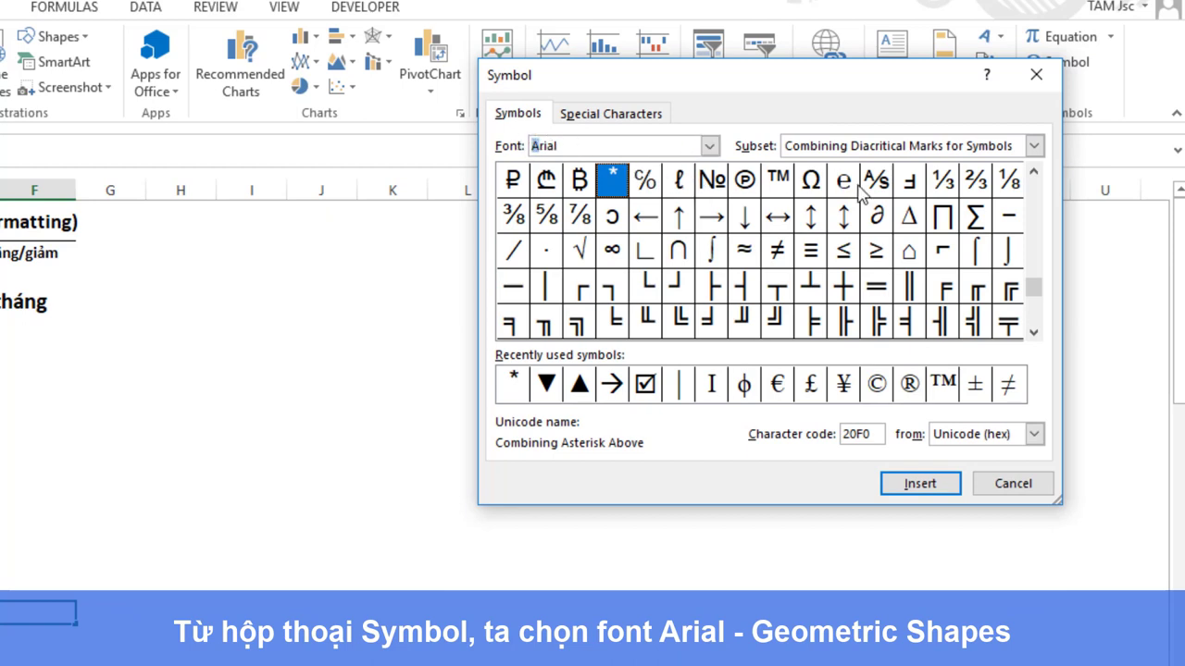
left_click(1034, 332)
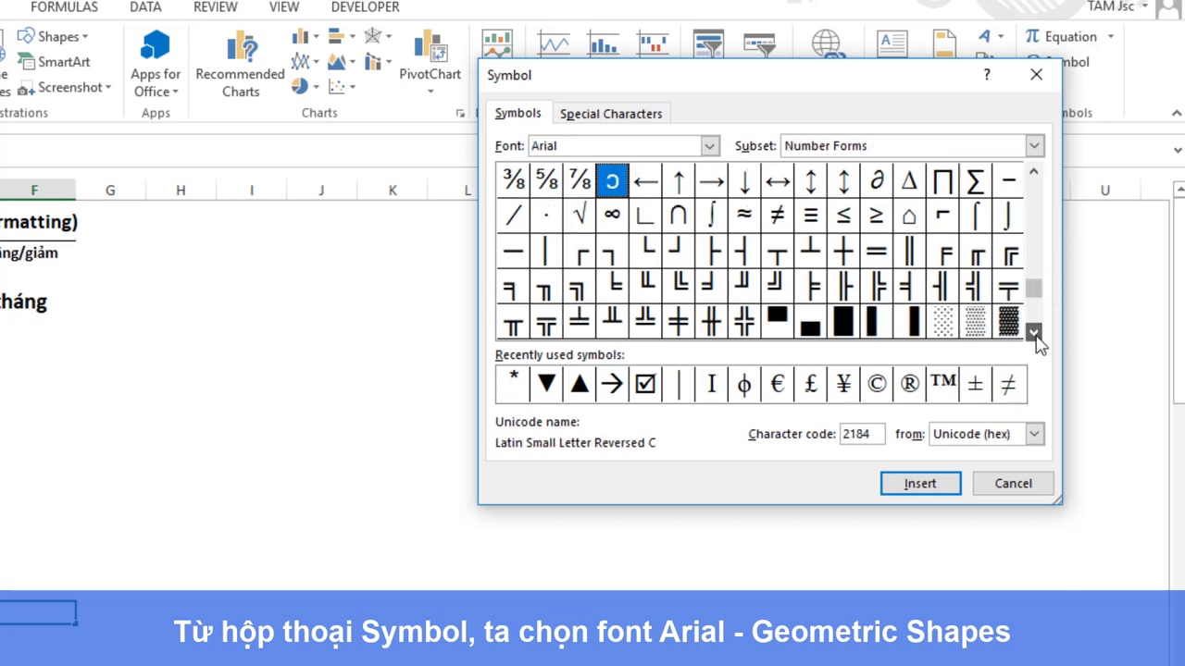
double_click(1035, 334)
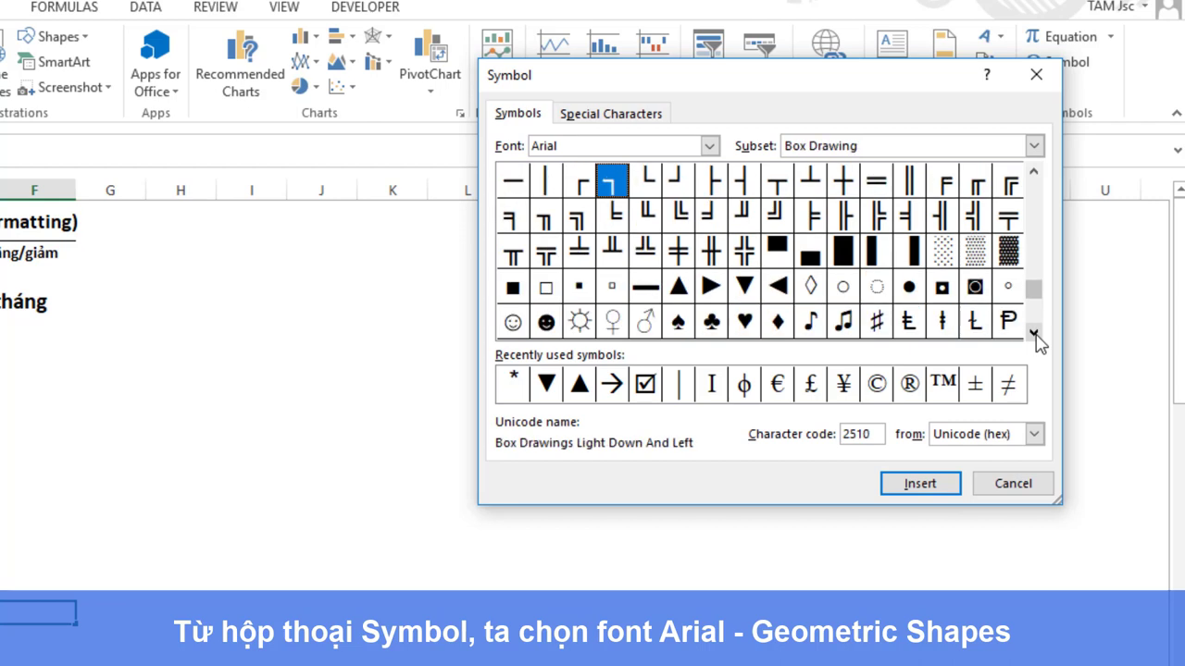
left_click(1035, 334)
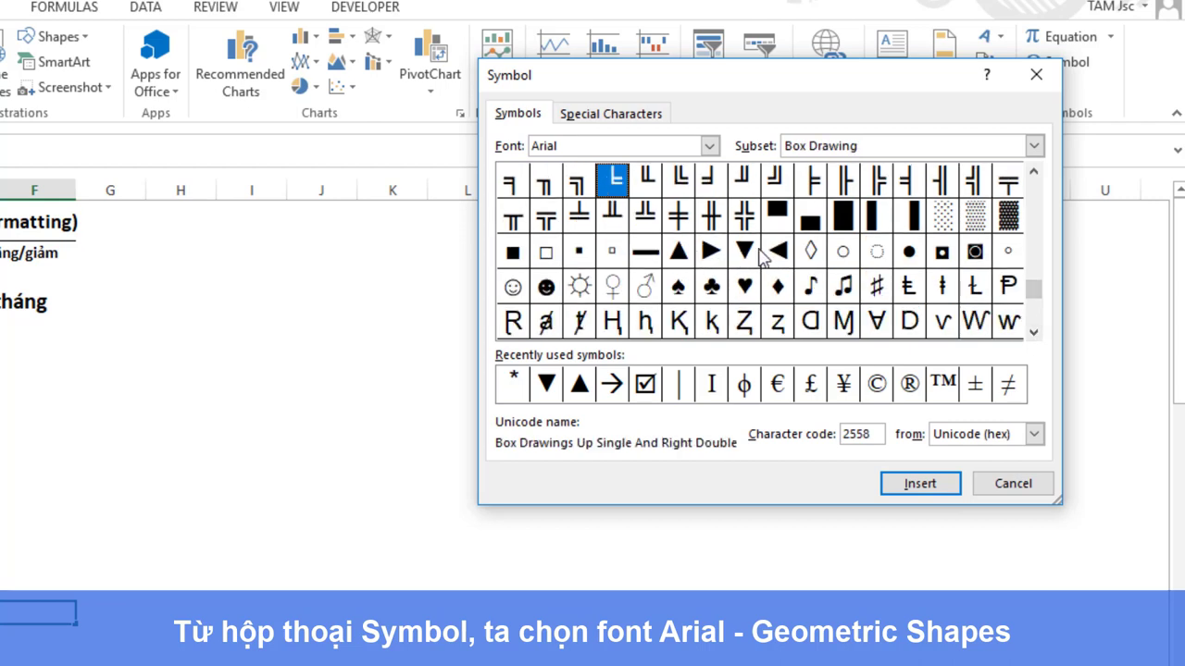
double_click(1034, 331)
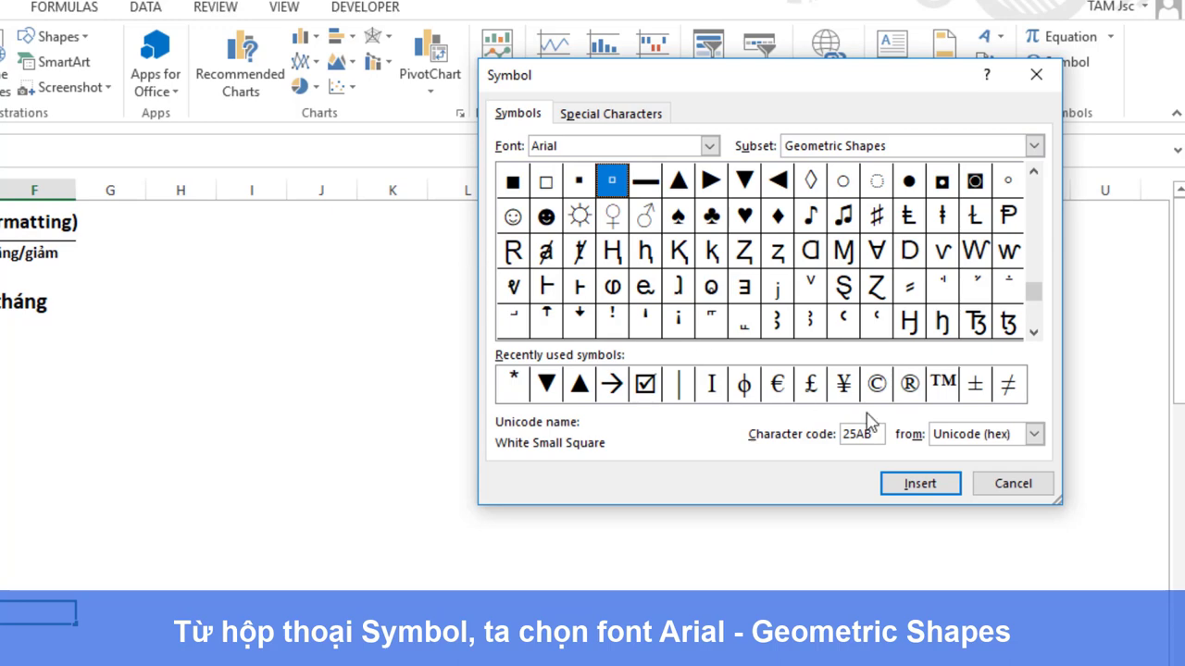
left_click(1029, 483)
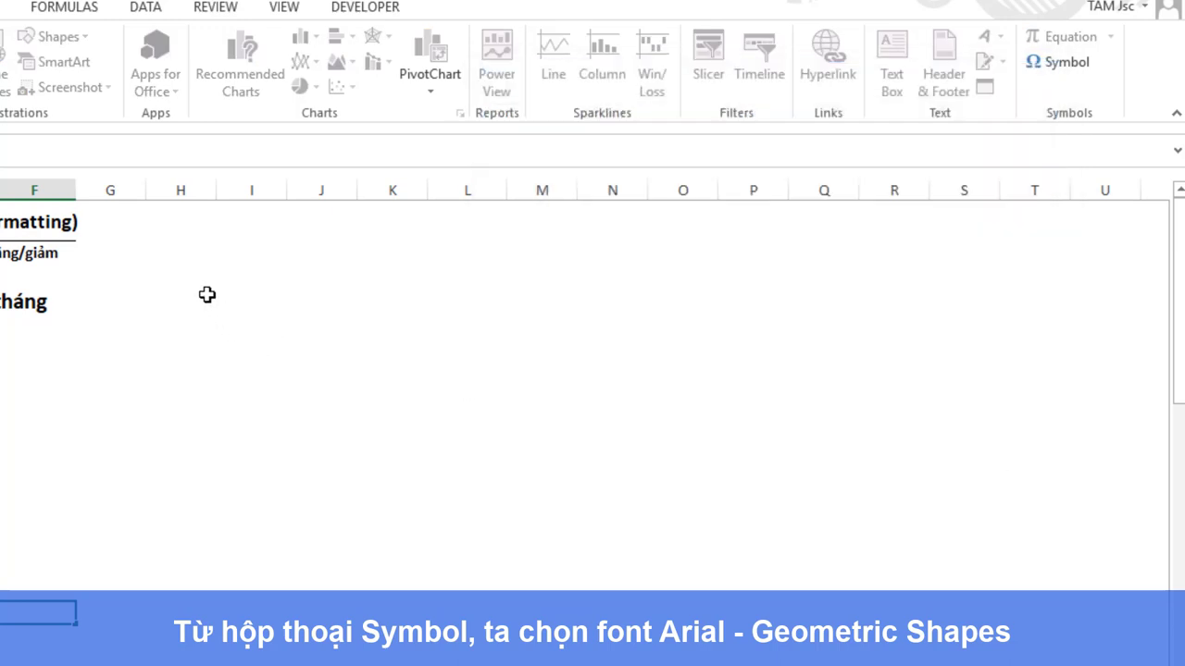
Open the Symbol dialog for H1 and scroll to the Geometric Shapes triangles
left_click(165, 237)
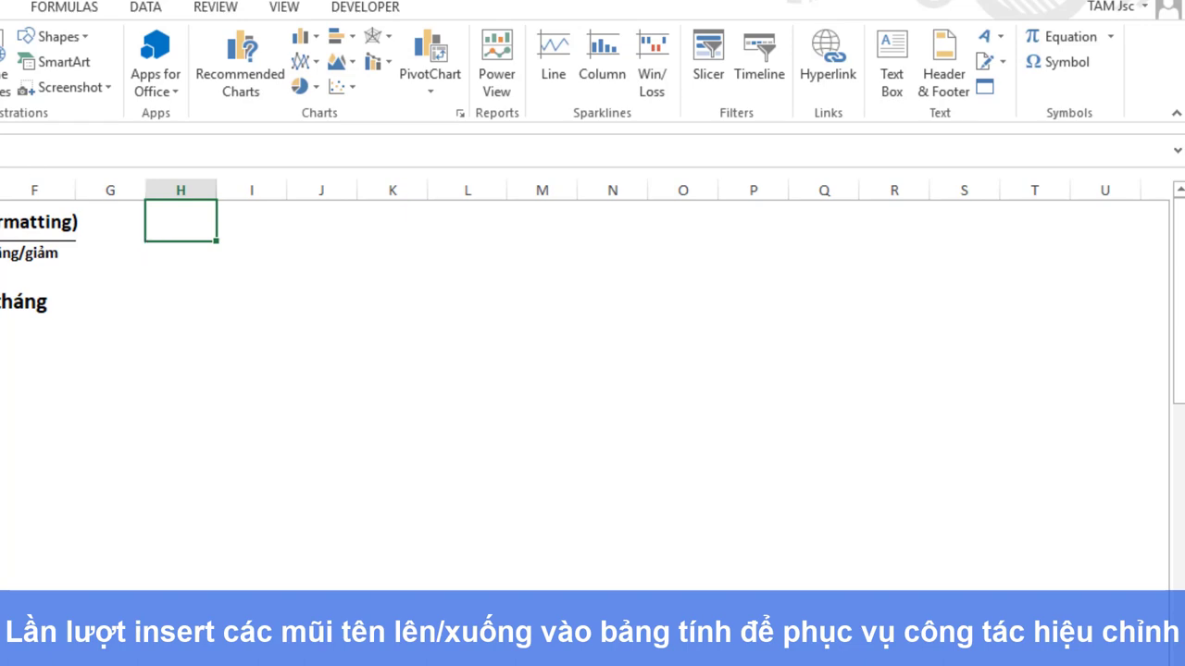
left_click(1063, 66)
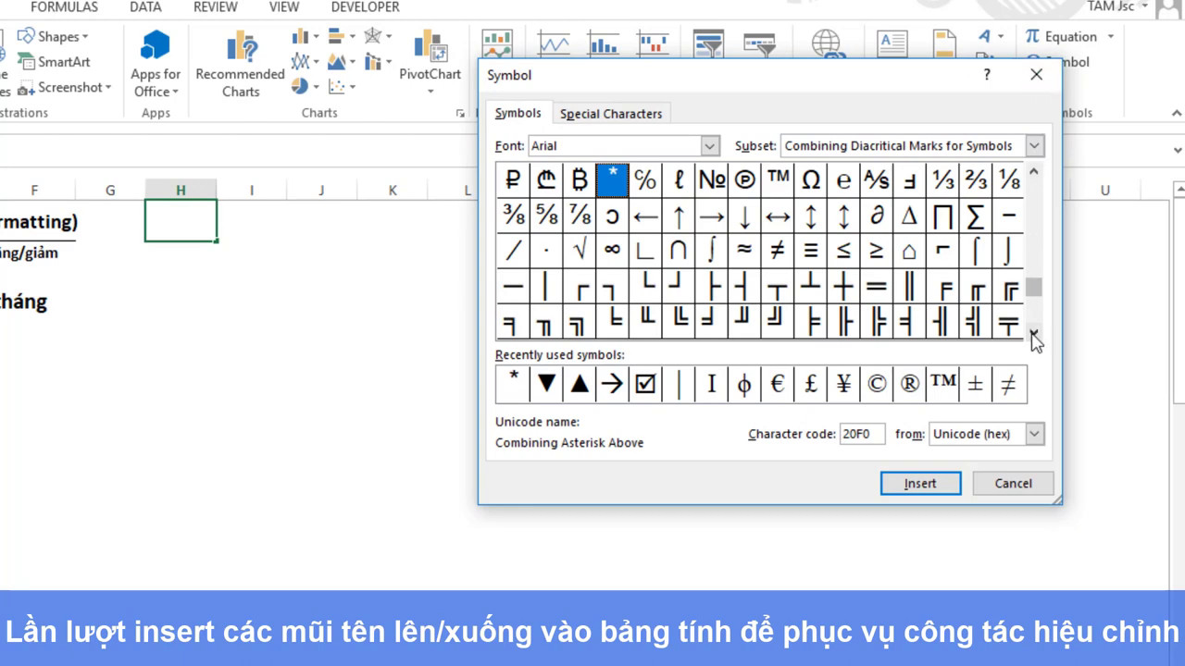
left_click(1034, 332)
left_click(1033, 332)
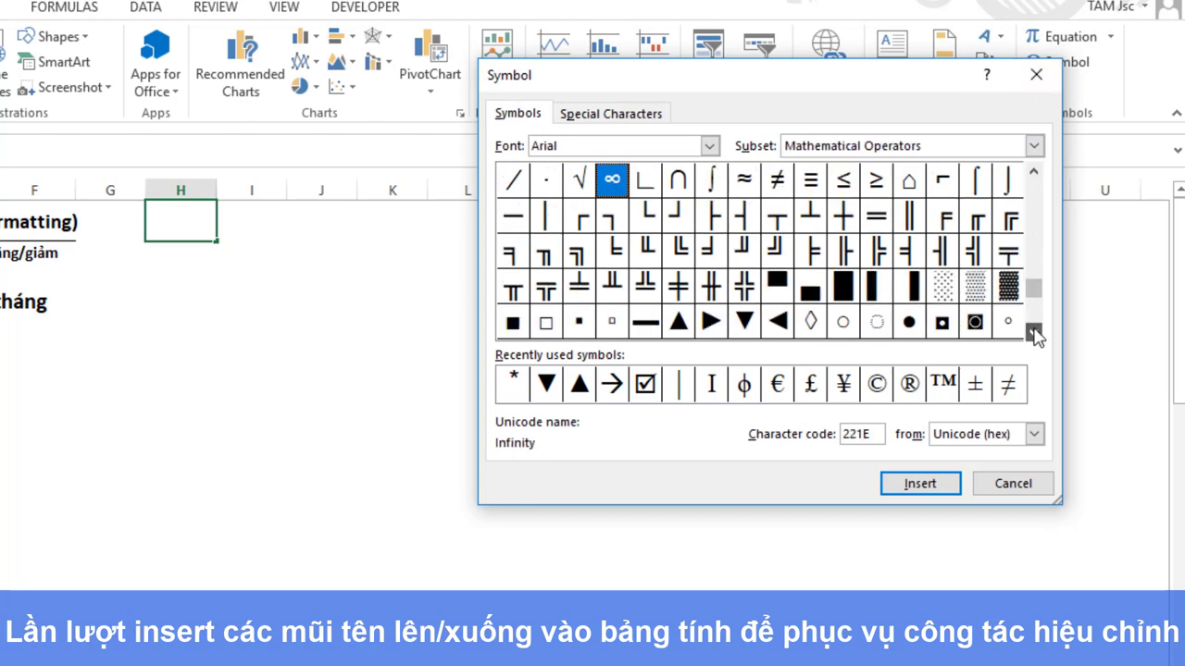
left_click(1033, 332)
left_click(1034, 332)
left_click(1034, 332)
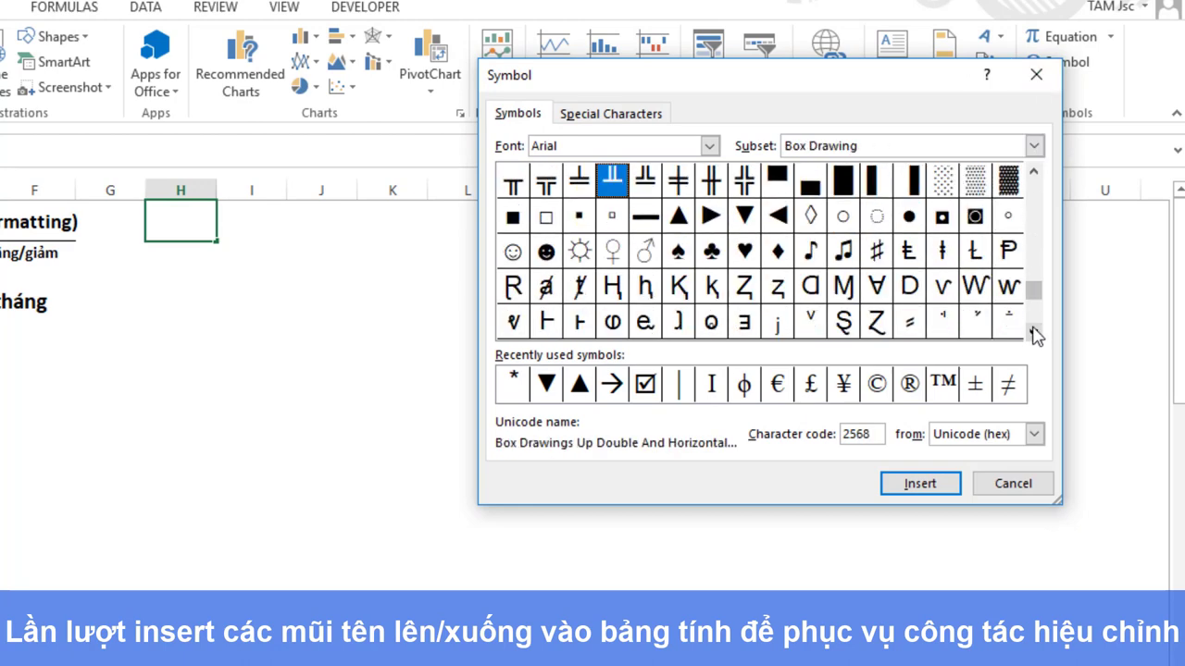
left_click(1034, 332)
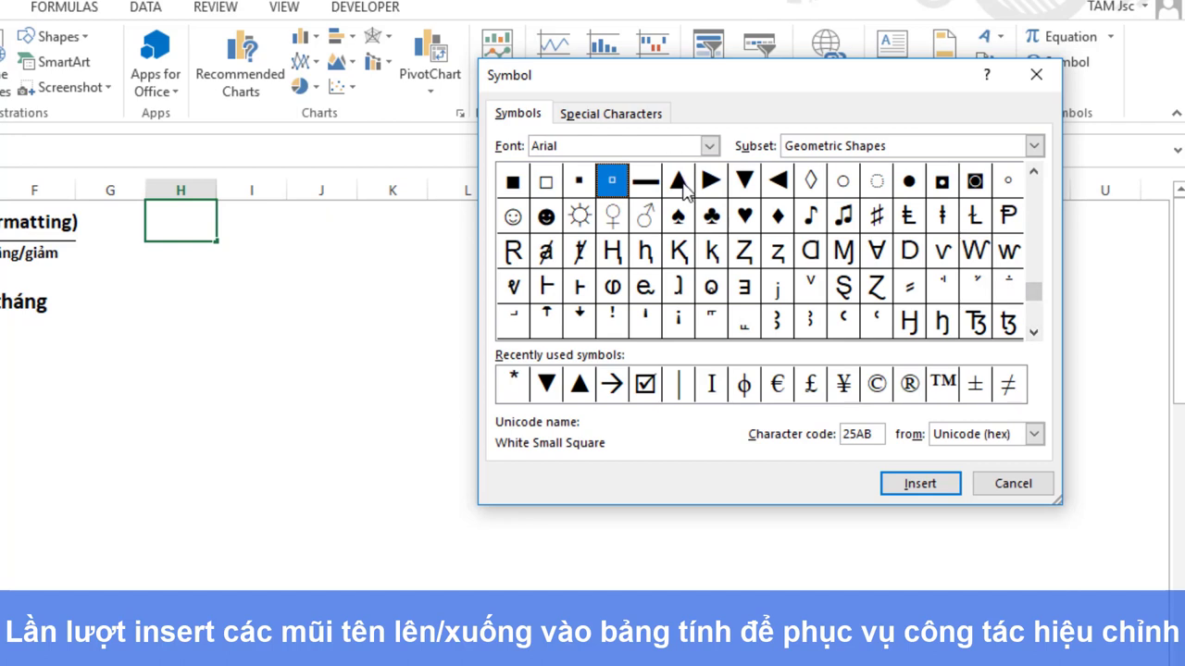
Insert the black up triangle ▲ and the down triangle ▼, then close the dialog
left_click(683, 183)
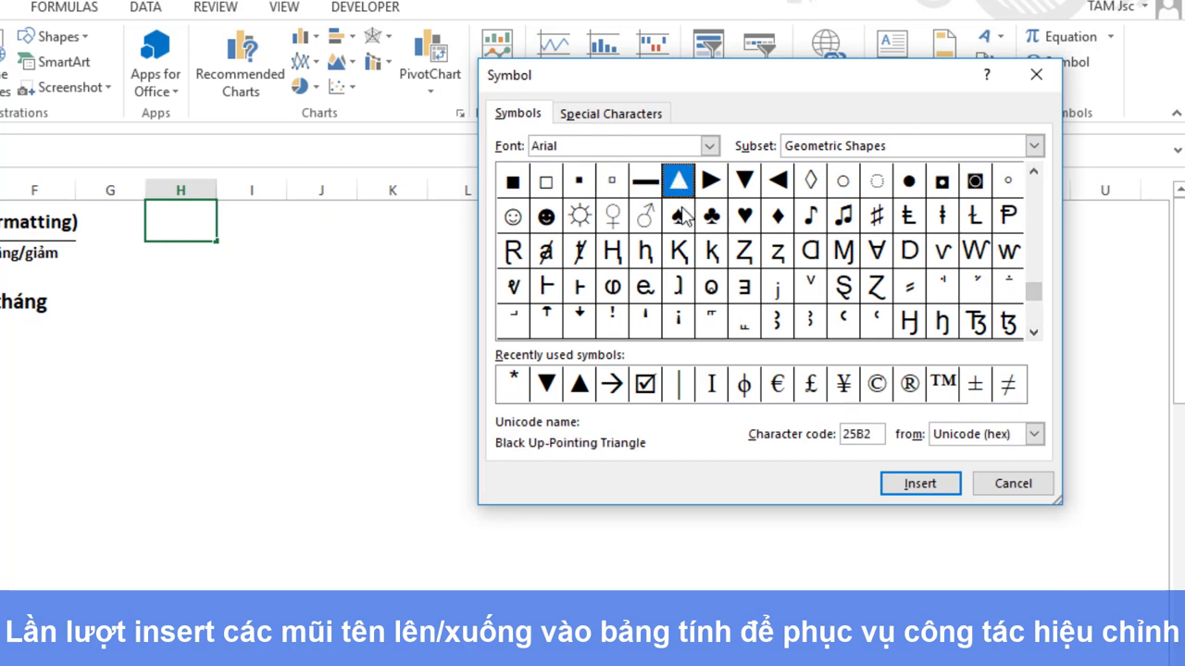
left_click(933, 486)
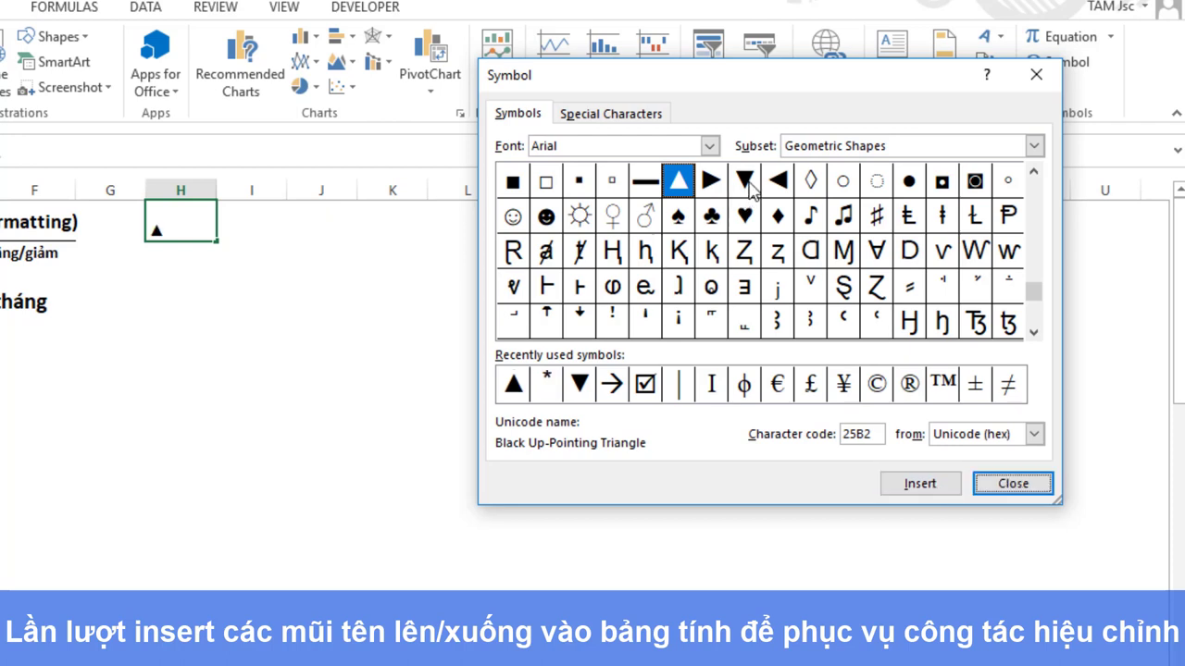
left_click(749, 183)
left_click(923, 485)
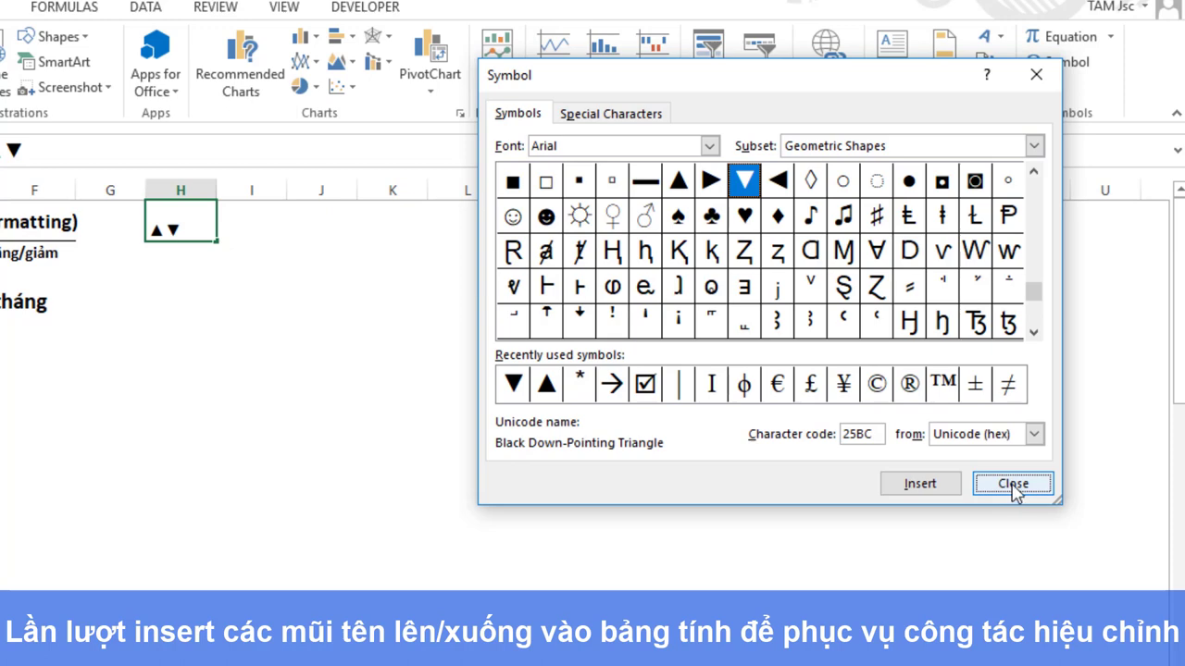
left_click(1013, 484)
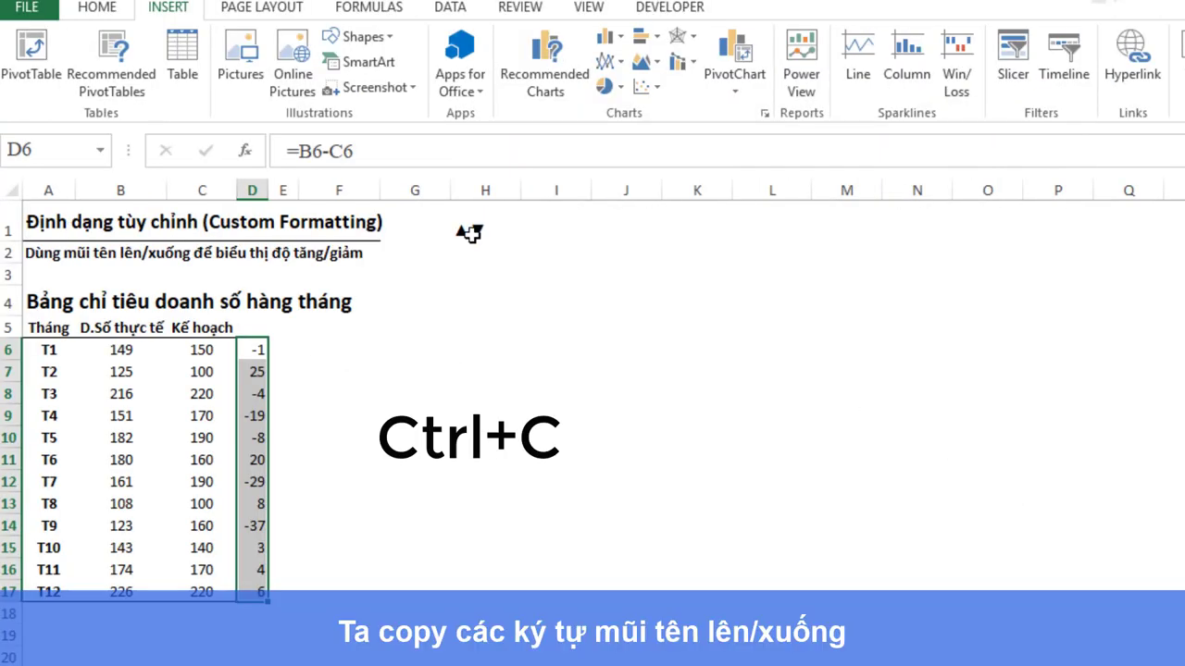
Copy the ▲▼ characters from H1 and select the differences in D6:D17
left_click(470, 233)
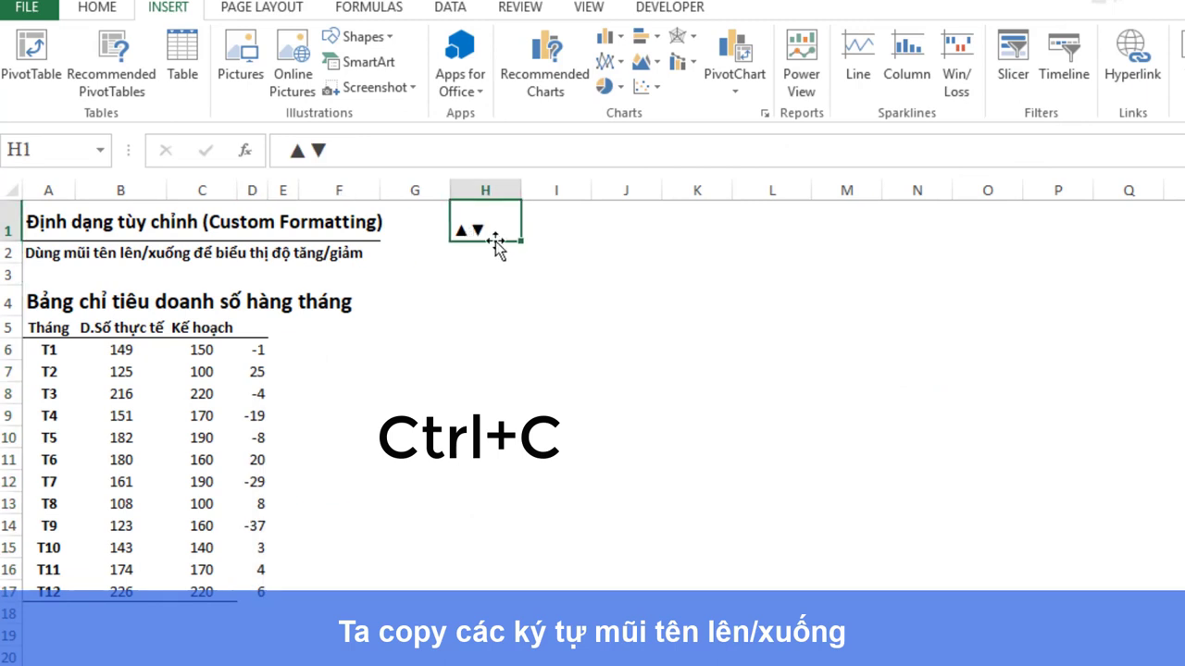
left_click_drag(340, 154, 277, 153)
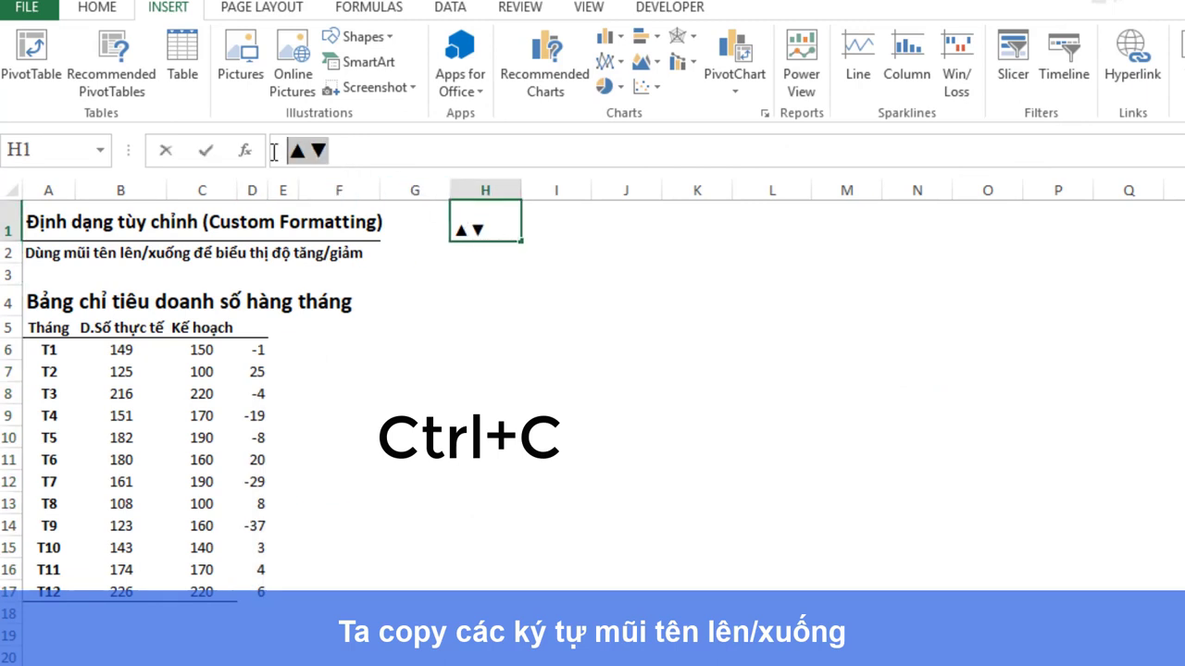
key("Escape")
left_click(568, 365)
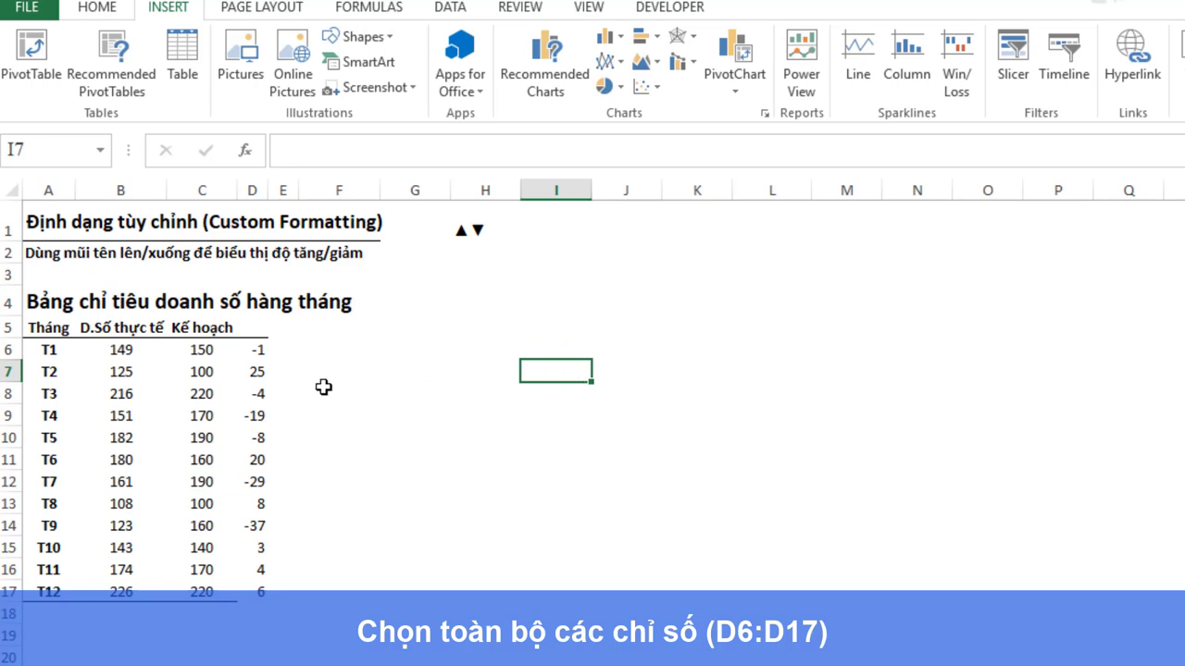
left_click_drag(246, 346, 245, 588)
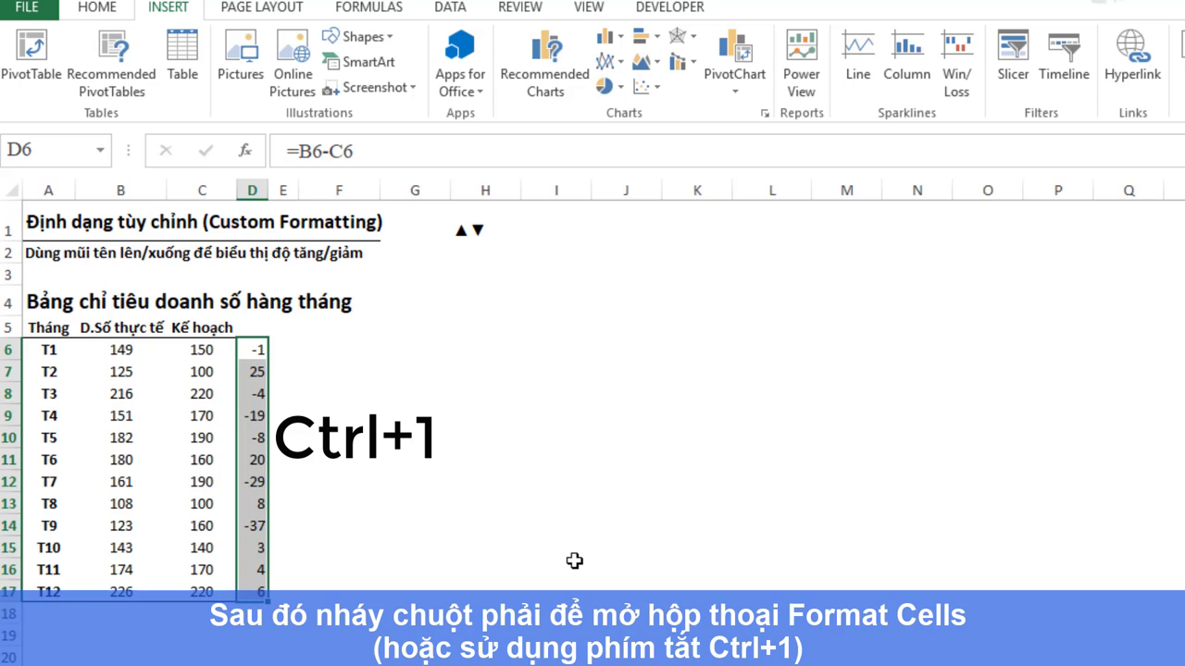
Begin a custom number format for D6:D17 reading [Green]"▲";[Red]" with the pasted arrows
key("ctrl+1")
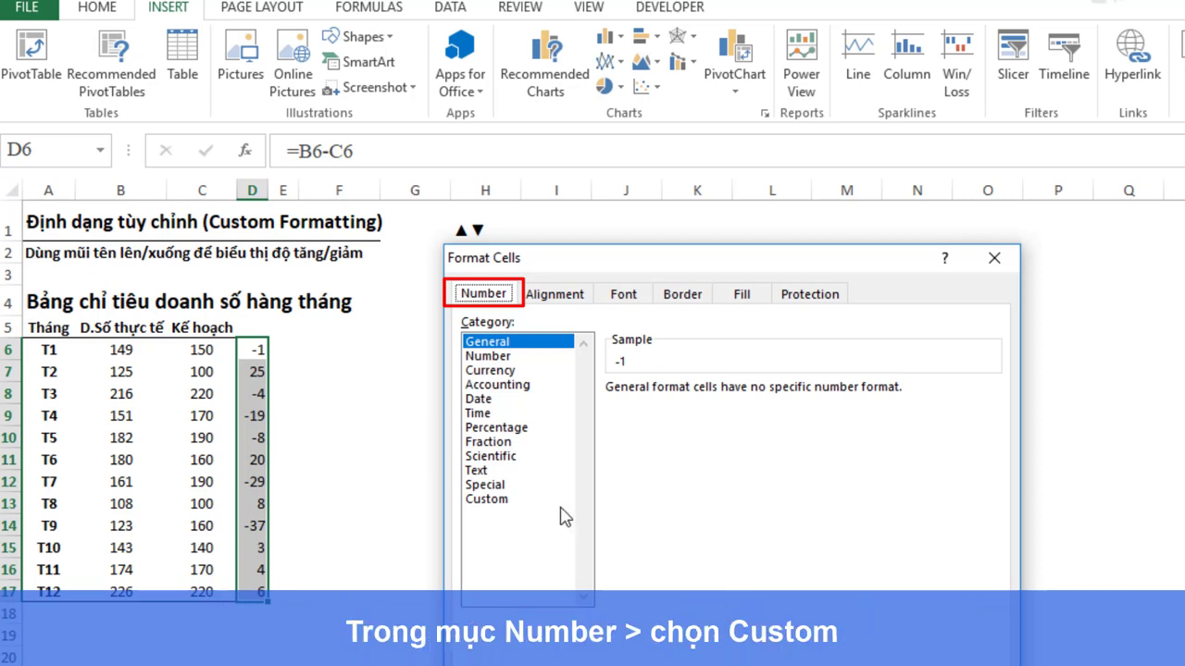
left_click(477, 505)
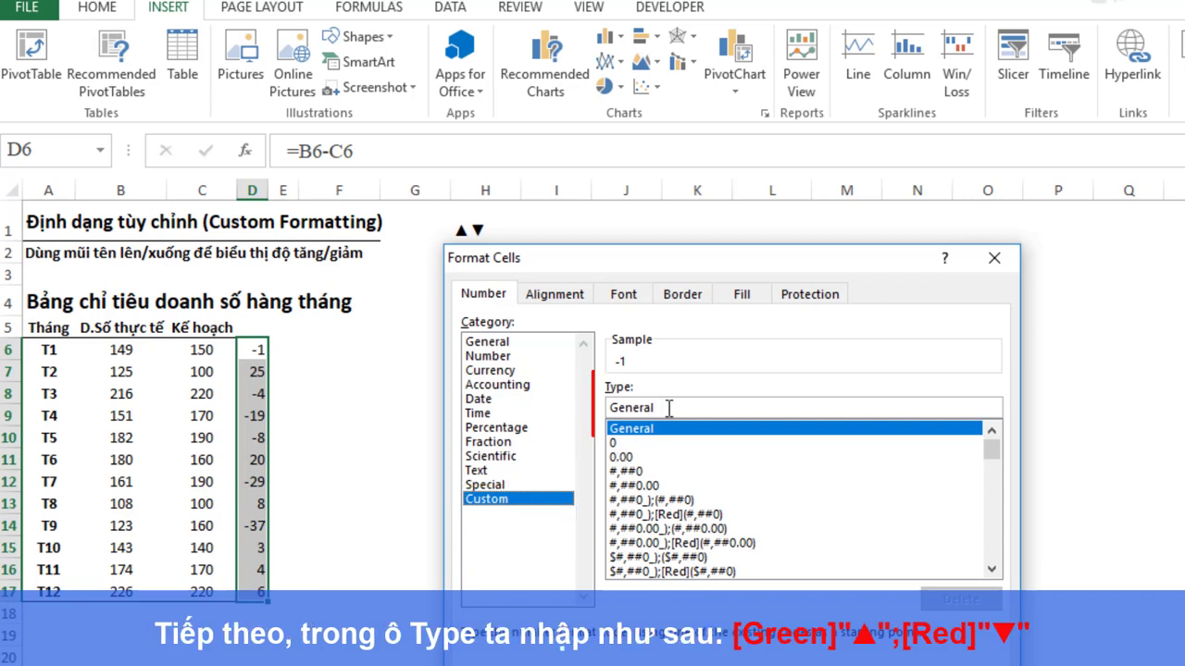
left_click_drag(664, 408, 611, 408)
left_click(611, 408)
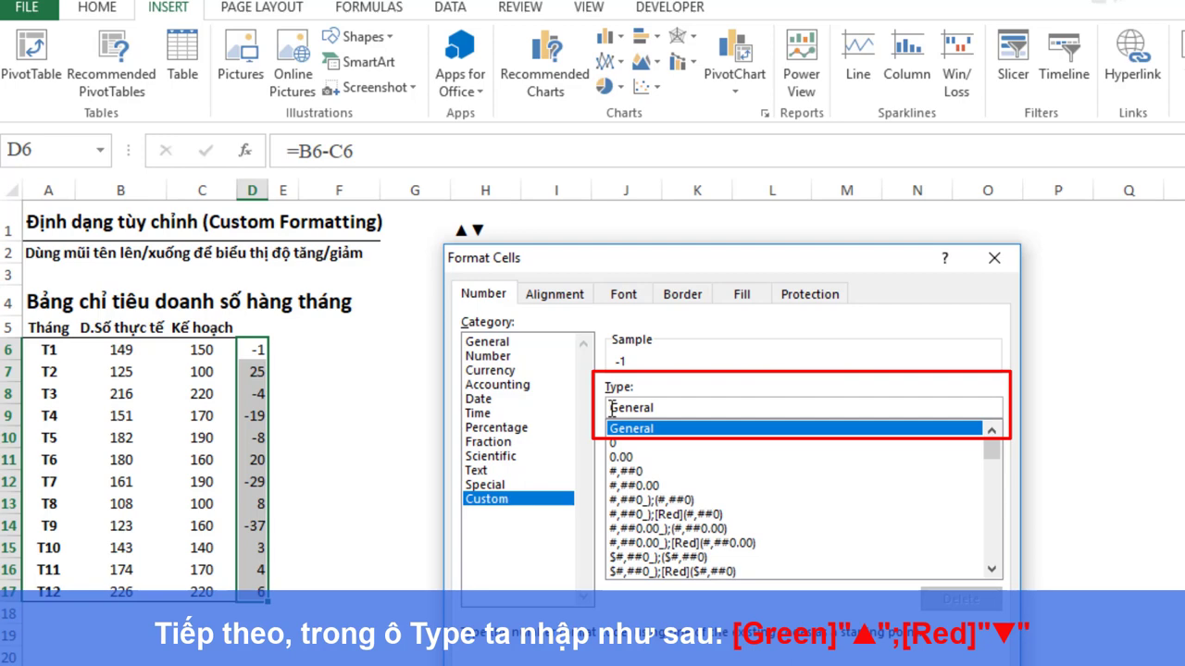
type("[")
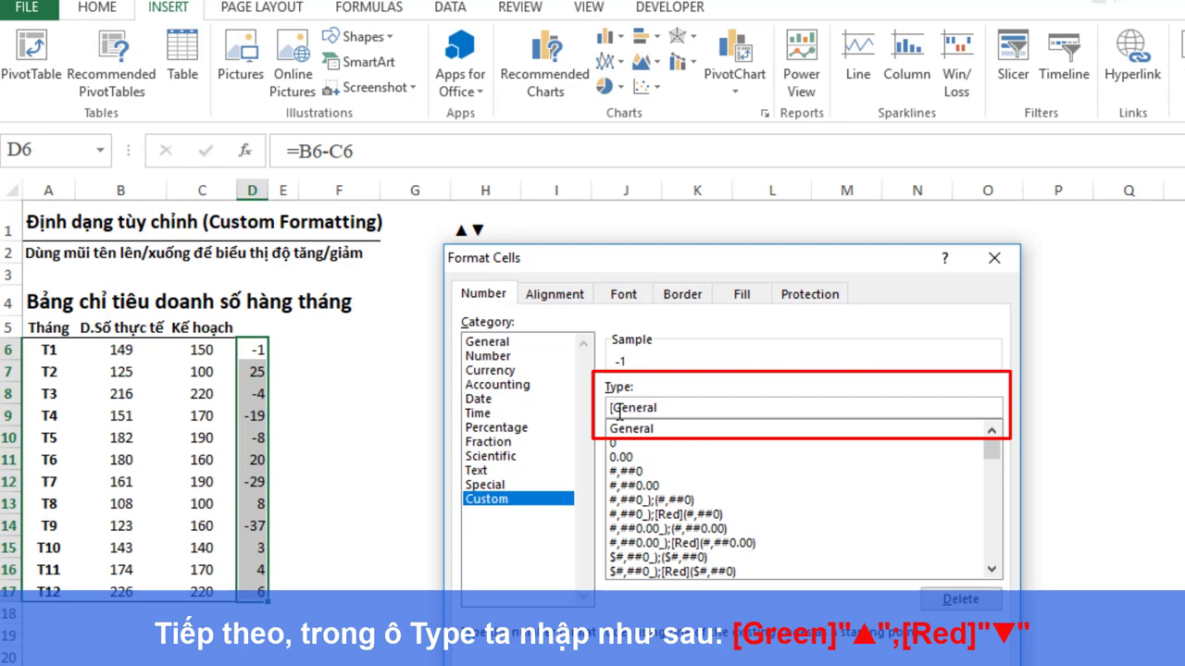
left_click_drag(614, 408, 675, 410)
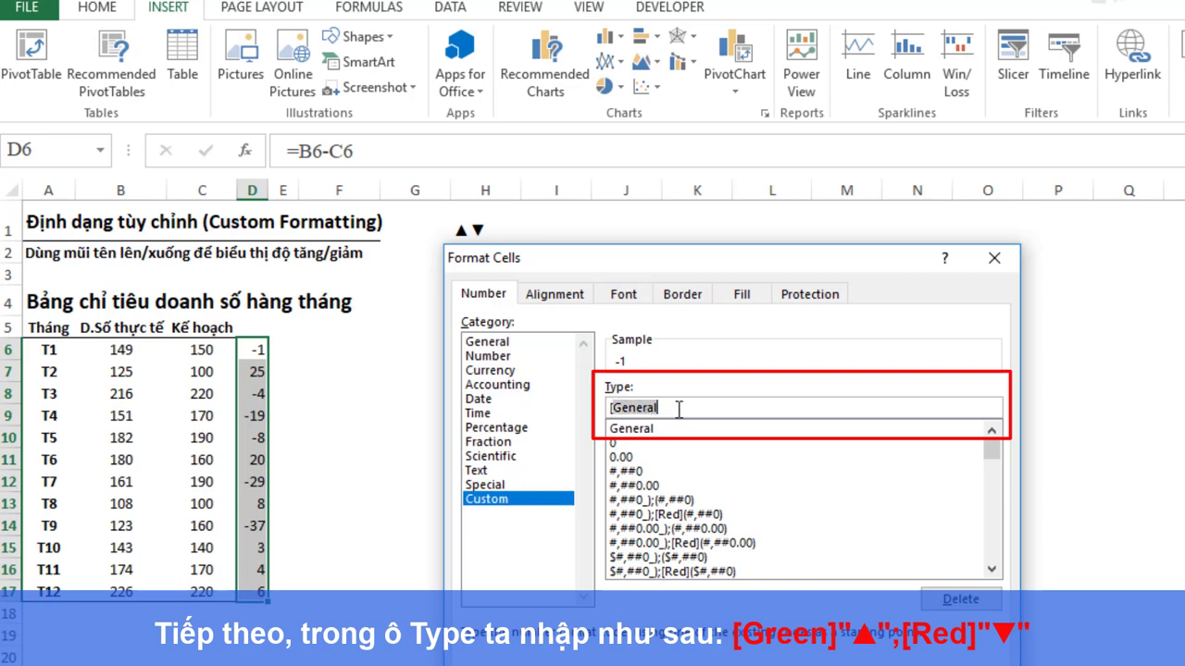
type("G")
type("n")
type("\"")
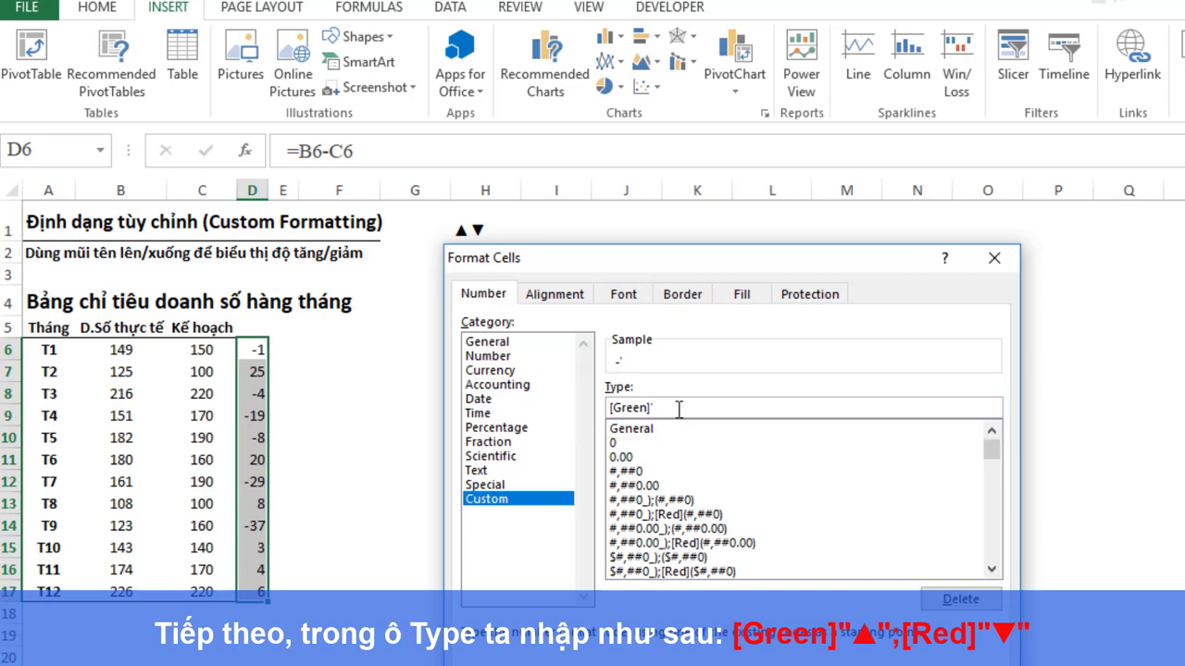
type("\";[Red")
key("ctrl+v")
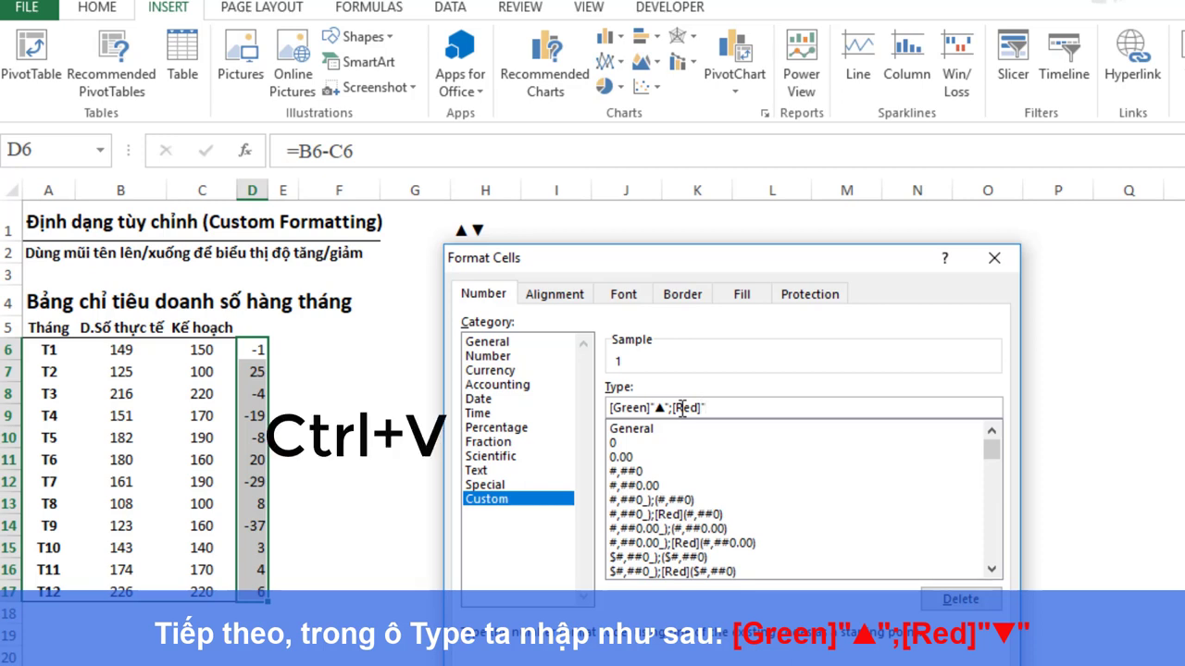
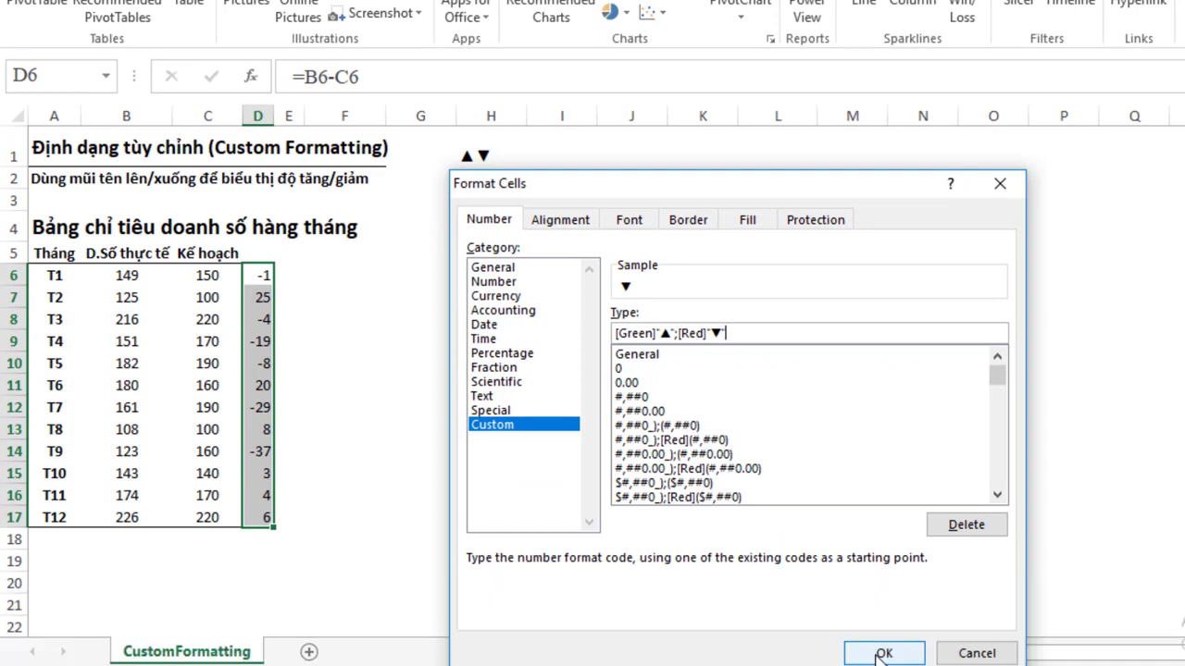
Apply the [Green]"▲";[Red]"▼" format to D6:D17 and deselect to view the arrows
left_click(883, 654)
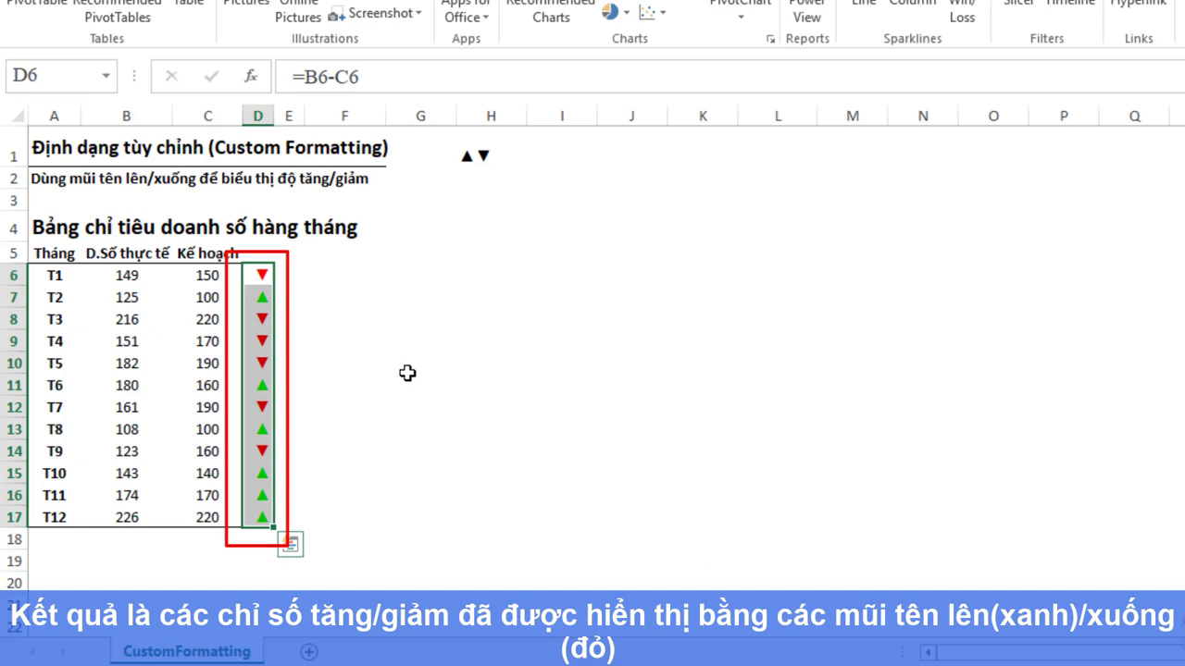
left_click(319, 296)
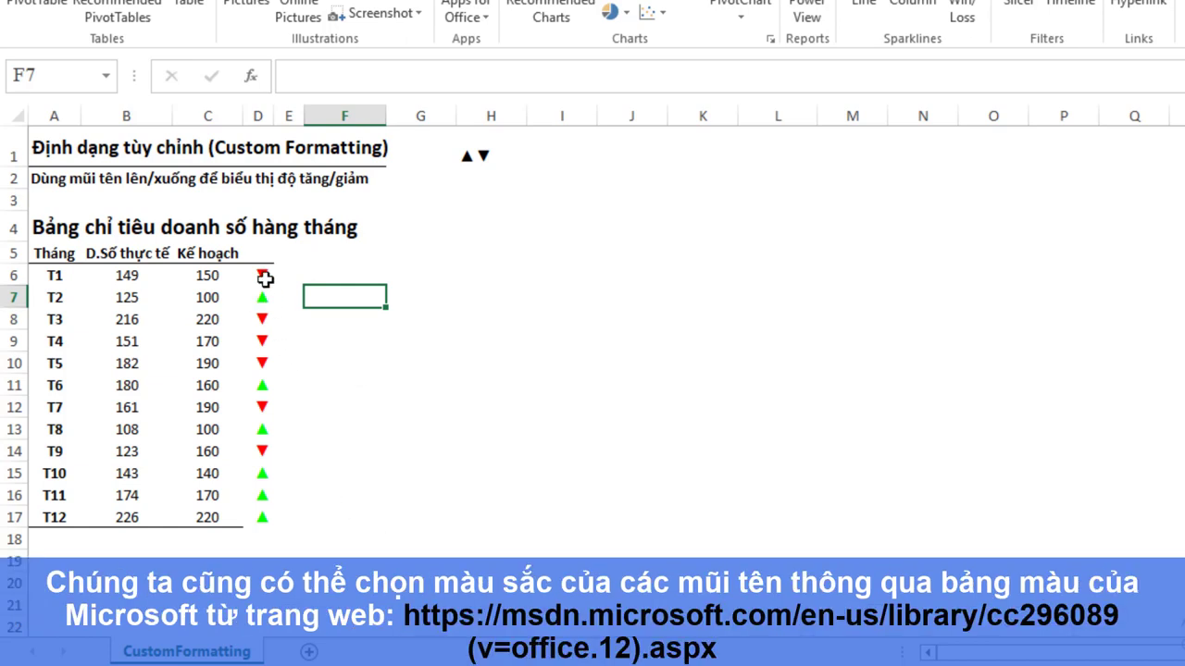
mouse_move(411, 546)
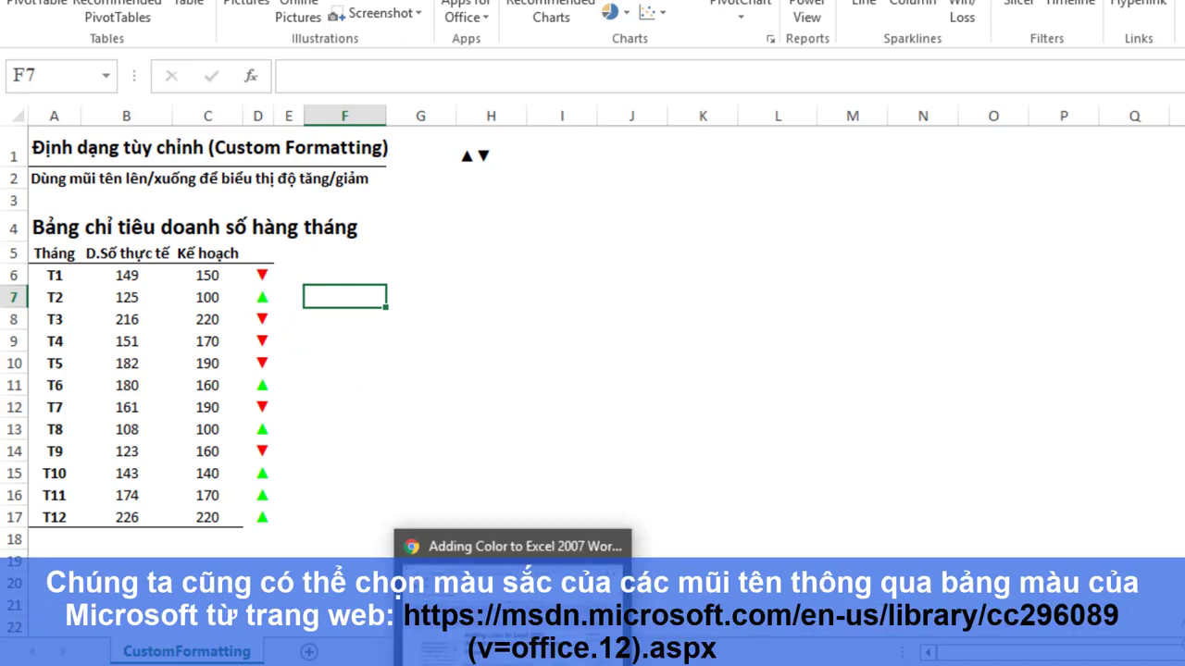
Scroll the Docs article down to the Figure 1 ColorIndex colour table
left_click(403, 533)
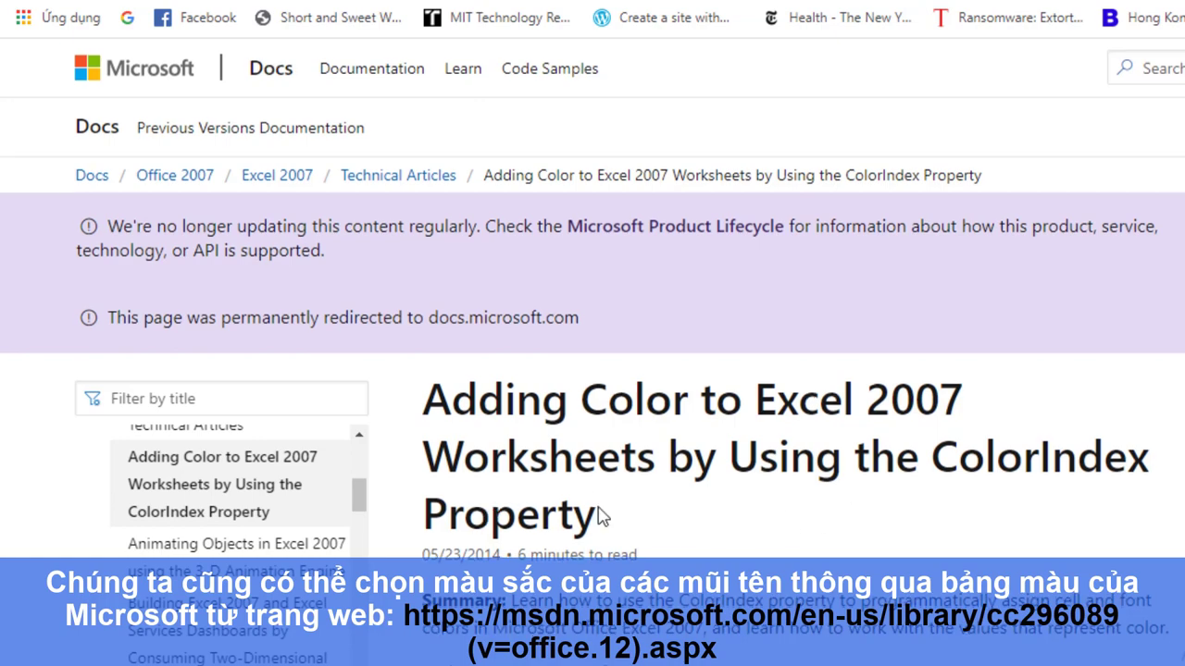
scroll(519, 500, "down", 3)
scroll(544, 515, "down", 5)
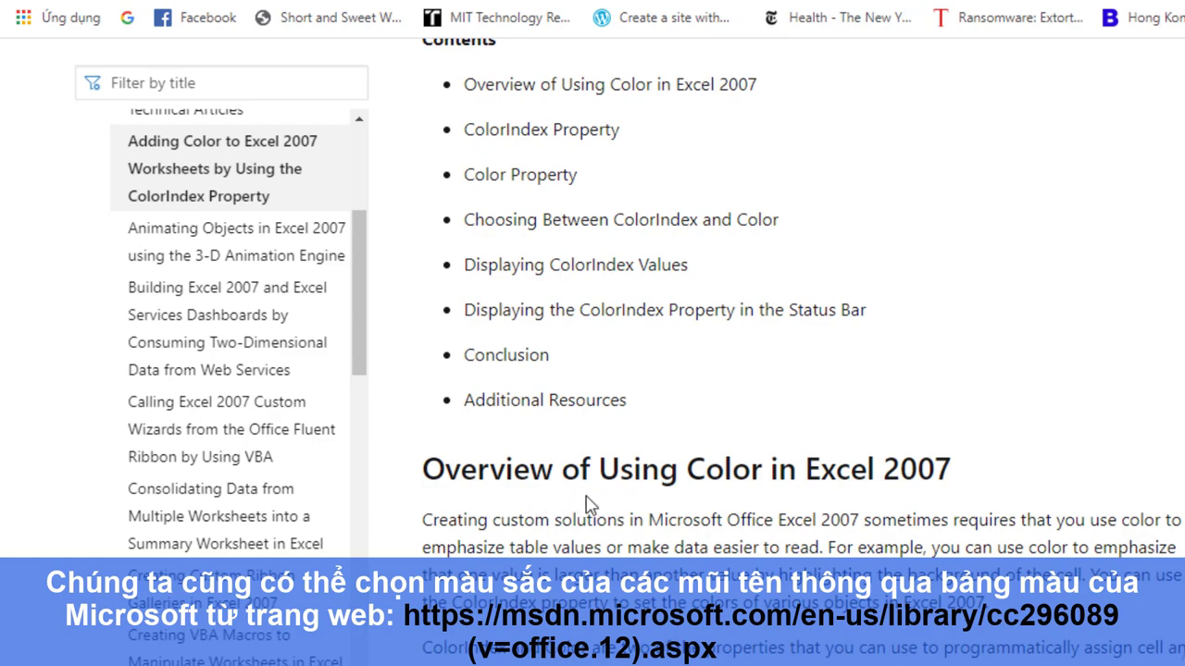
scroll(946, 515, "down", 3)
scroll(939, 512, "down", 3)
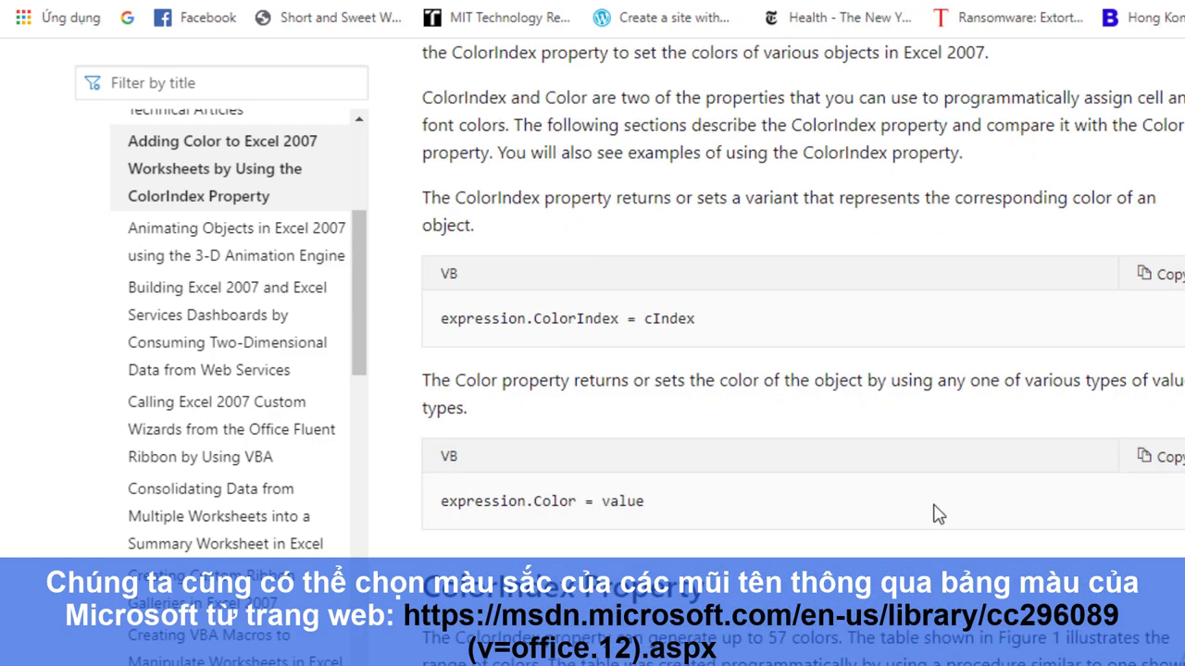
scroll(933, 515, "down", 5)
scroll(929, 517, "down", 2)
scroll(515, 424, "down", 2)
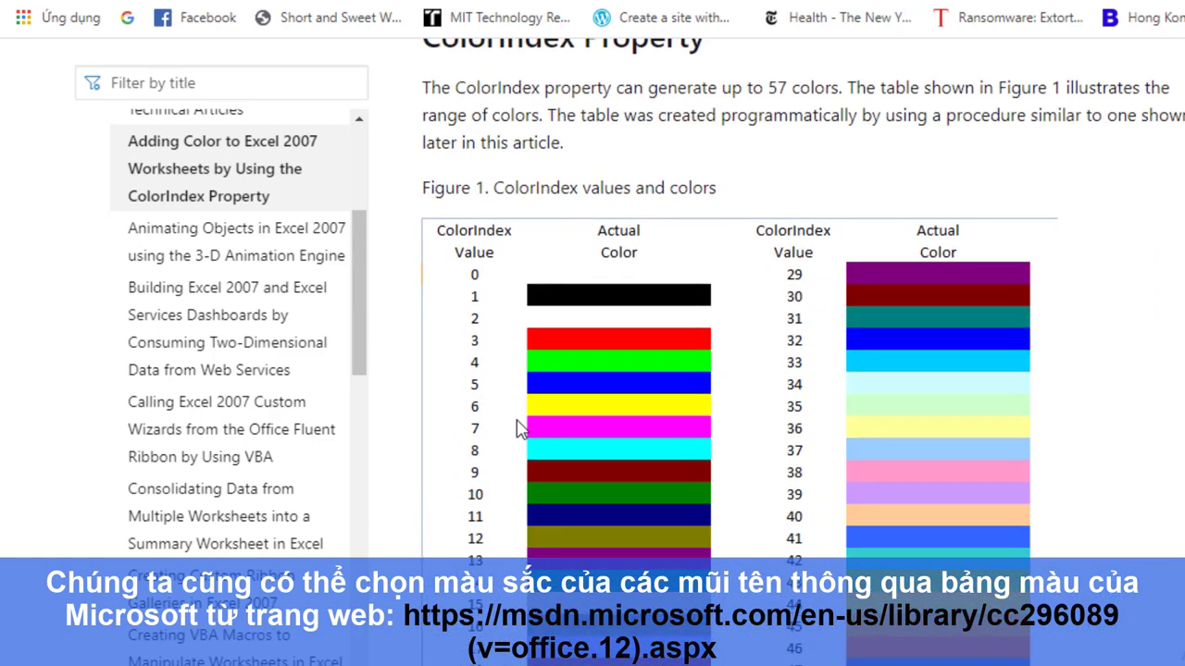
scroll(518, 416, "down", 1)
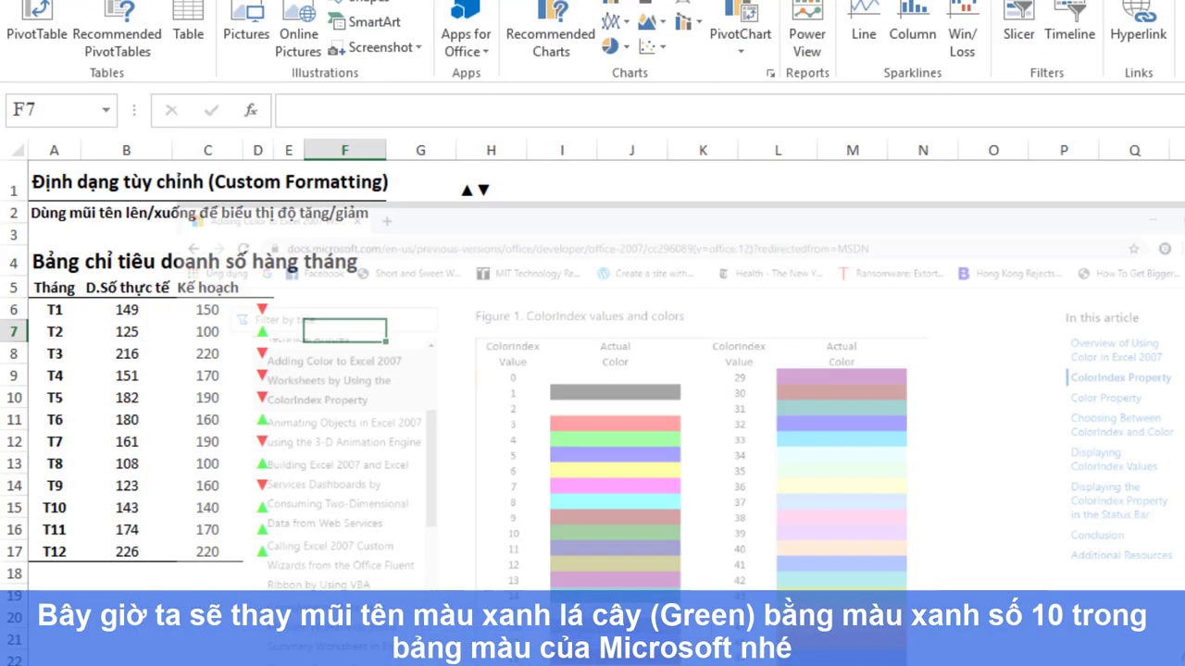
Change D6:D17's format to [Color10]"▲";[Red]"▼" so up arrows turn dark green
left_click_drag(259, 312, 254, 547)
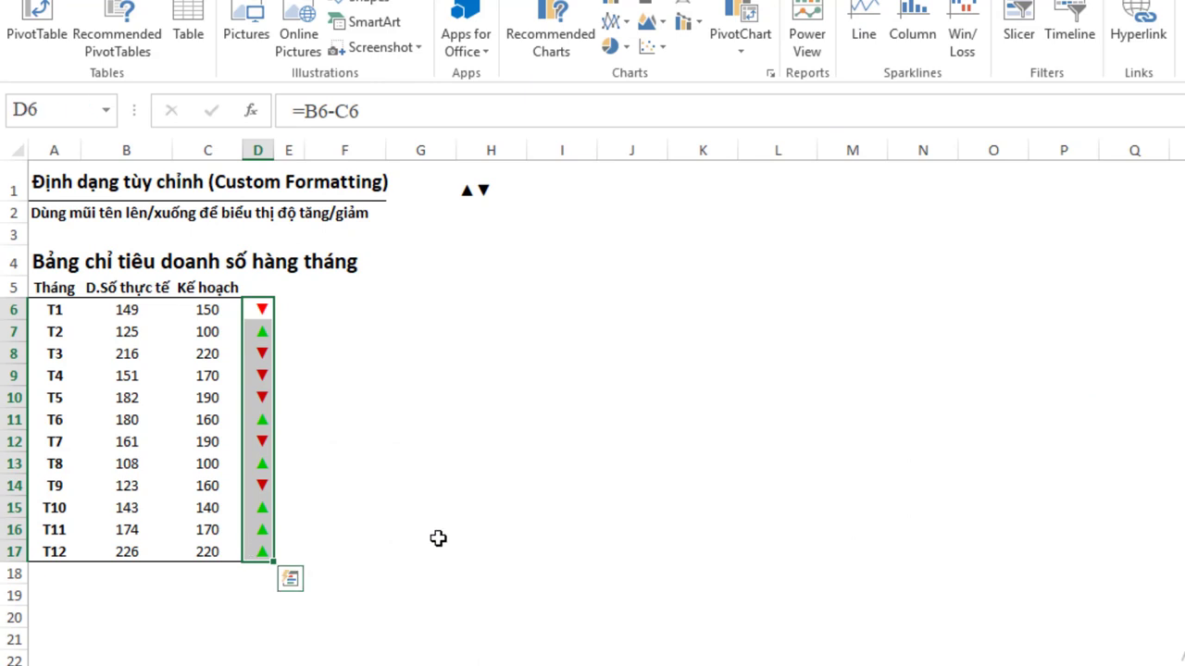
key("ctrl+1")
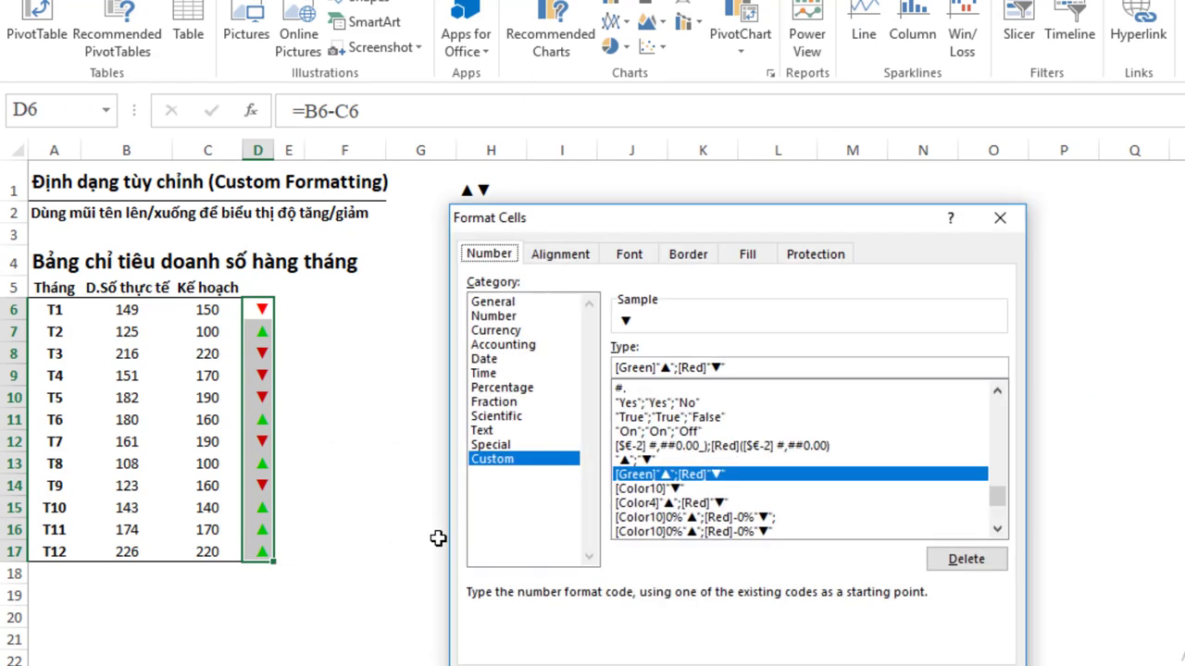
left_click(623, 368)
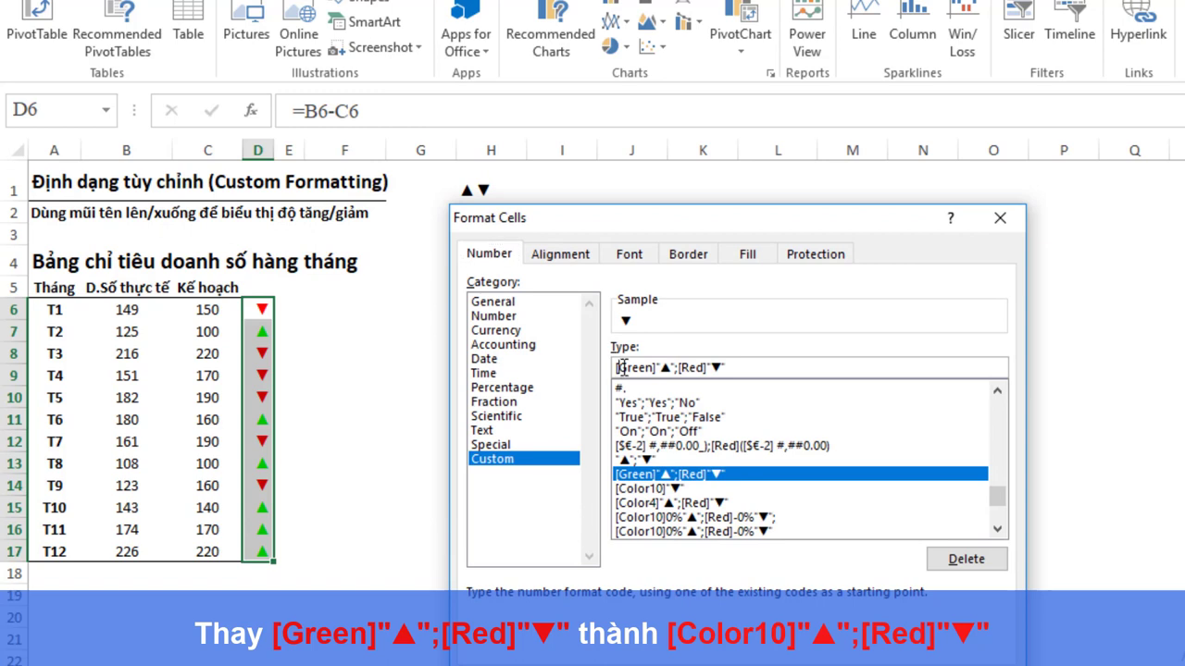
left_click_drag(623, 368, 640, 367)
type("C")
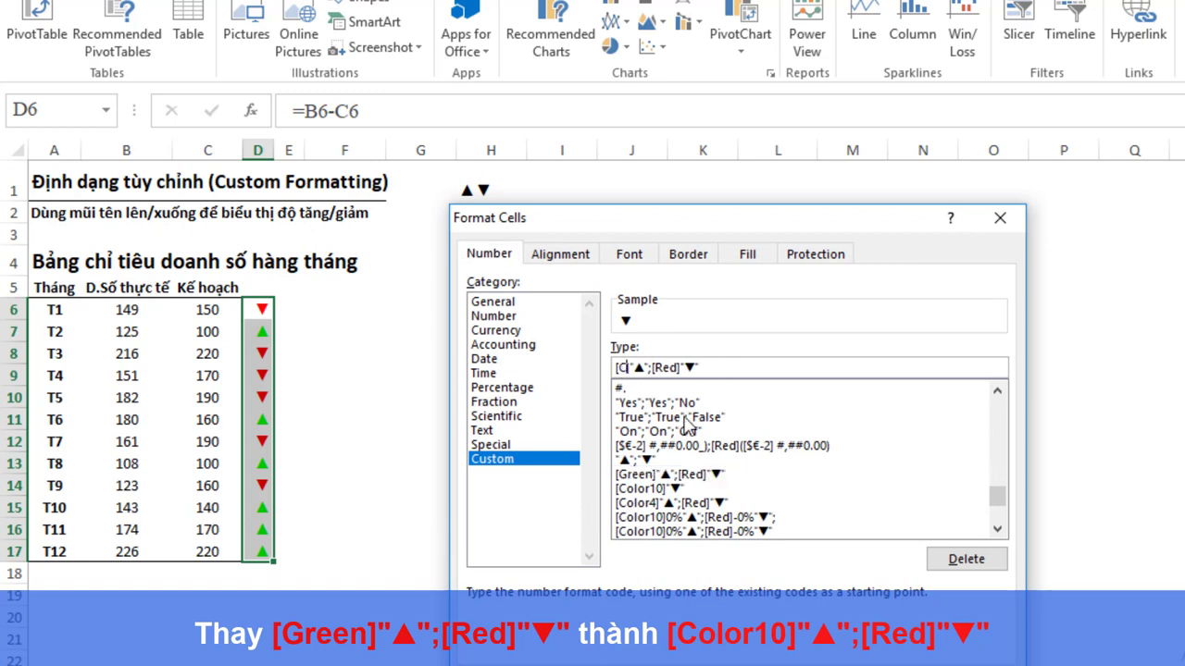
type("olo")
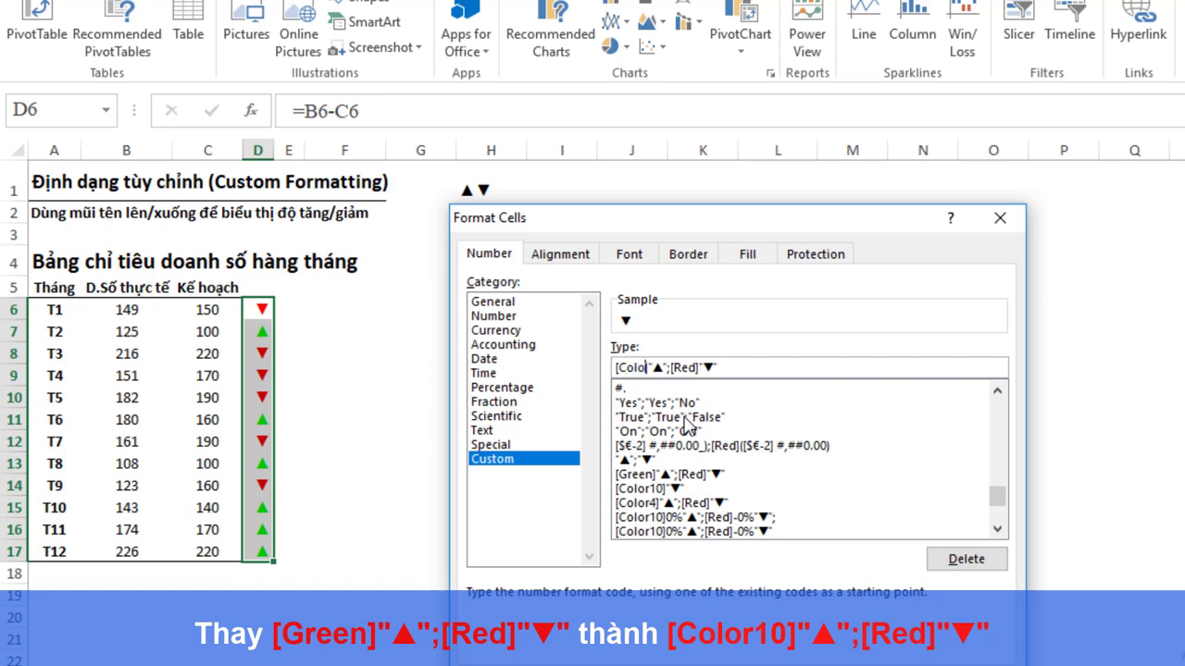
type("r")
type("1")
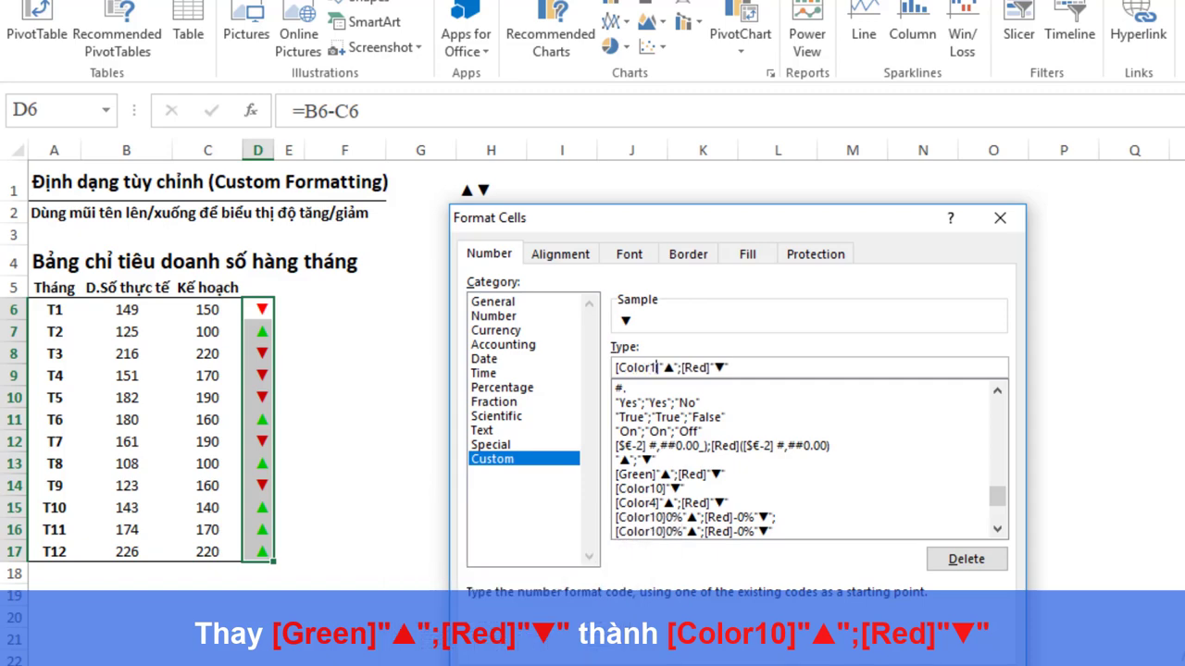
type("0")
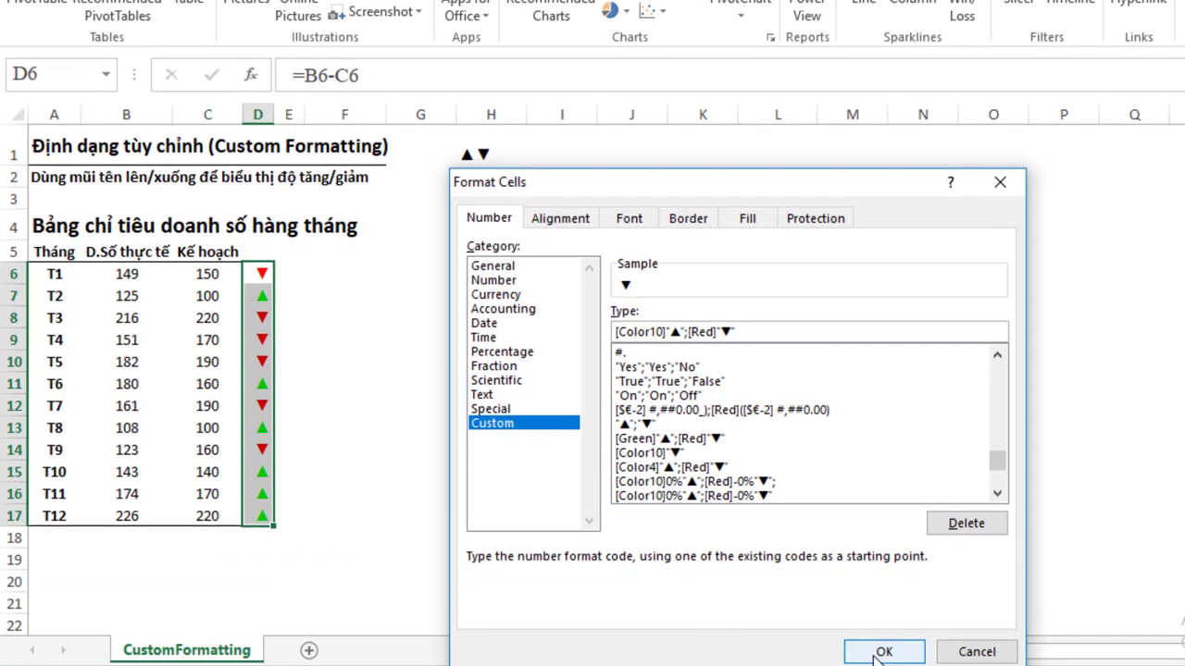
left_click(882, 651)
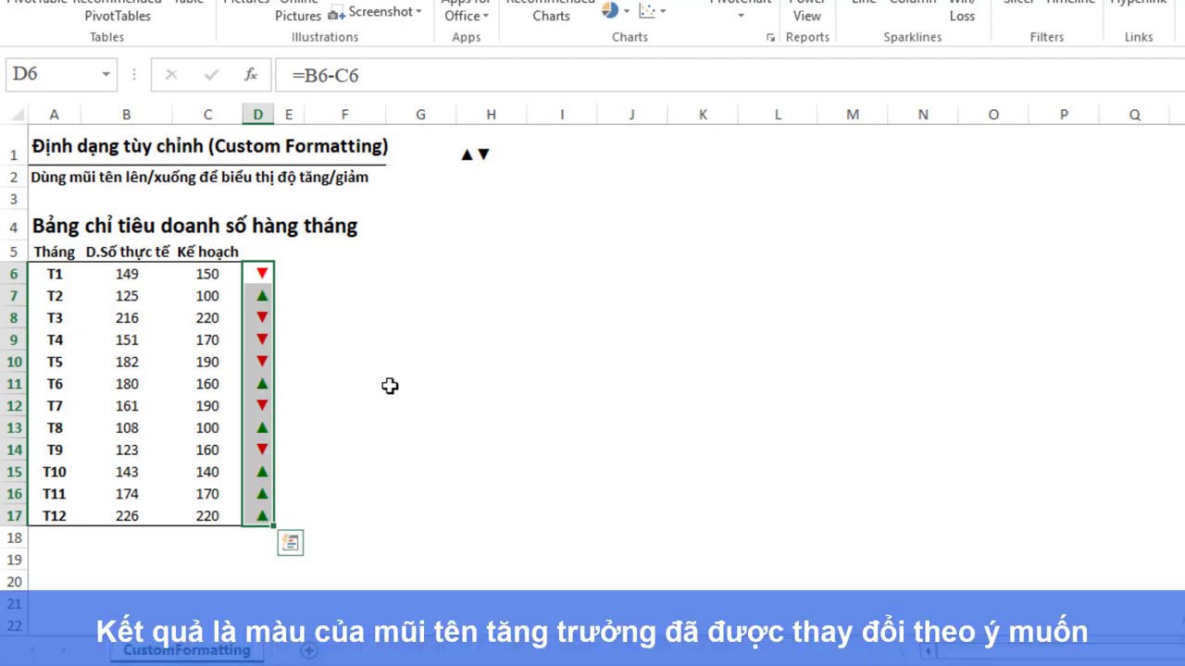
left_click(333, 339)
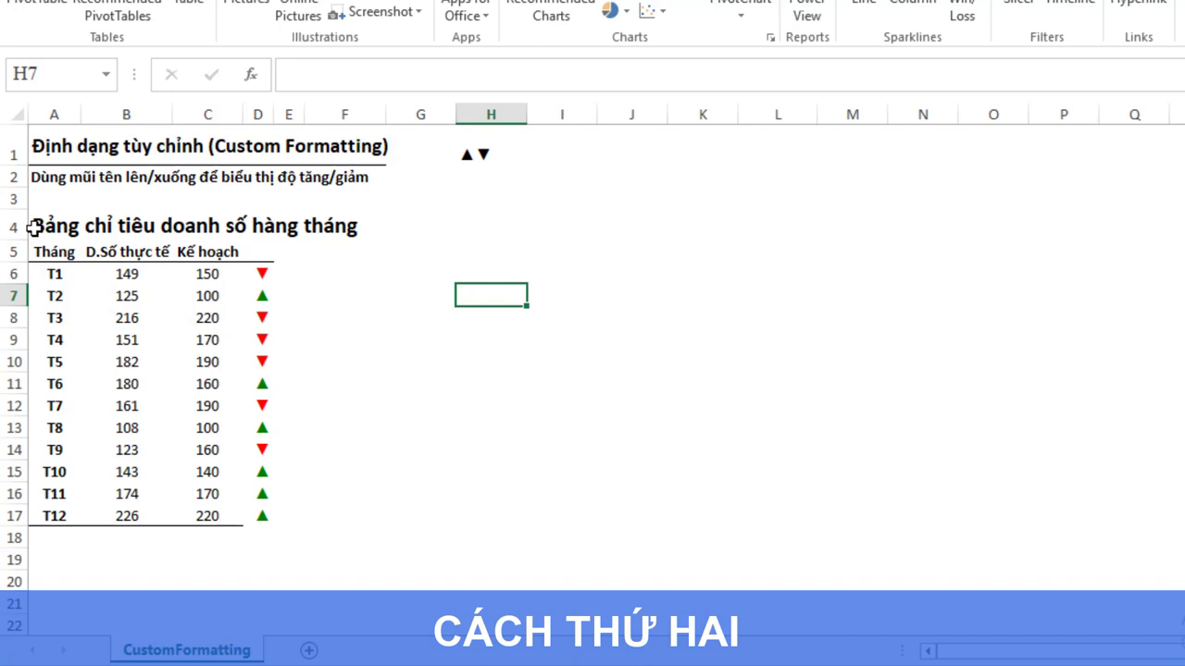
Copy the sales table A5:C17 and paste it at G5
left_click(100, 256)
left_click(39, 252)
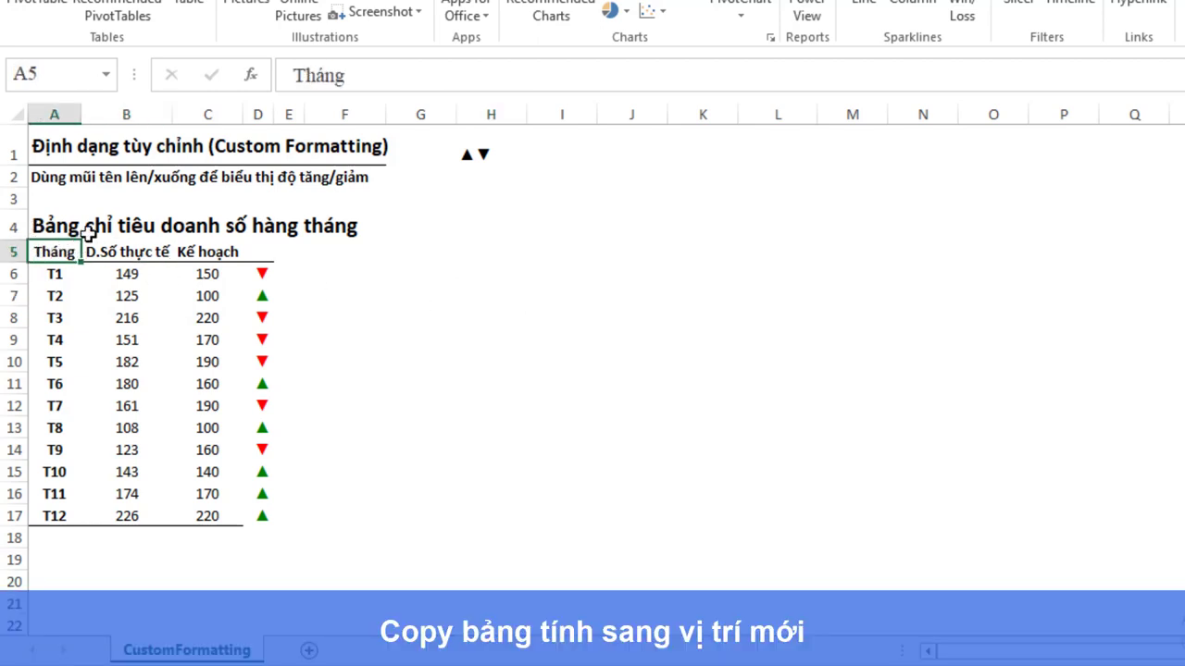
left_click(228, 524, "shift")
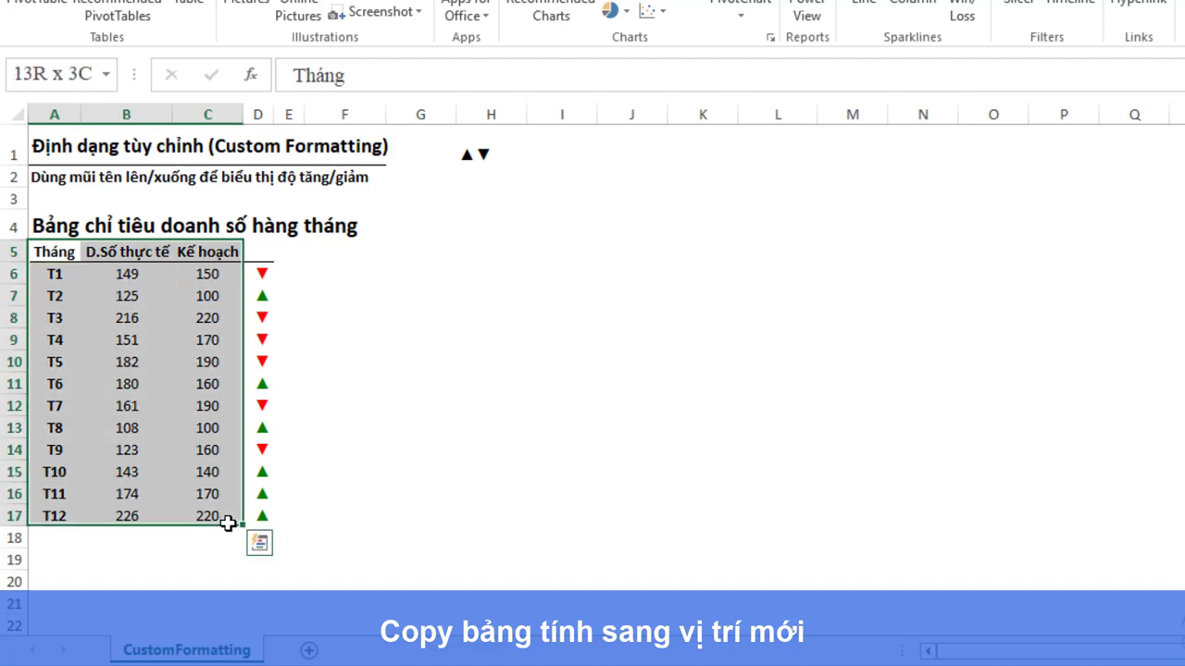
key("ctrl+c")
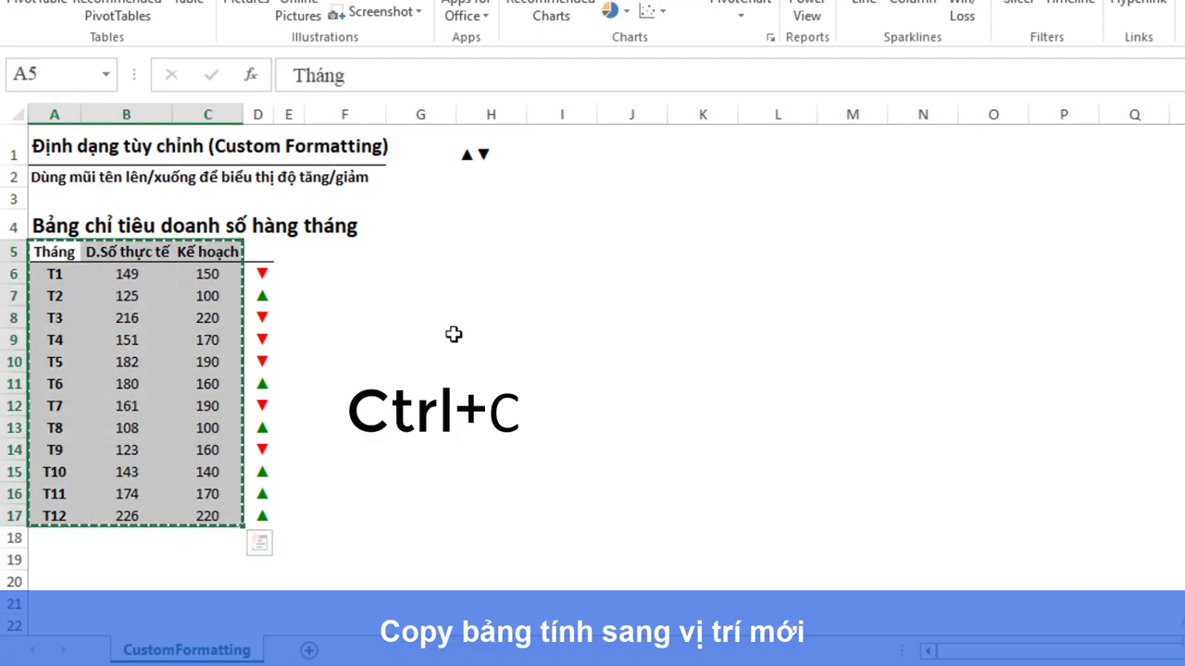
left_click(441, 256)
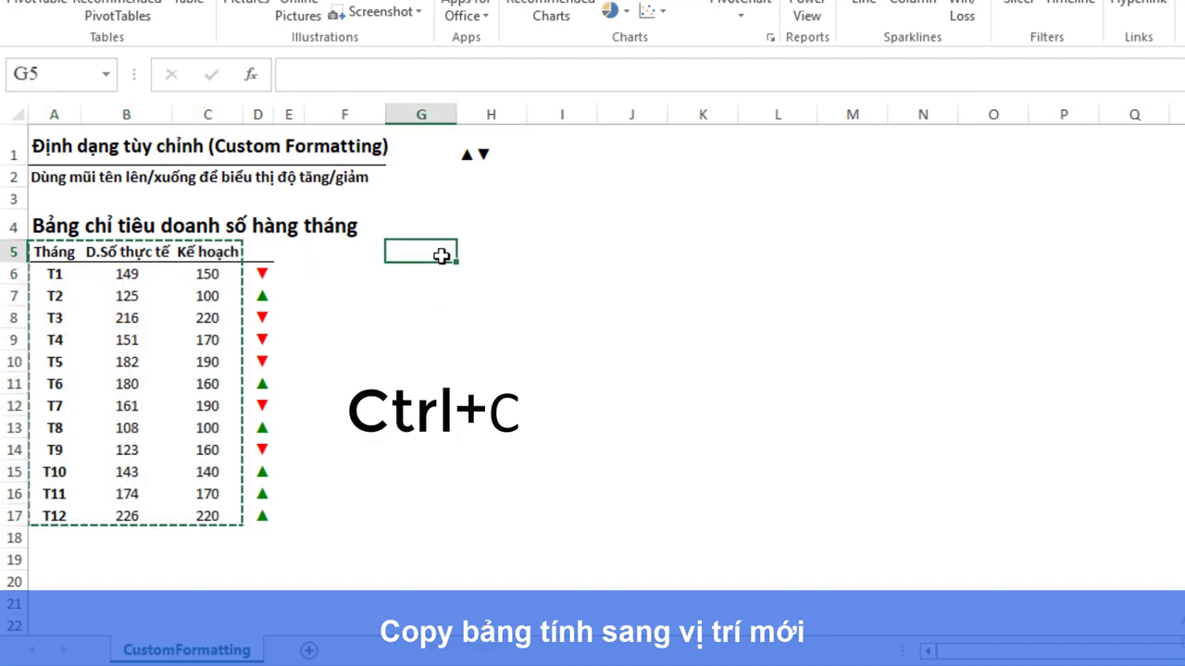
key("ctrl+v")
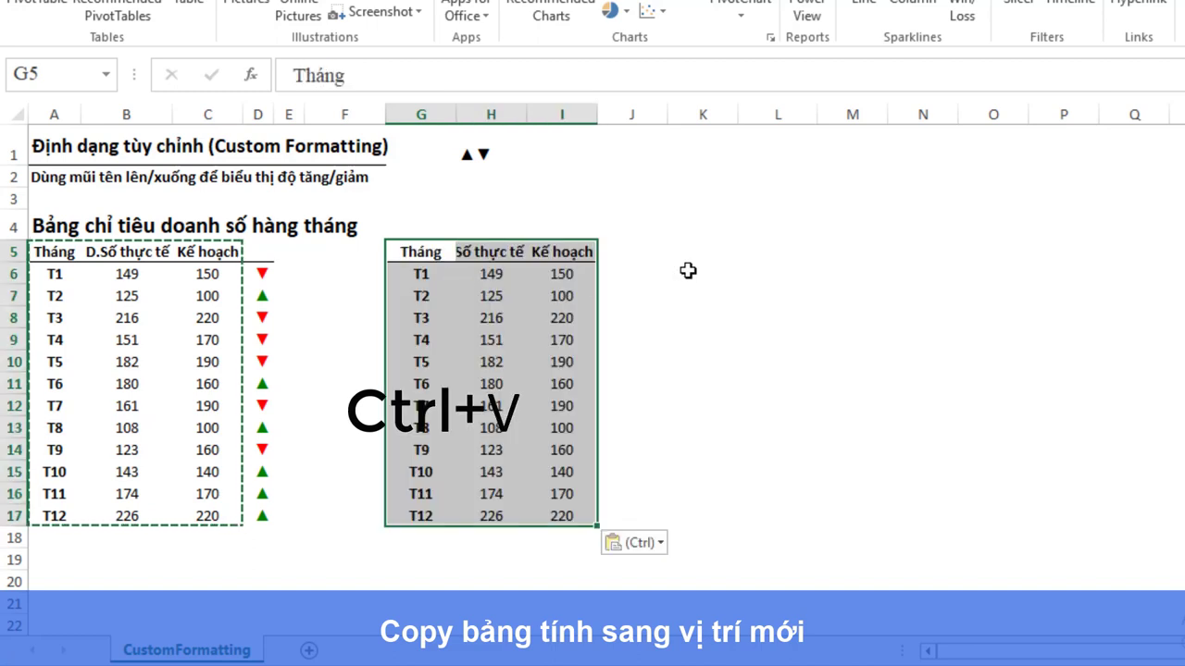
left_click(667, 256)
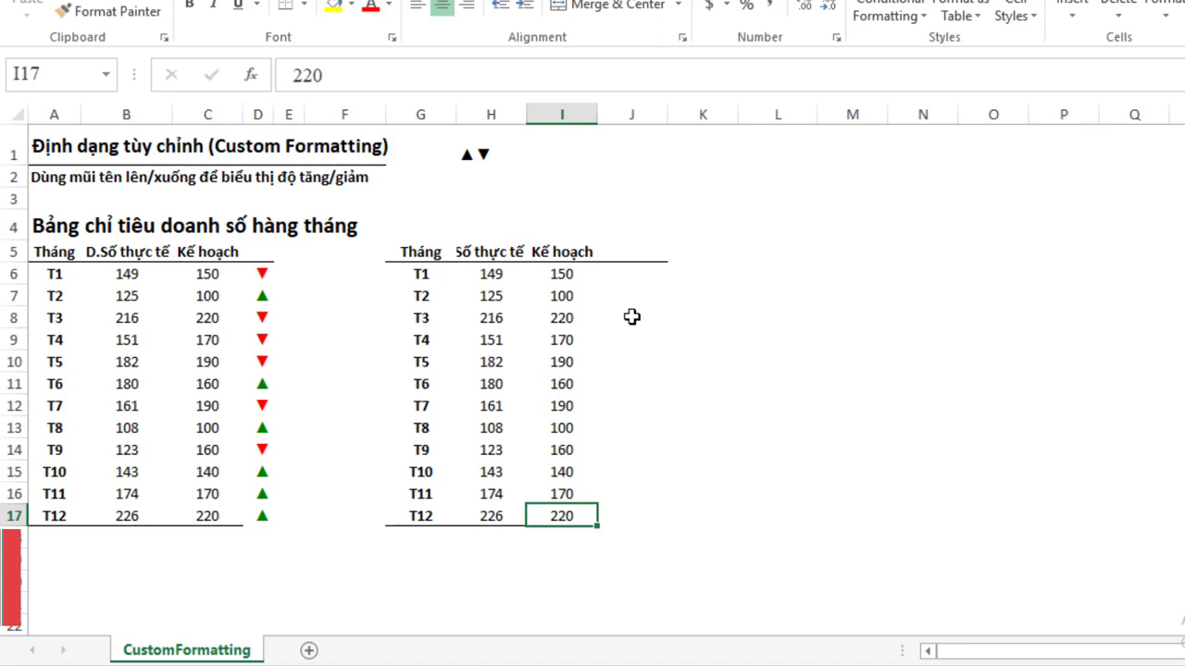
Build a '%▲▼' header in J5 using the arrow symbols copied from H1
left_click(652, 275)
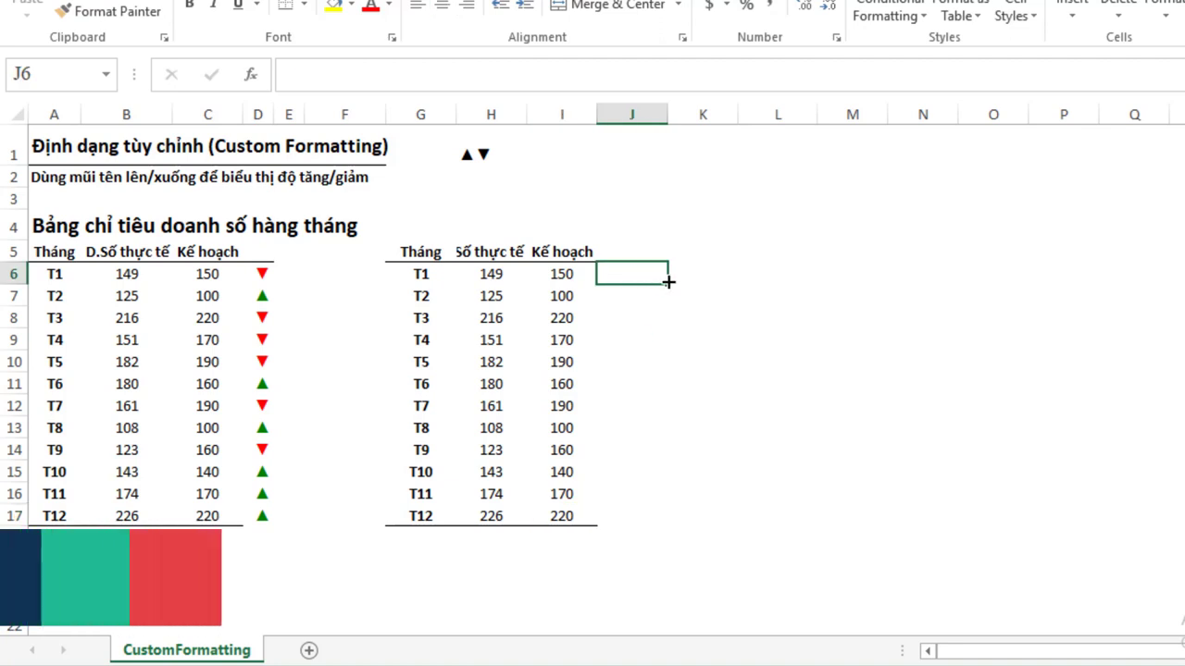
left_click(506, 152)
key("ctrl+c")
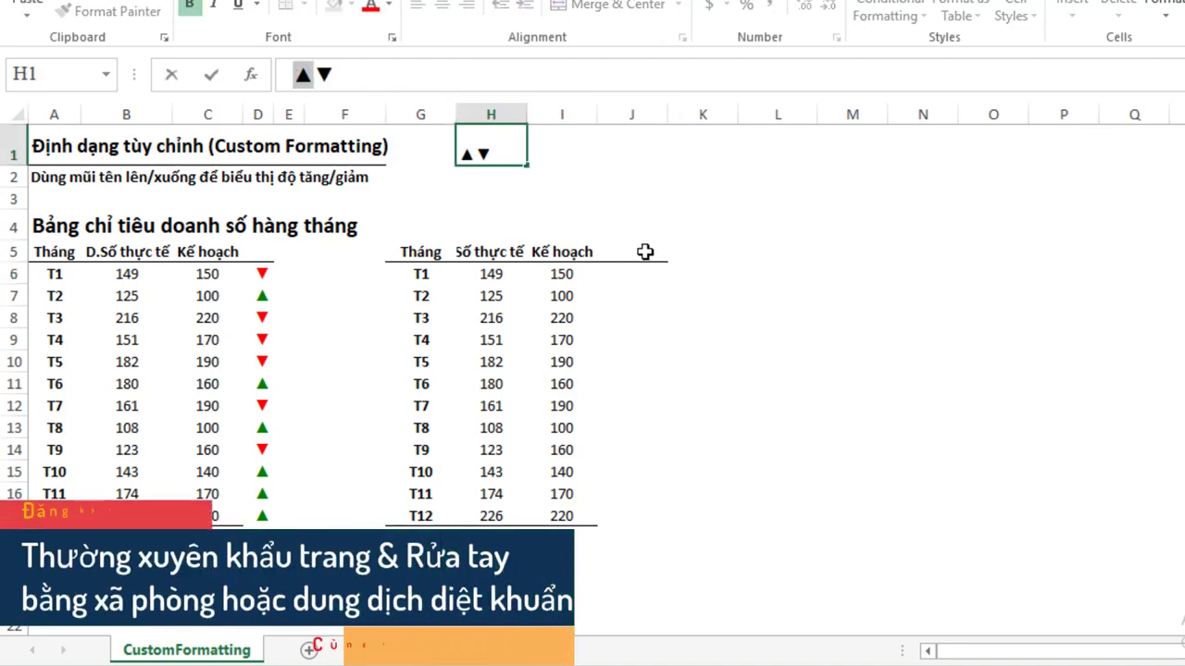
left_click(648, 252)
key("ctrl+v")
left_click(298, 76)
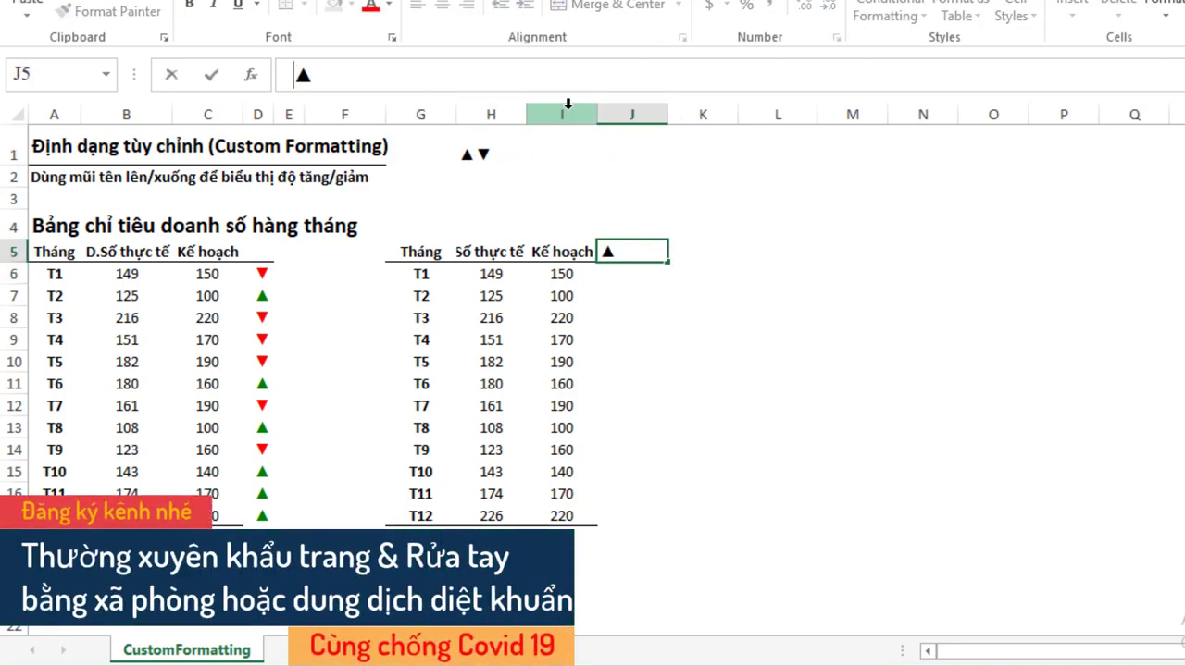
type("%")
left_click(819, 259)
left_click(634, 274)
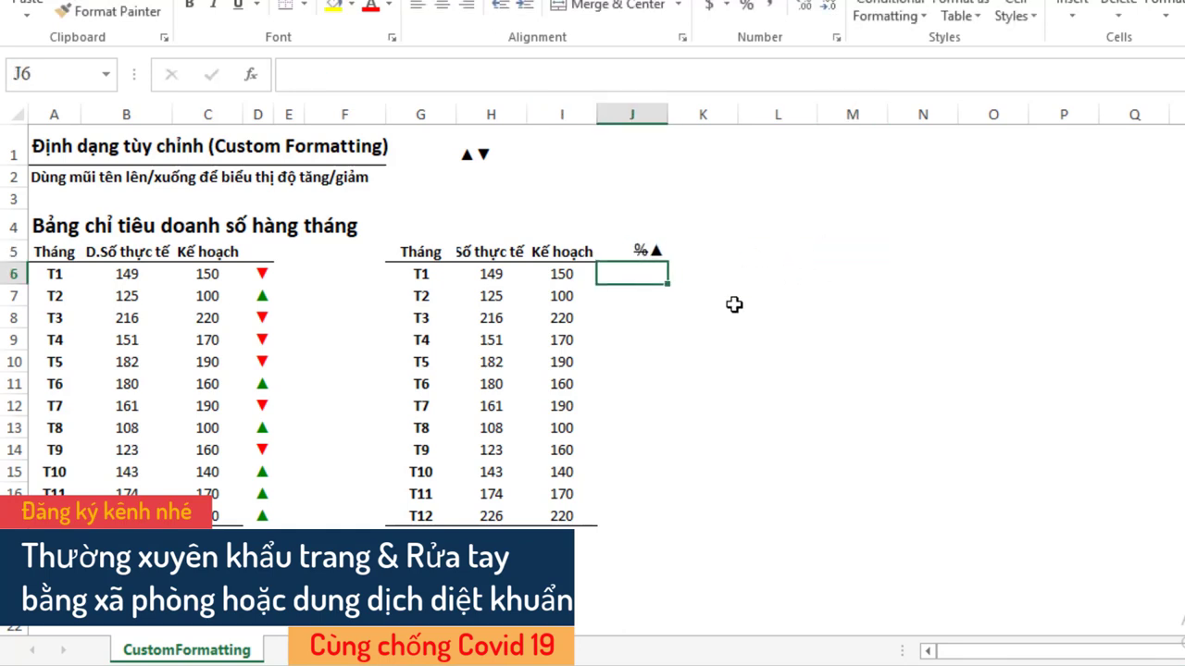
left_click(490, 150)
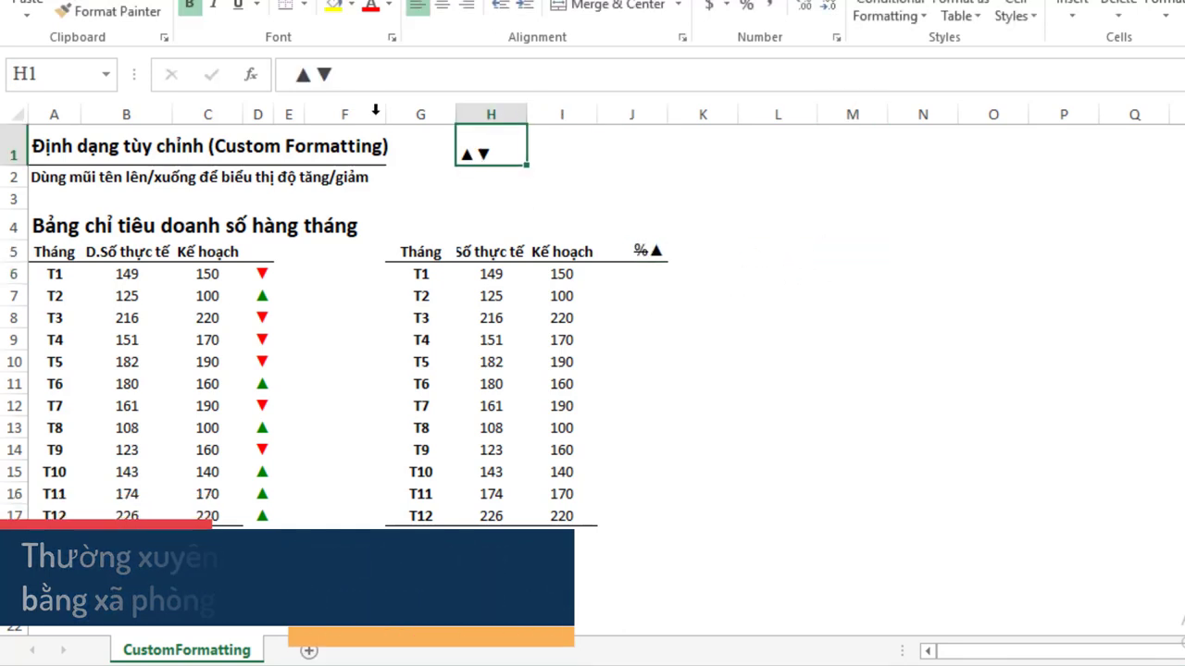
double_click(317, 81)
double_click(642, 249)
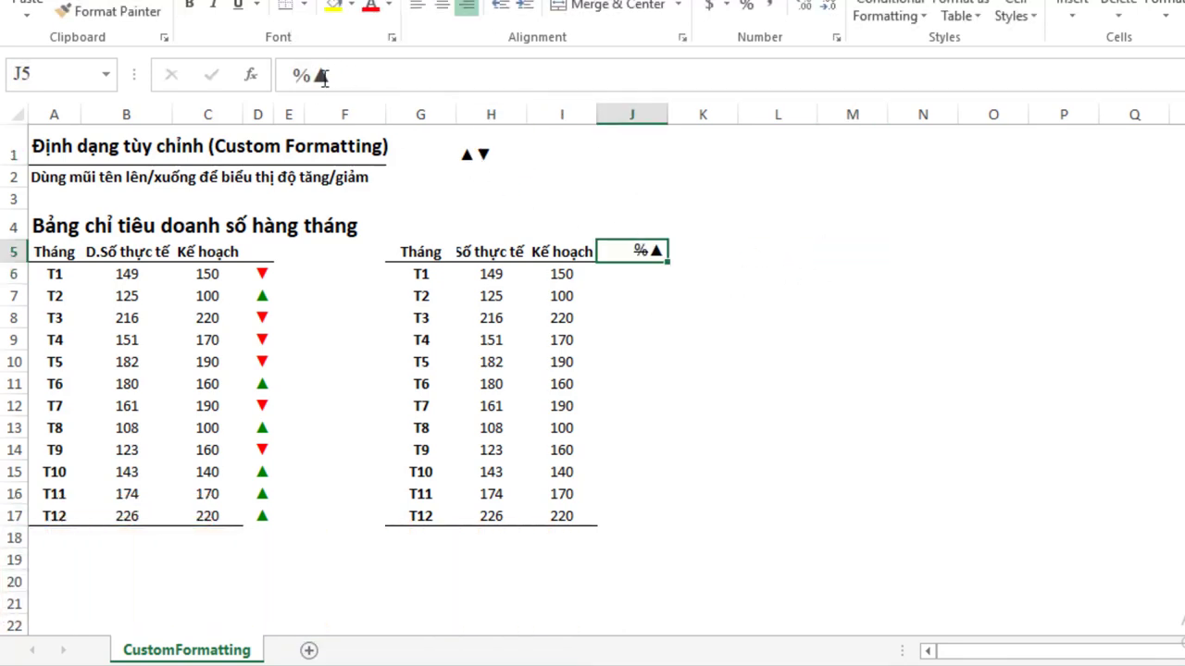
key("ctrl+v")
left_click(627, 271)
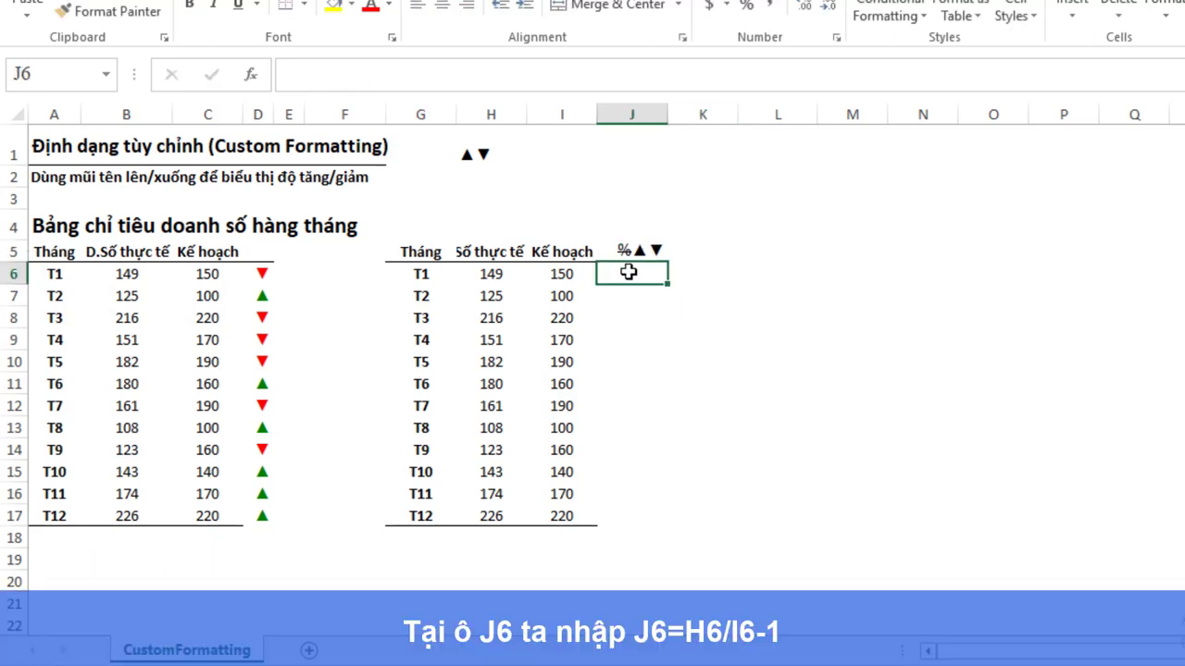
Start the J6 formula =H6/I6- dividing actual sales by plan
type("=")
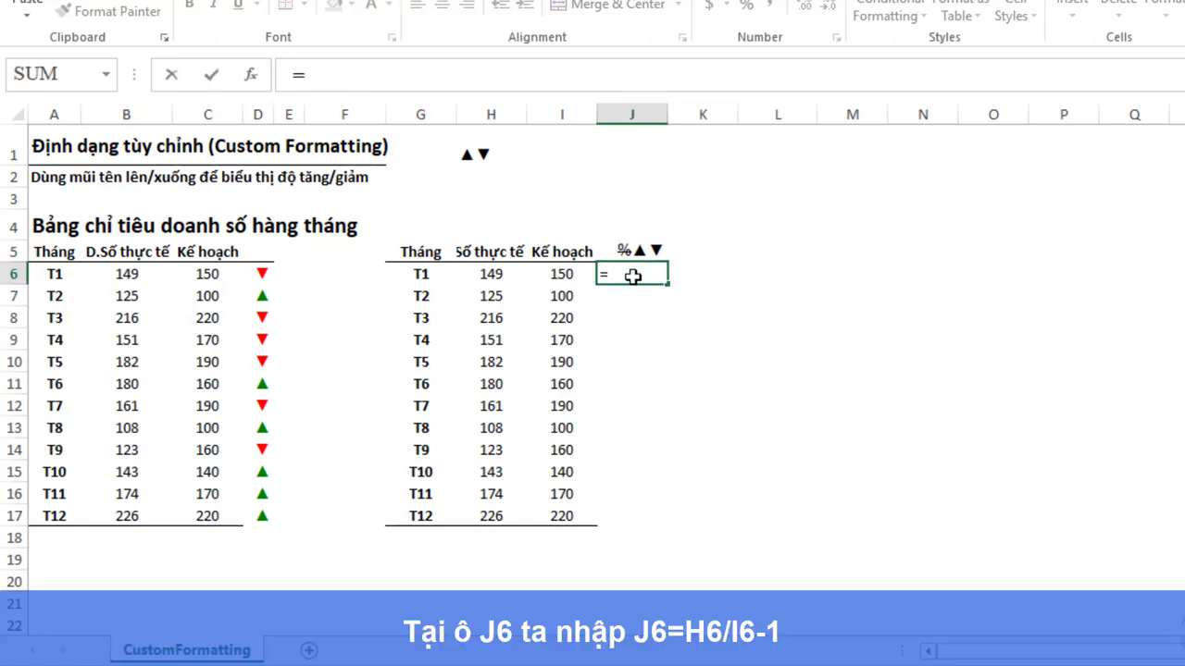
left_click(490, 274)
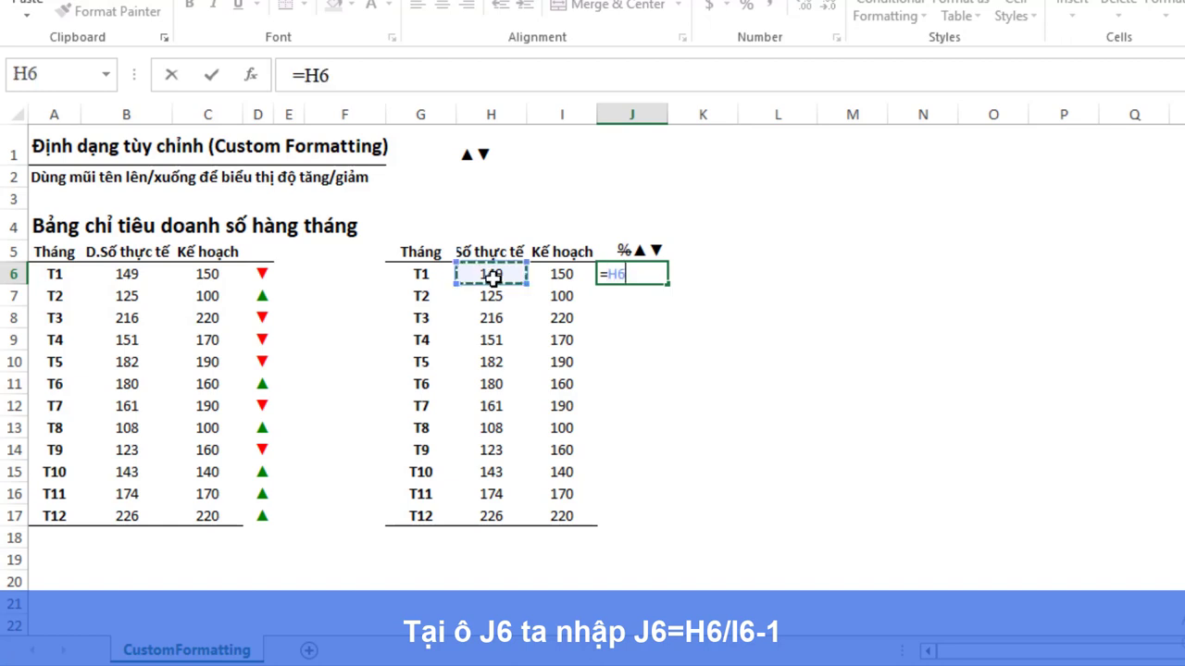
type("/")
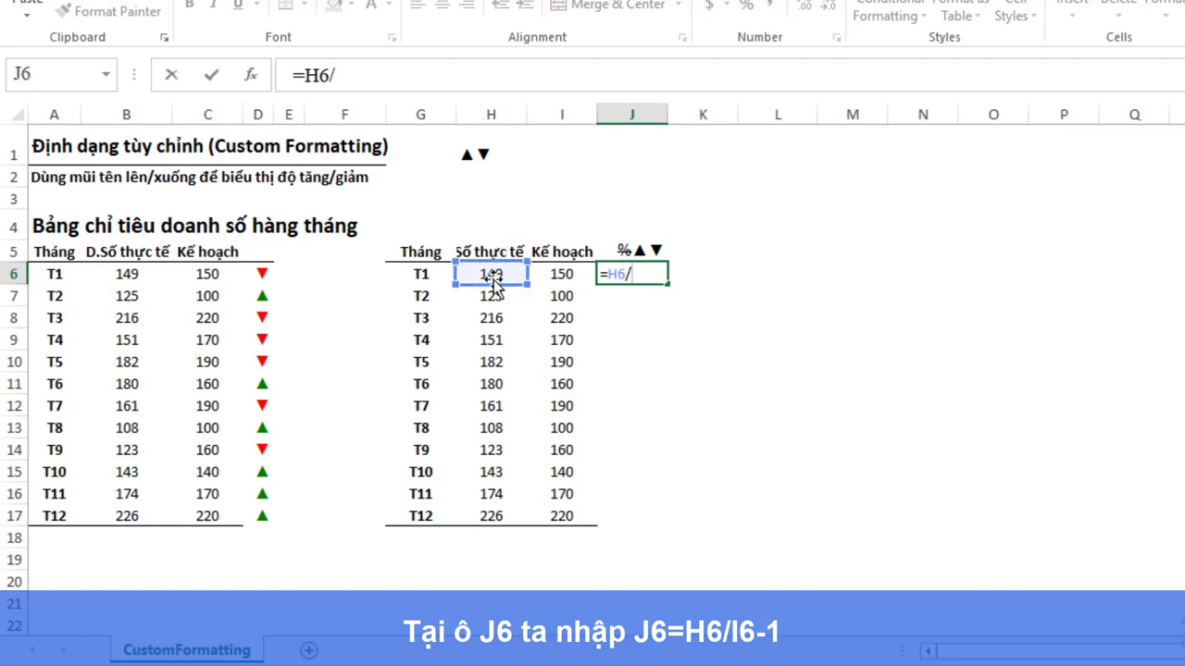
left_click(548, 277)
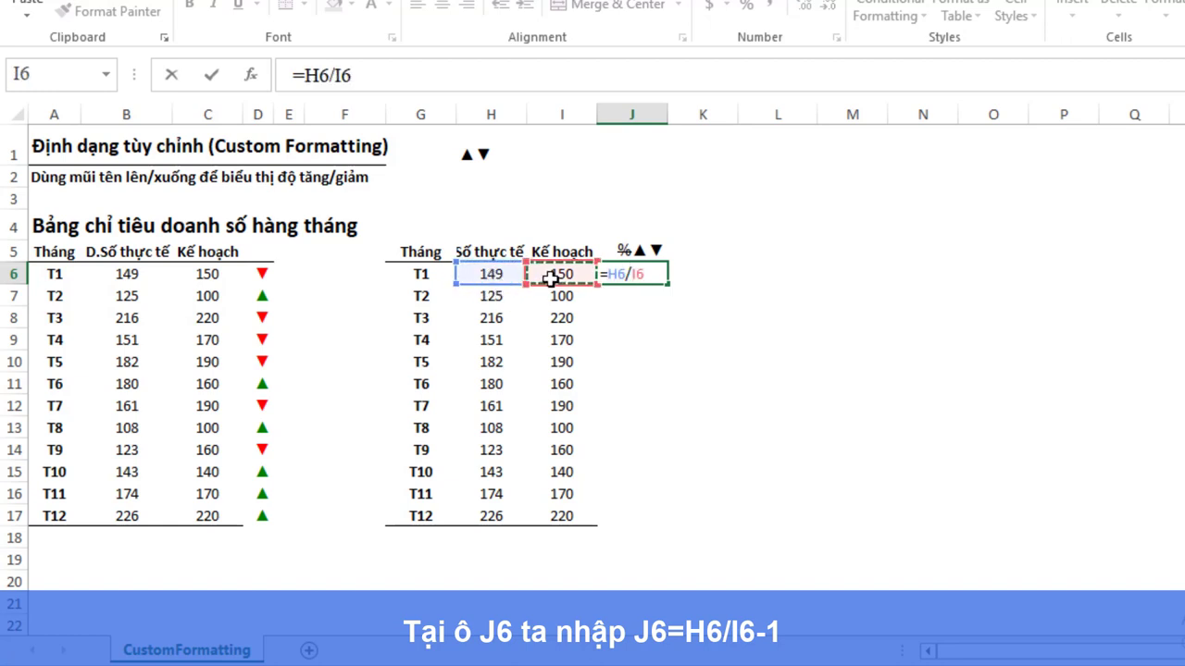
type("-0.00667")
Fill =H6/I6-1 down to J17 and format J6:J17 with Percent Style
key("Return")
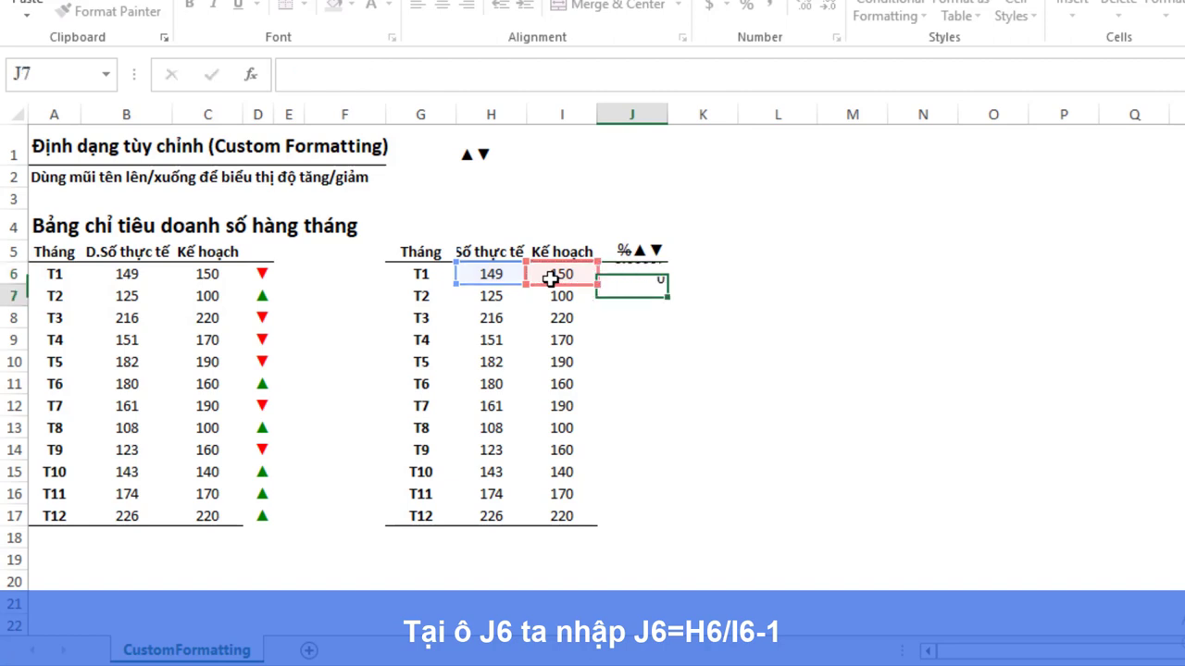
left_click(637, 274)
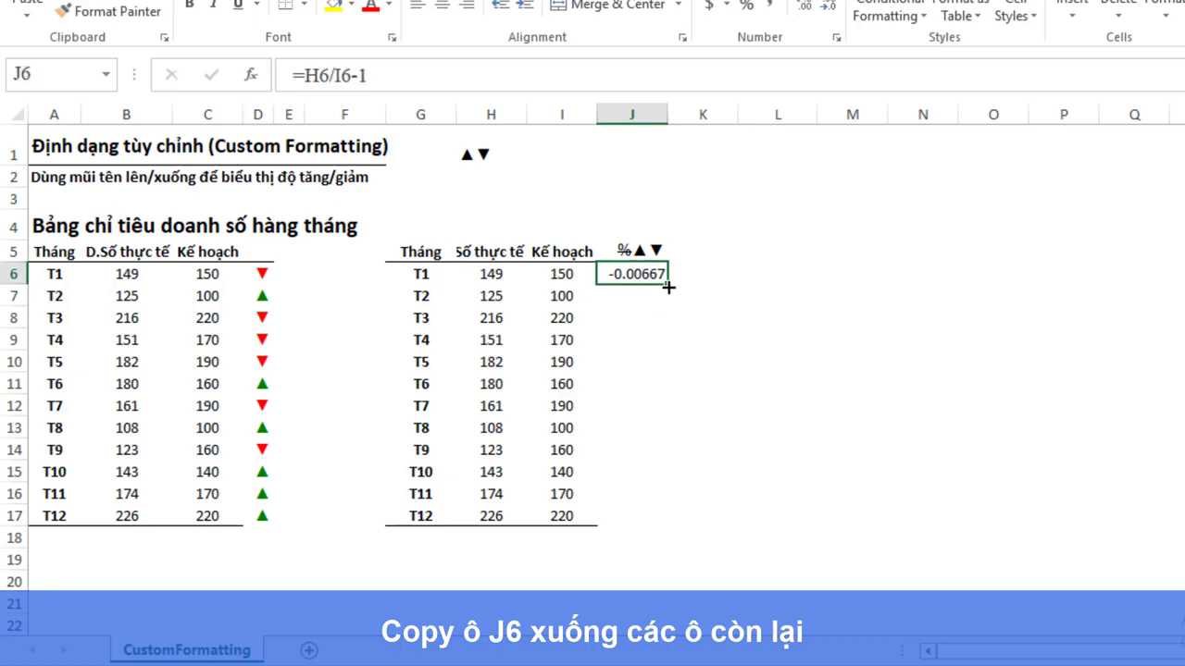
left_click_drag(667, 287, 668, 515)
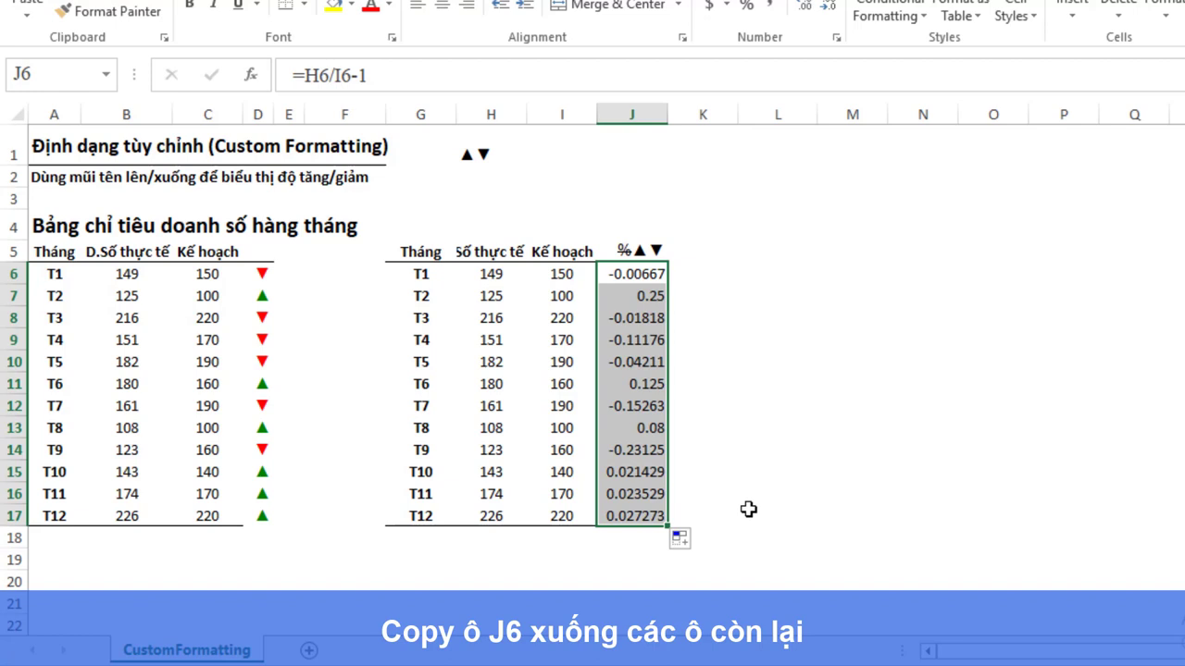
left_click(695, 516)
left_click(637, 516)
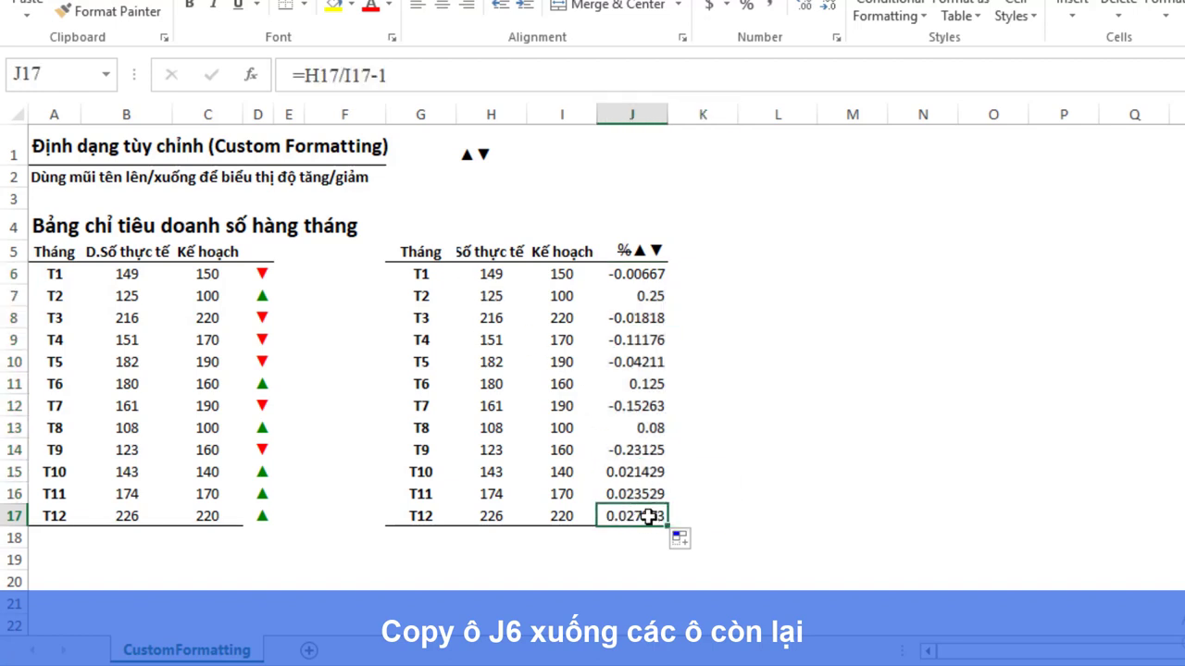
left_click_drag(633, 274, 664, 508)
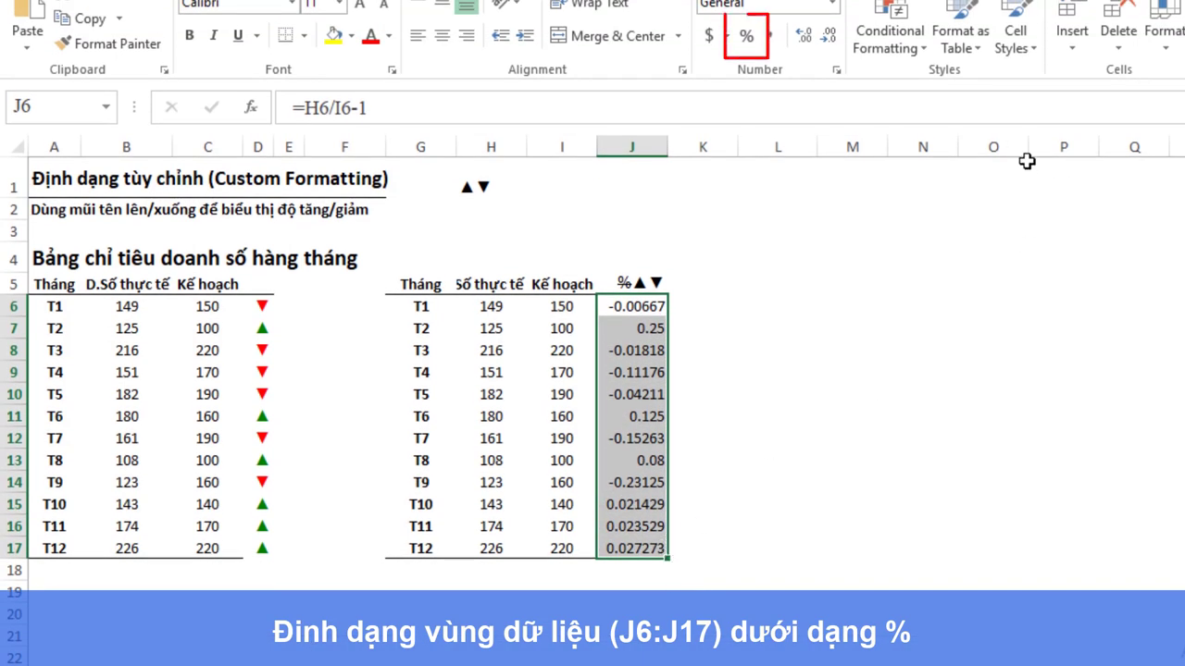
left_click(747, 39)
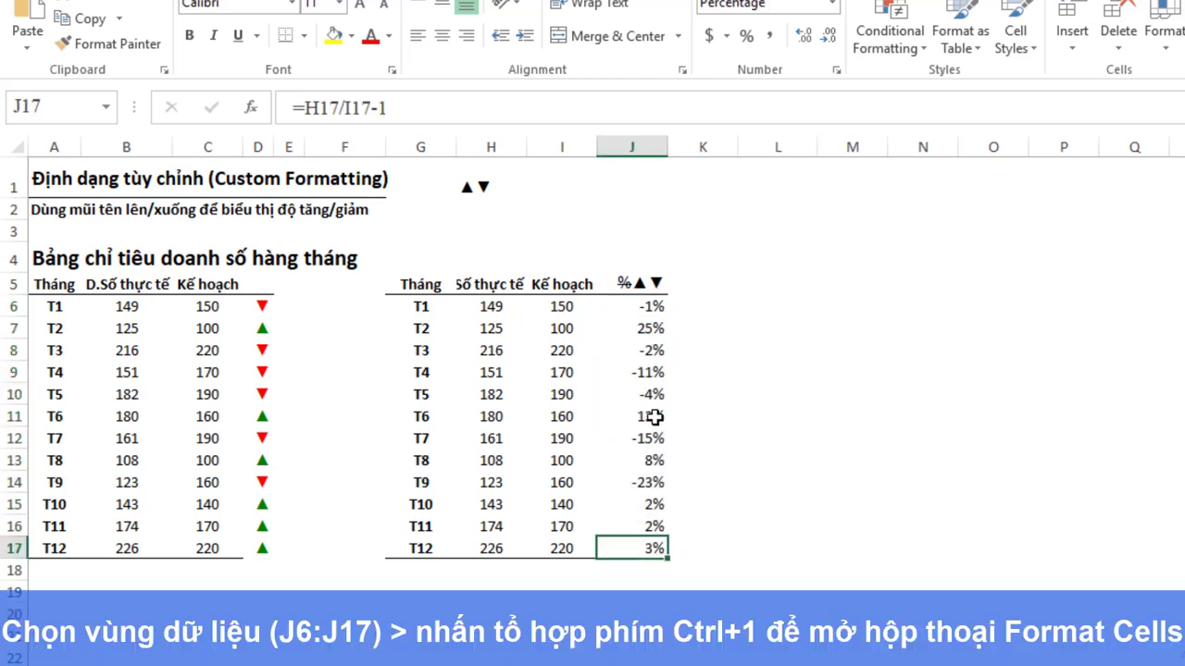
Enter the custom format [Color10]_(0%"▲"_);[Red]_(-0%"▼"_) for J6:J17
left_click(645, 308, "shift")
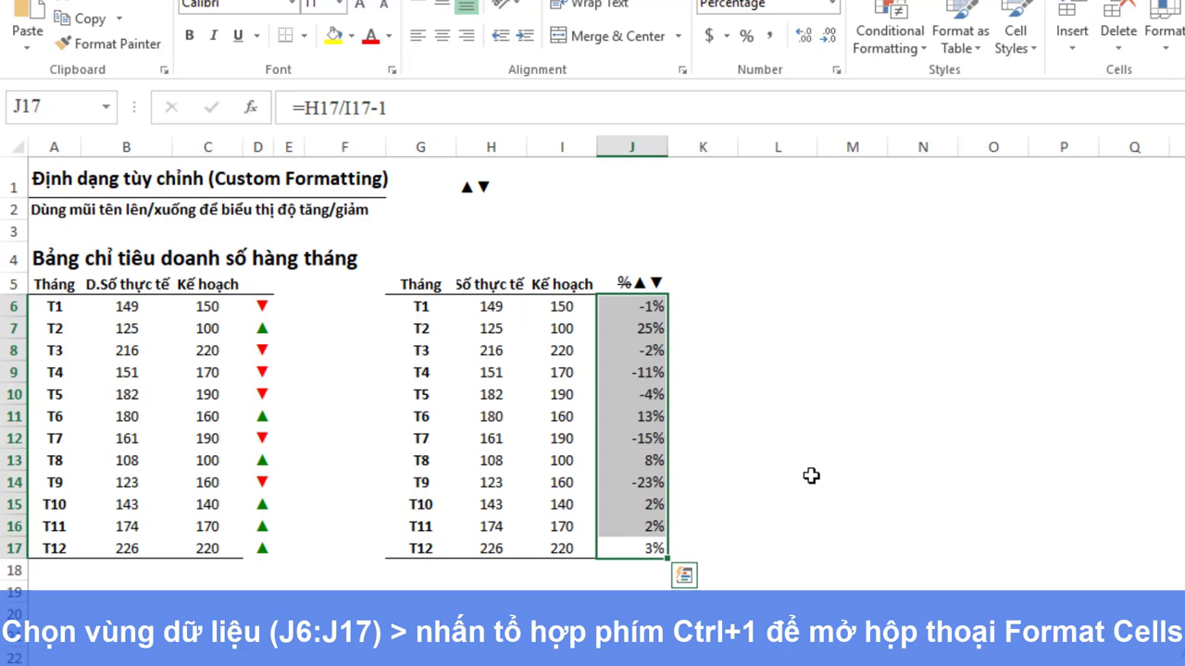
key("ctrl+1")
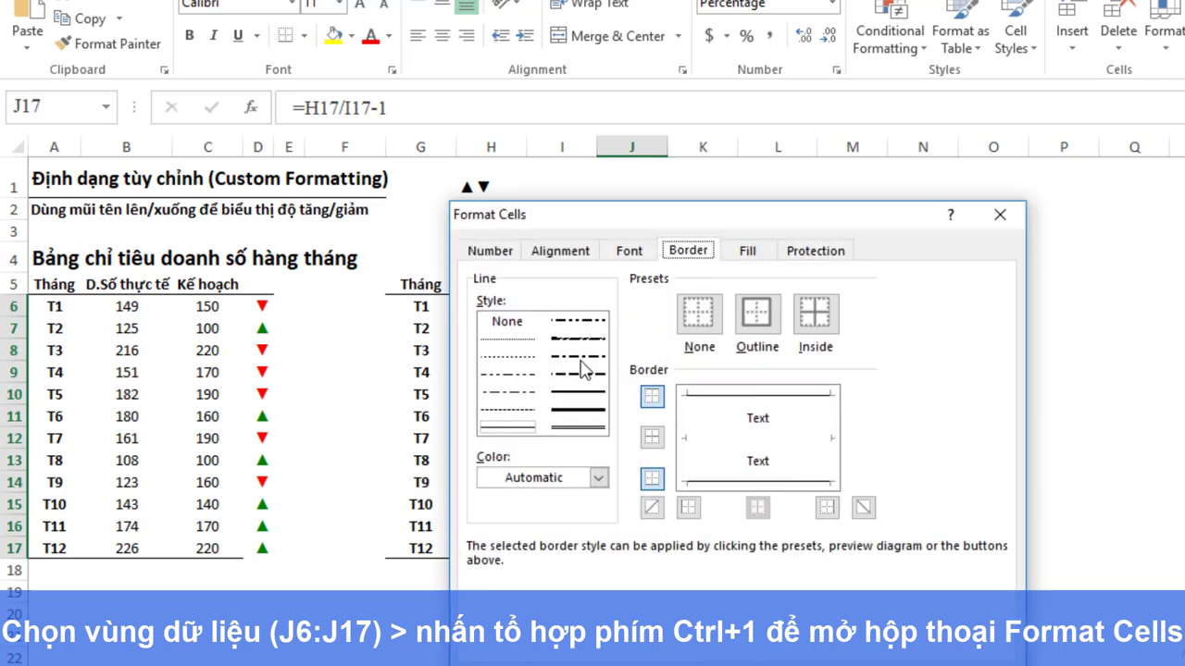
left_click(488, 251)
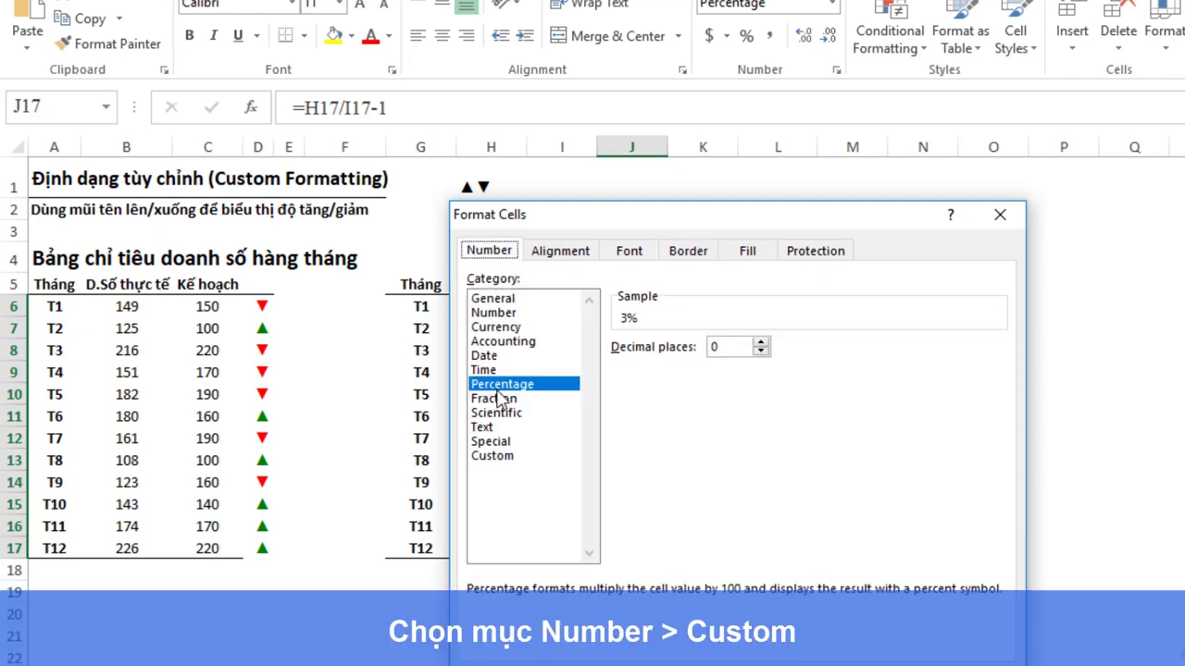
left_click(498, 462)
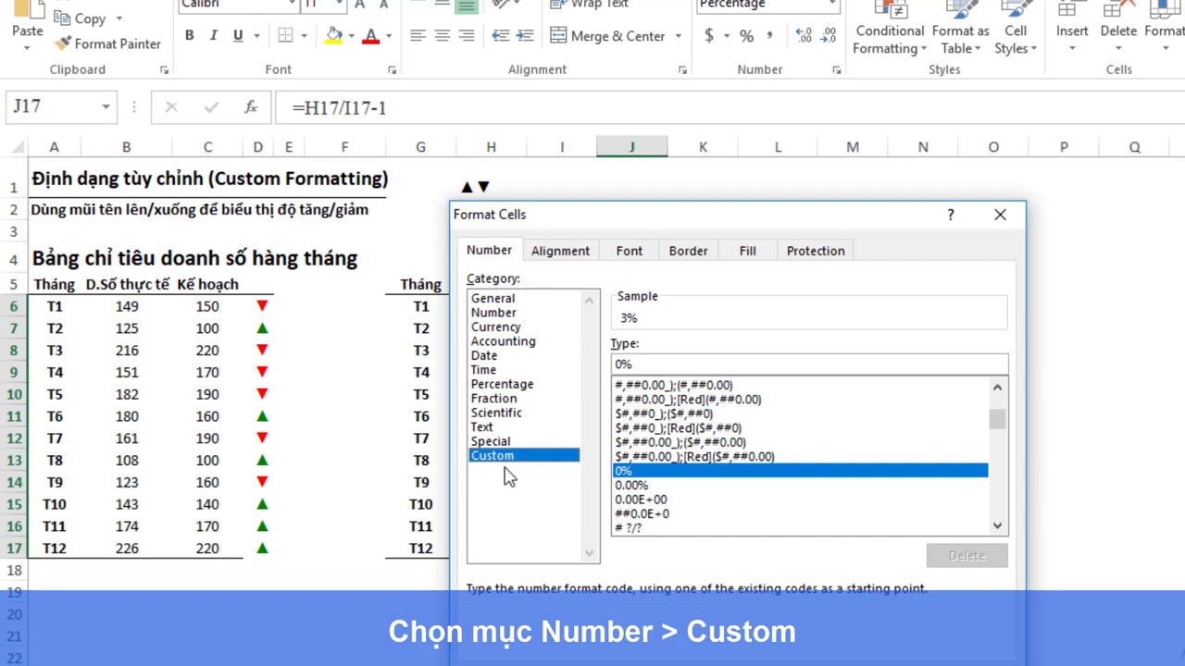
left_click_drag(617, 364, 631, 363)
type("[")
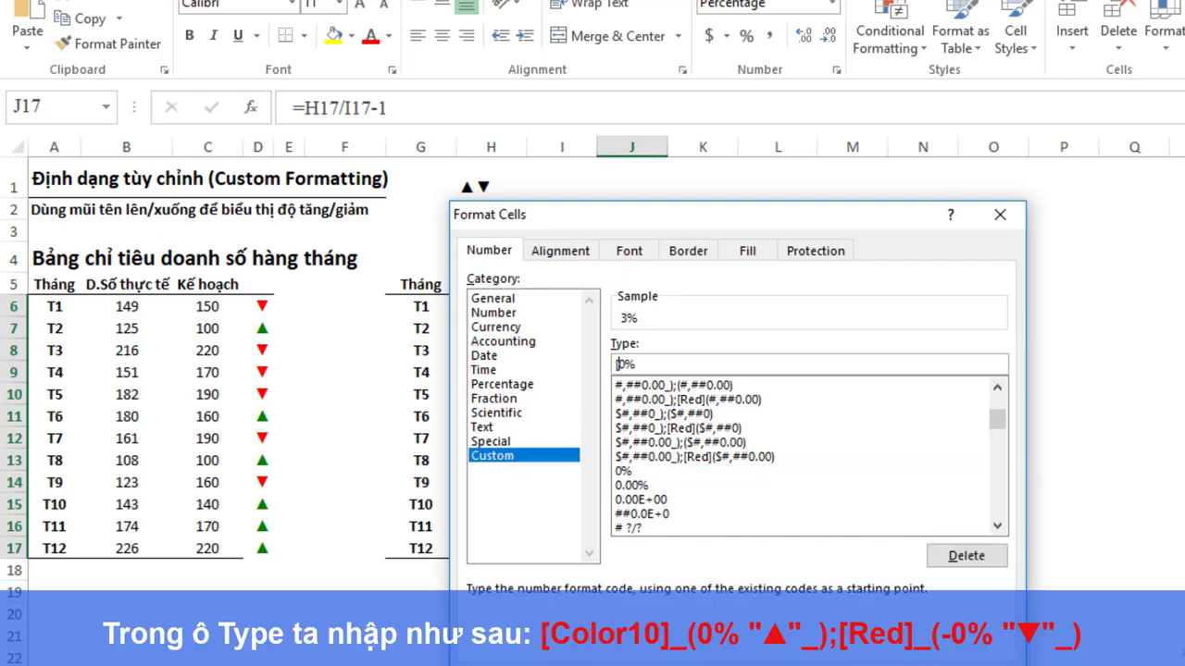
type("Color10")
type("_")
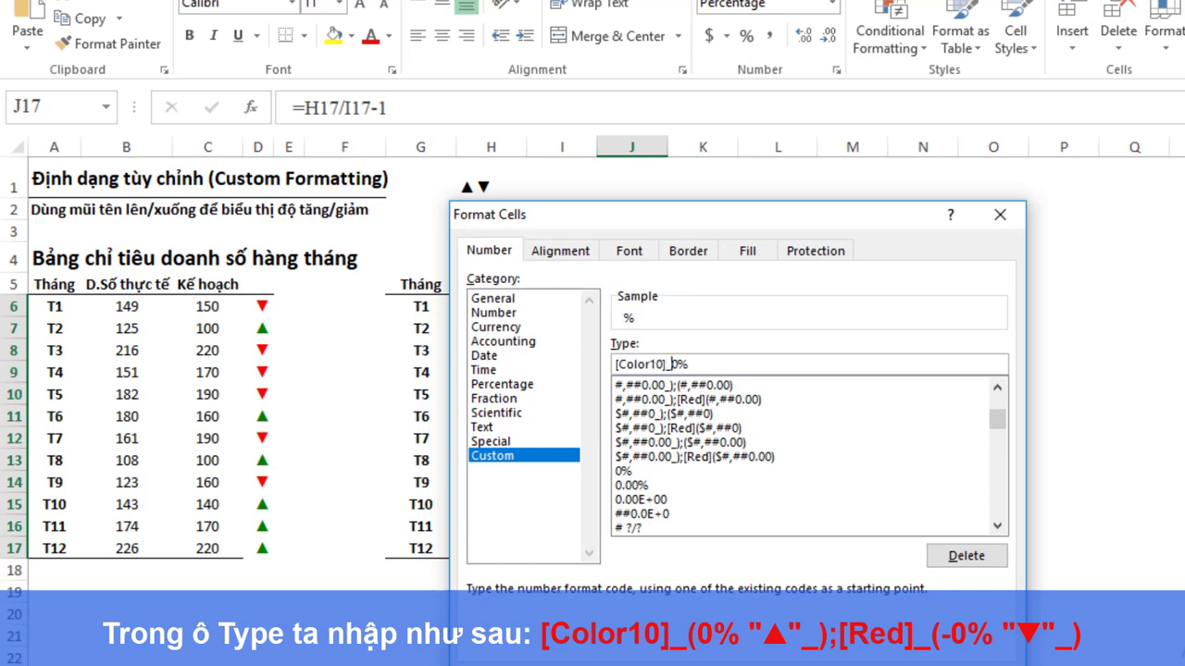
type("(")
left_click(701, 364)
key("ctrl+v")
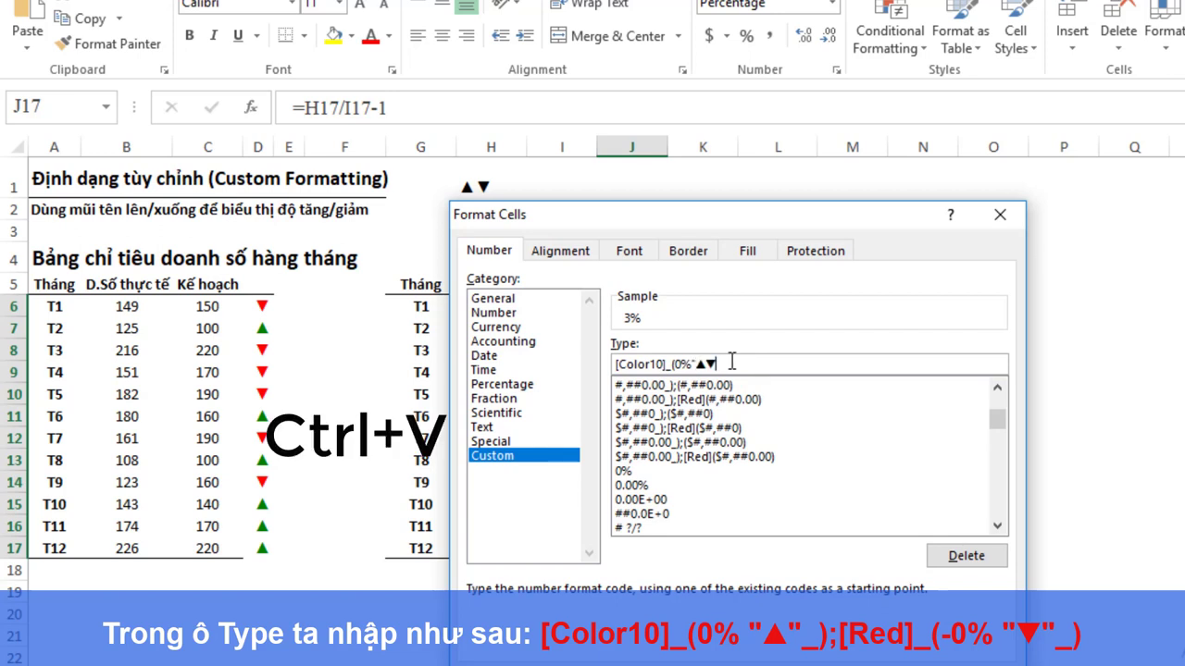
key("BackSpace")
type("\"_);[Red]_(-0%\"")
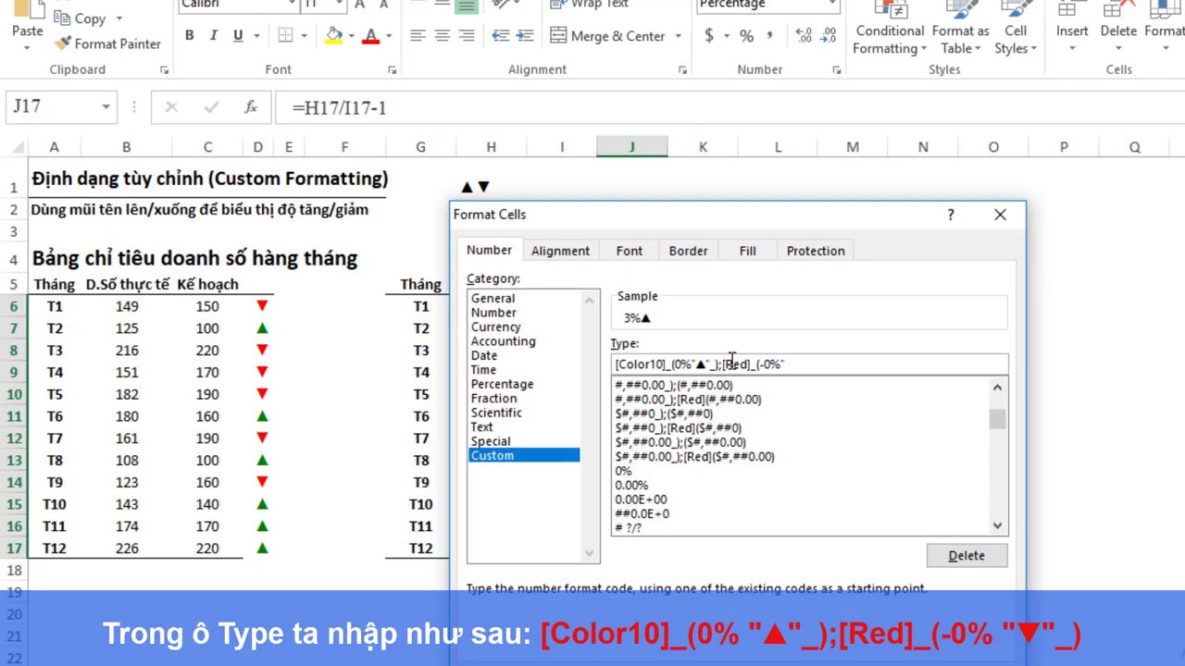
type("▲▼")
type("_)")
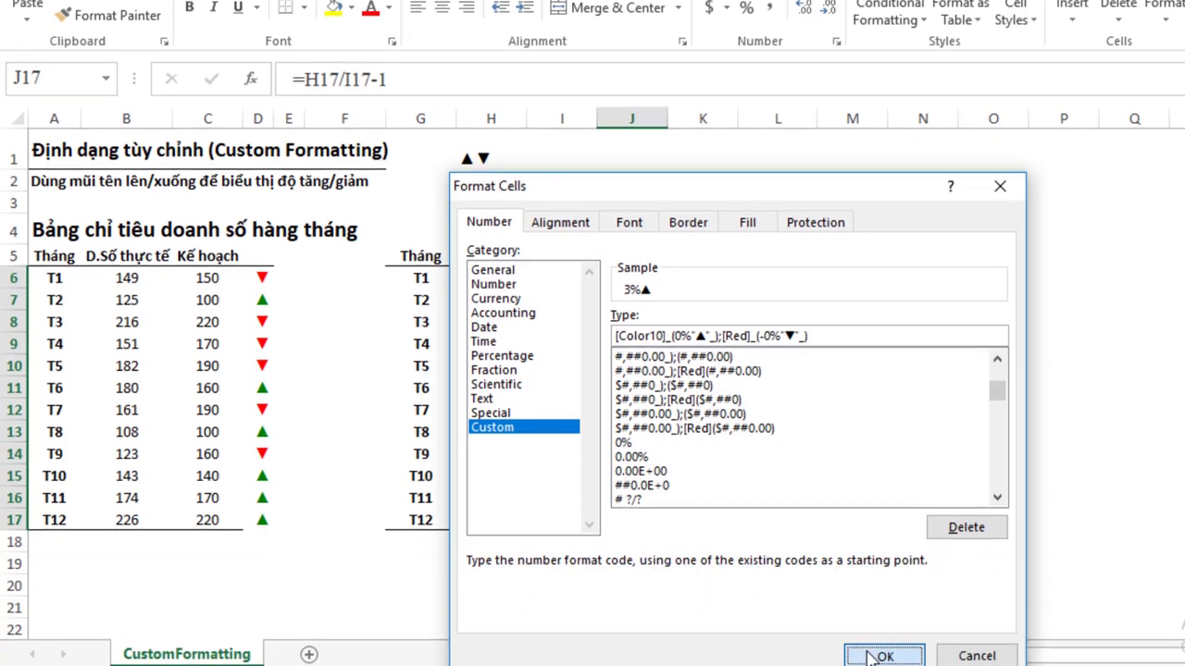
Apply the arrow format to J6:J17, then add a space before each arrow, e.g. 25% ▲
left_click(875, 654)
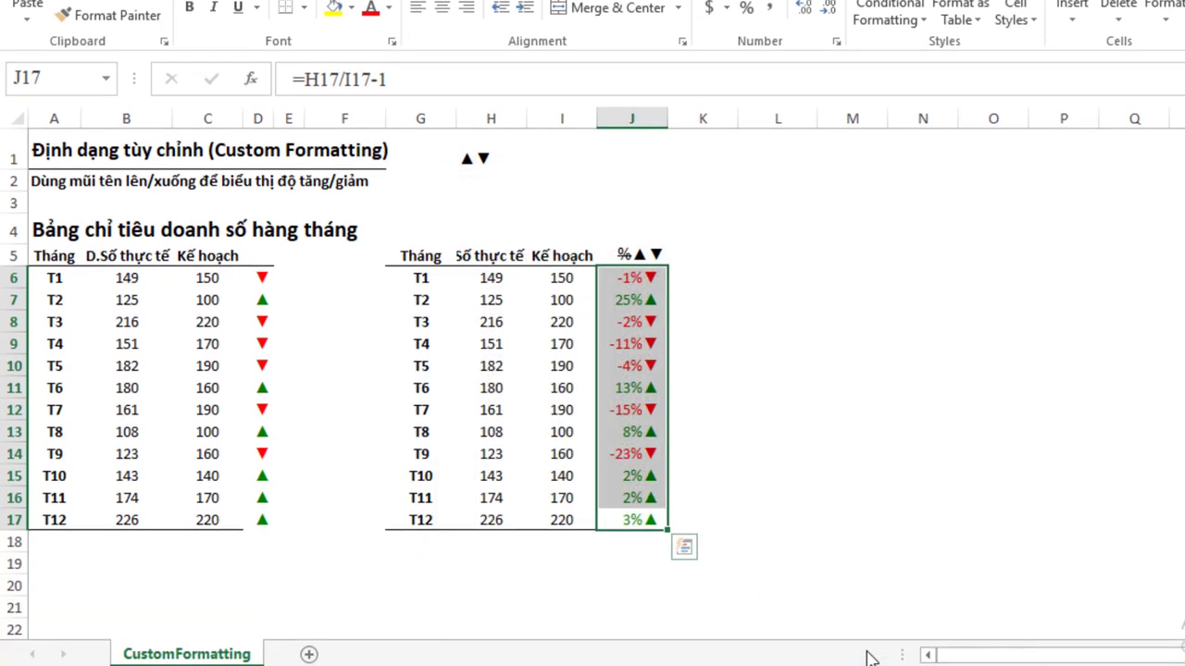
left_click(772, 408)
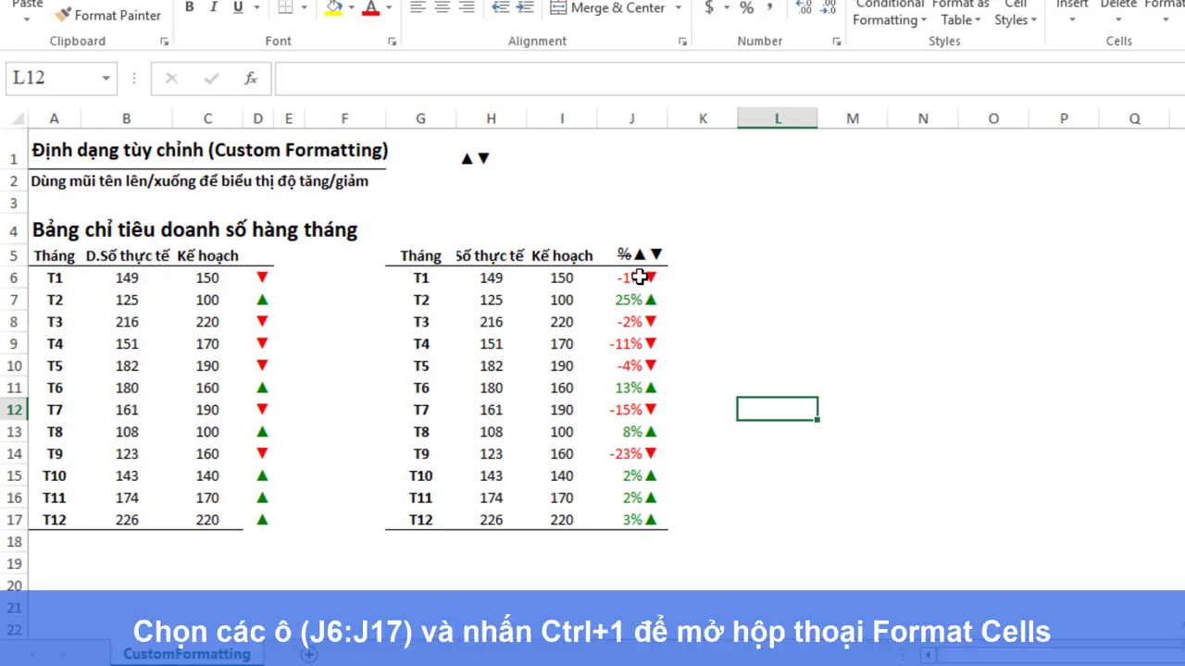
left_click_drag(638, 276, 651, 527)
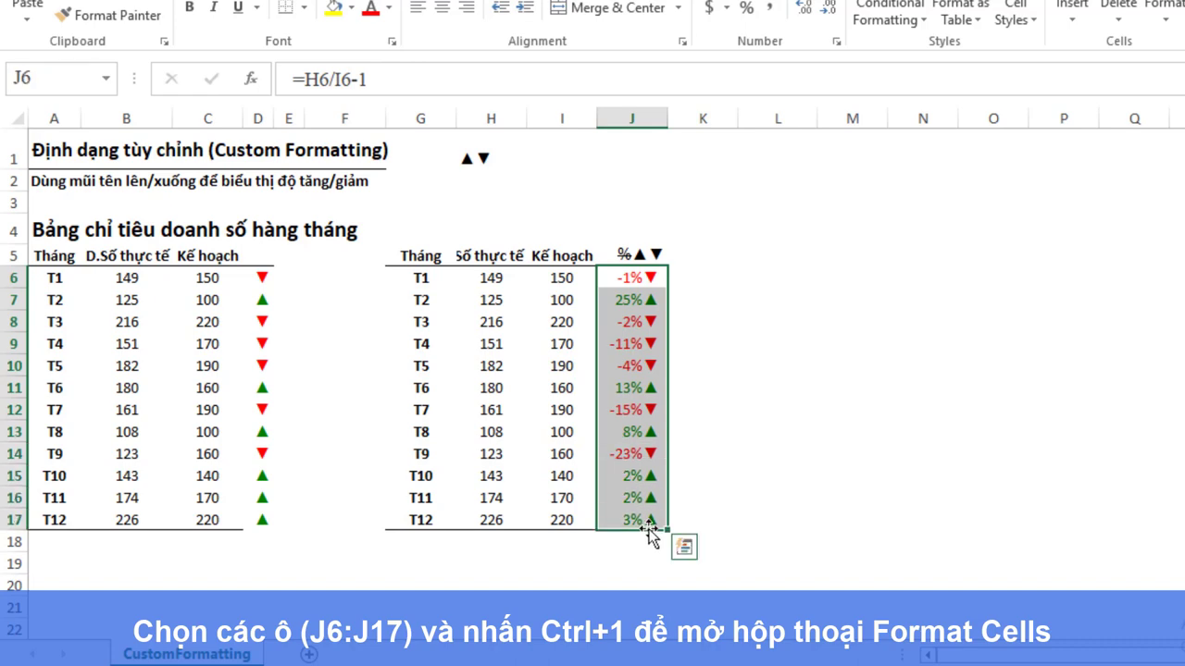
key("ctrl+1")
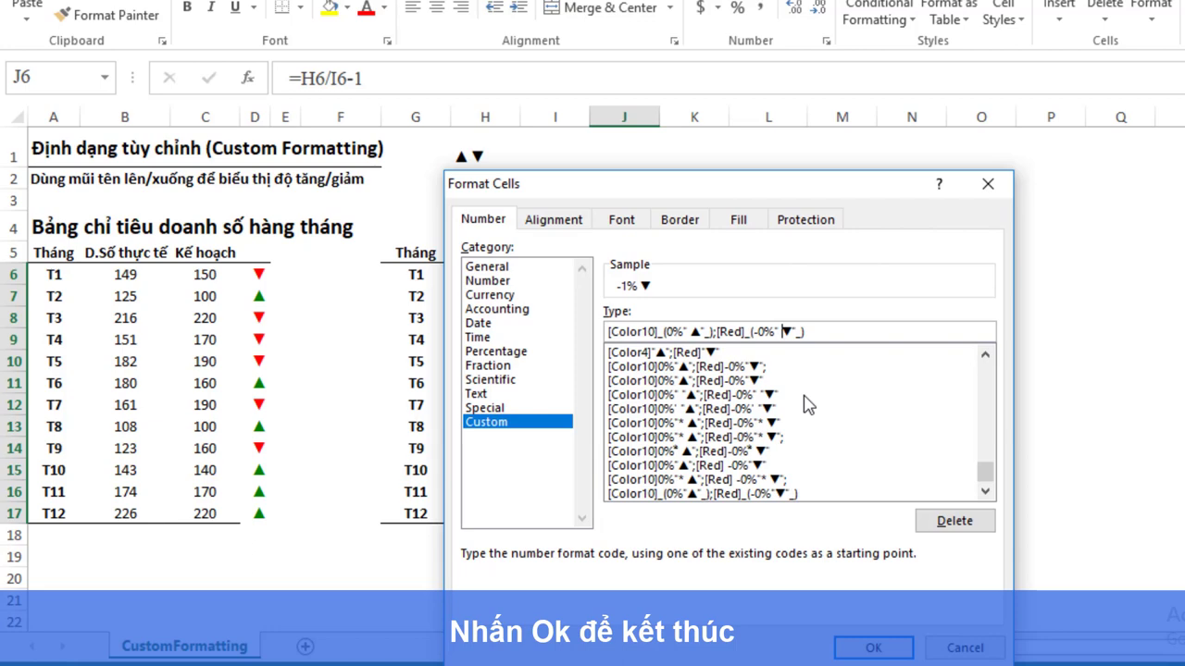
left_click(872, 648)
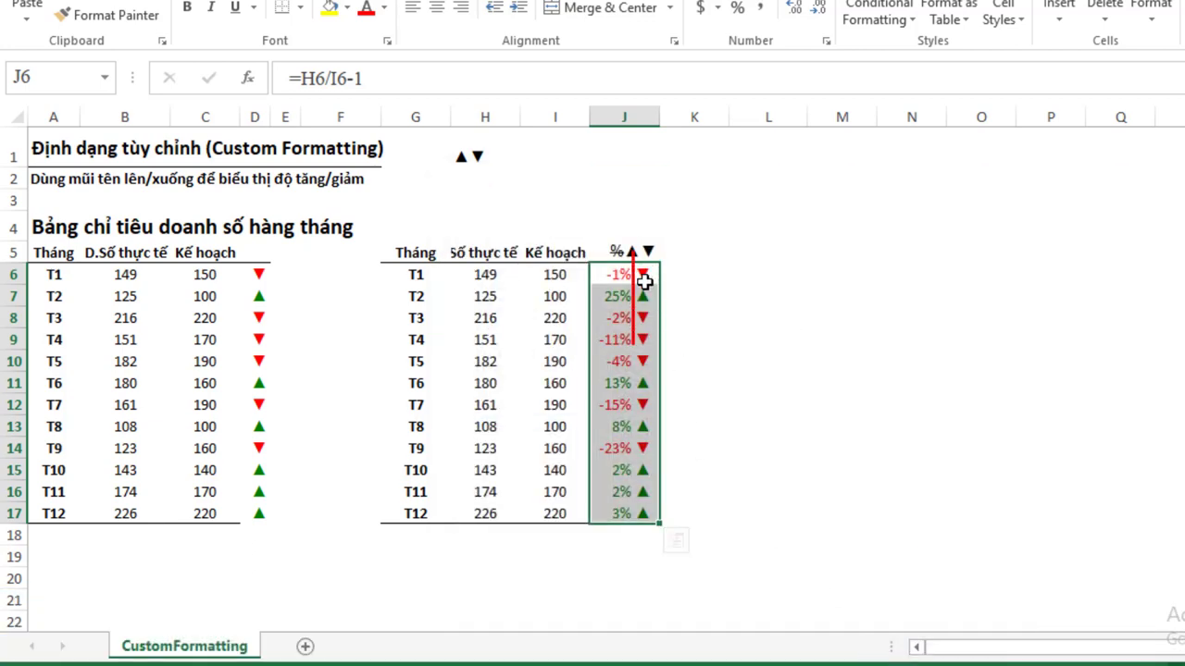
left_click(740, 372)
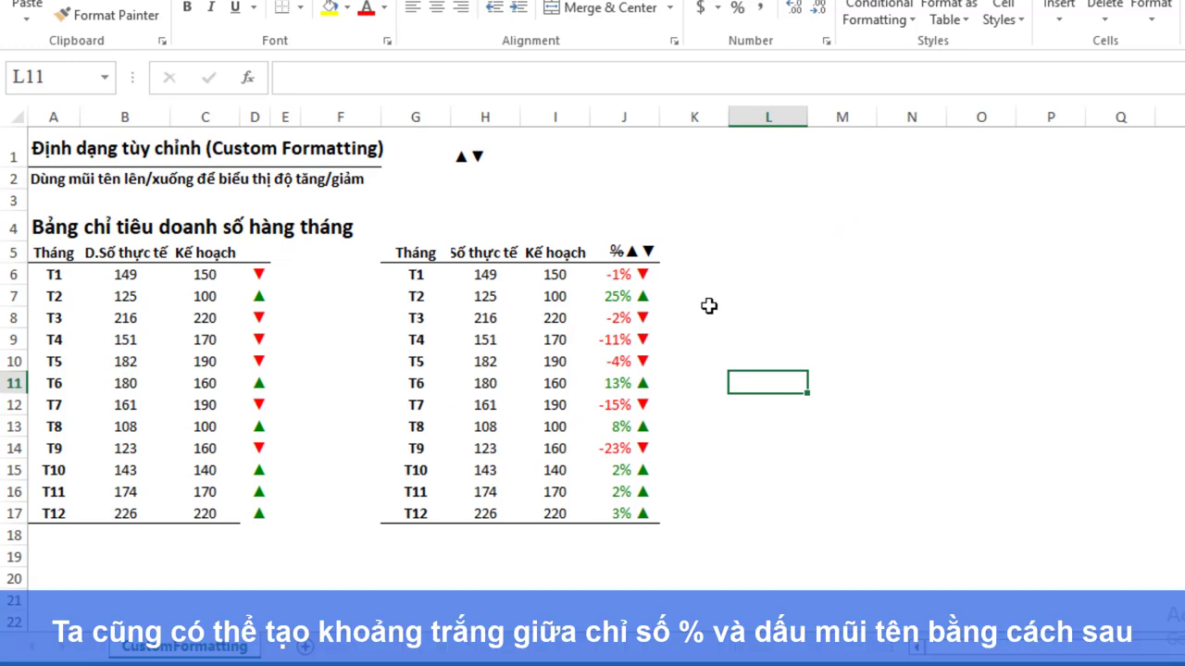
Insert * before the spaced arrows in J6:J17's format to push arrows right
left_click_drag(630, 275, 625, 297)
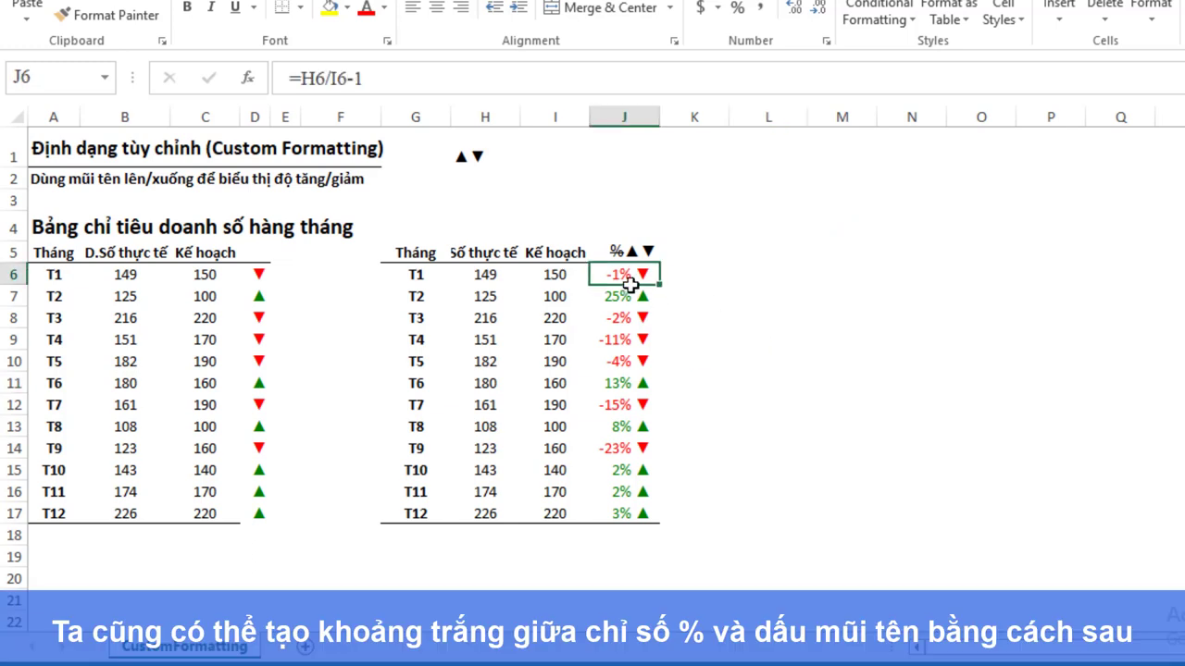
left_click_drag(623, 405, 623, 470)
left_click_drag(631, 276, 635, 509)
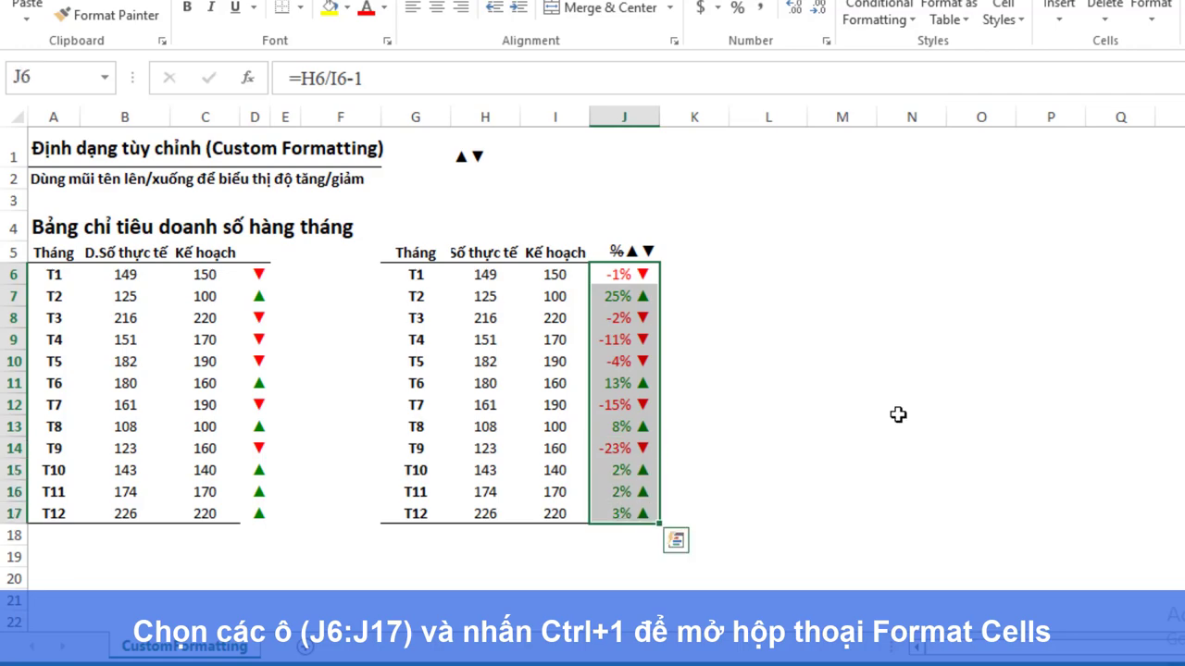
key("ctrl+1")
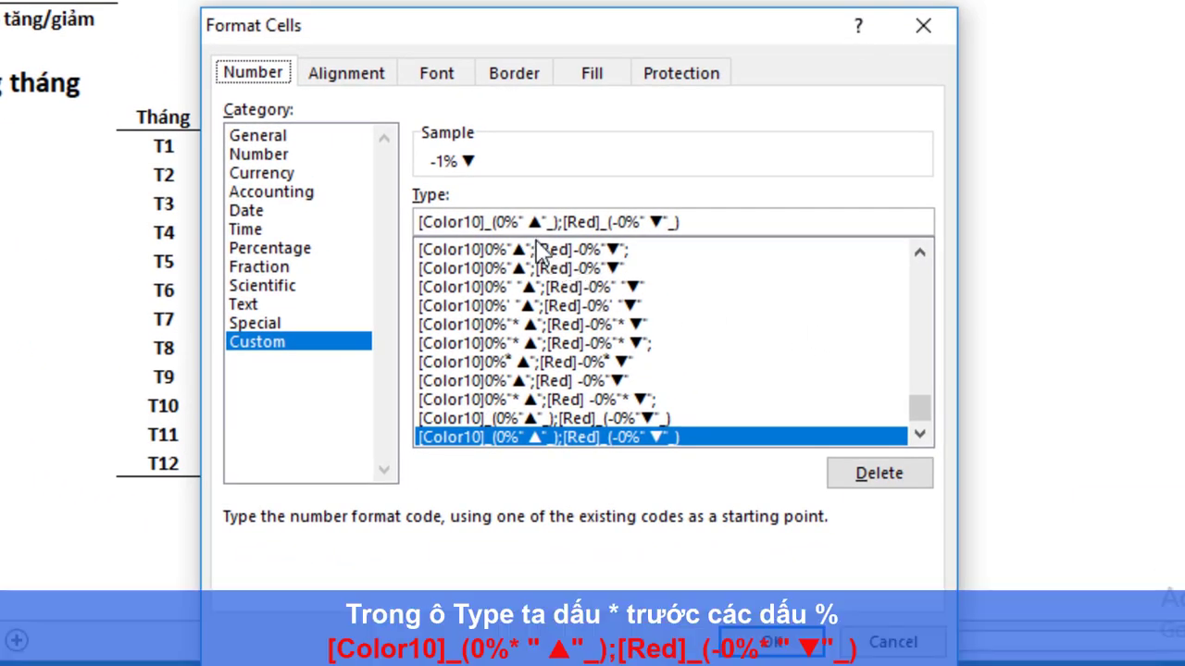
left_click(519, 221)
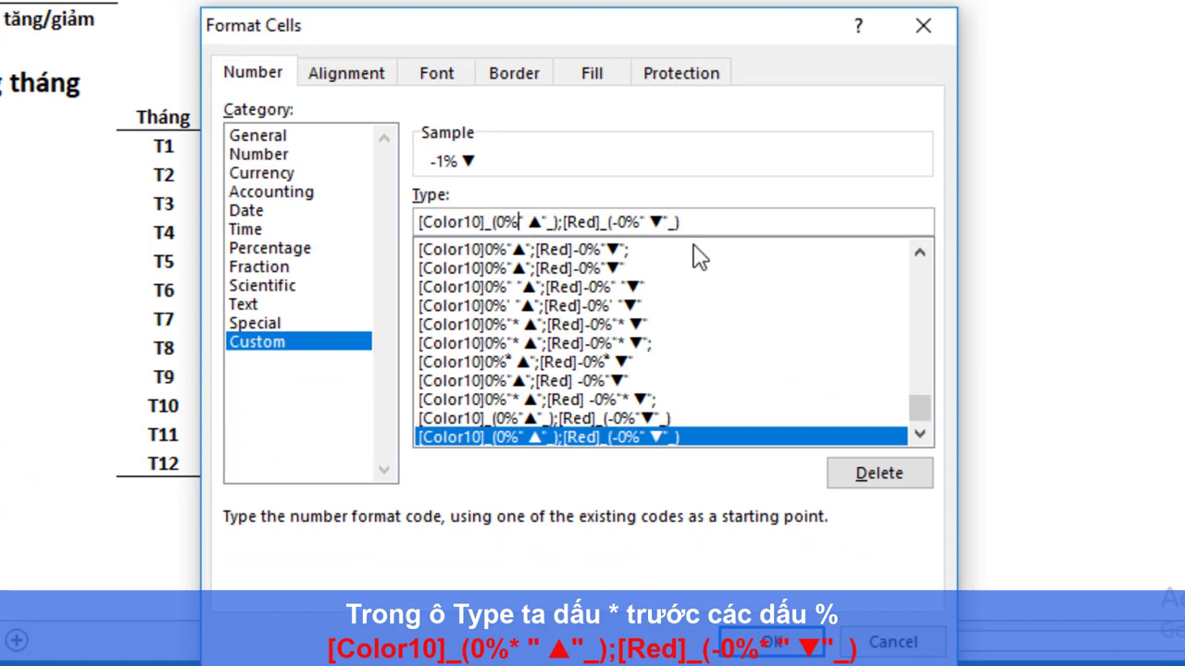
type("*")
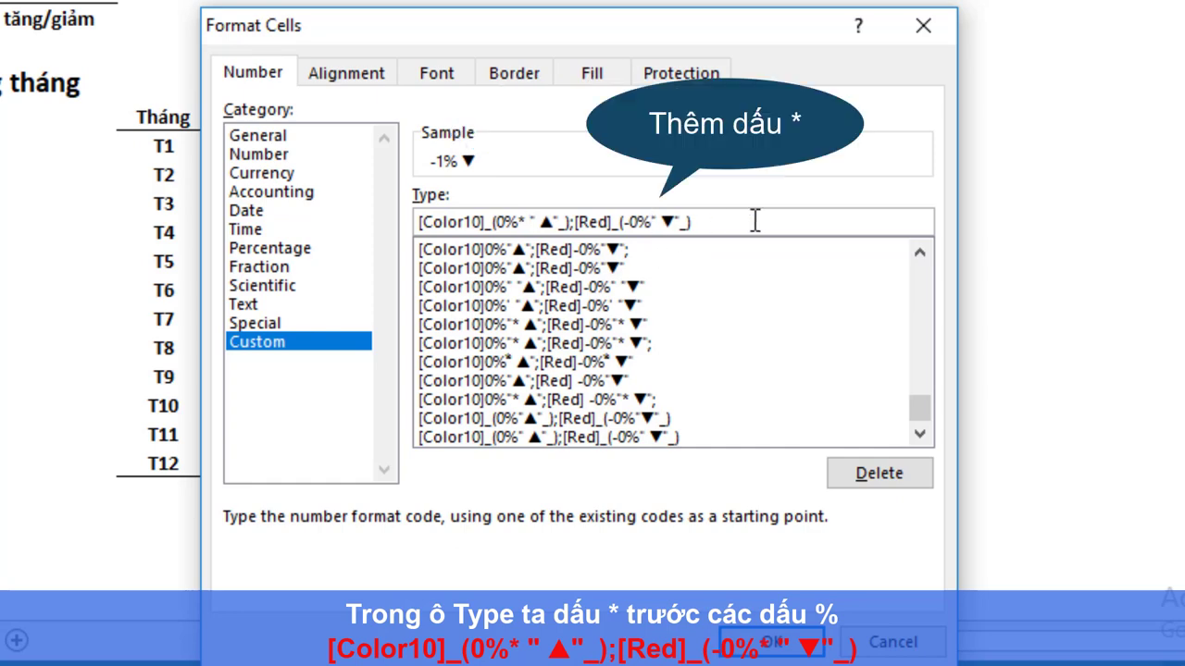
type(" *")
left_click(791, 642)
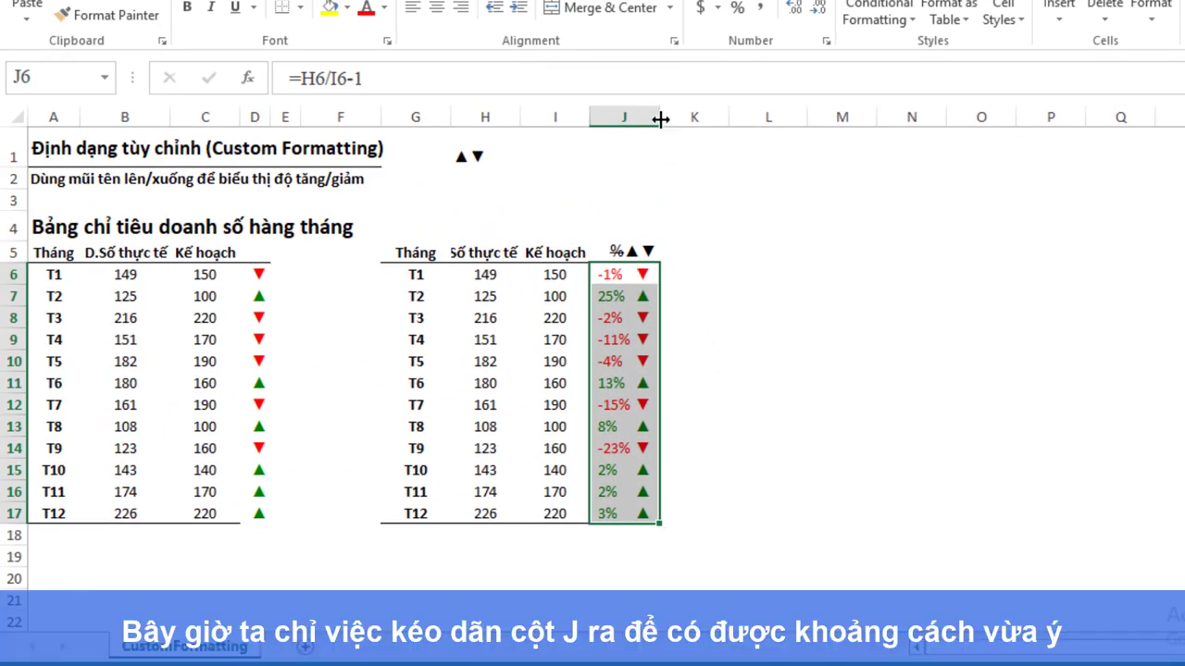
Narrow column J so percentages sit closer to their ▲/▼ arrows
left_click_drag(668, 118, 756, 120)
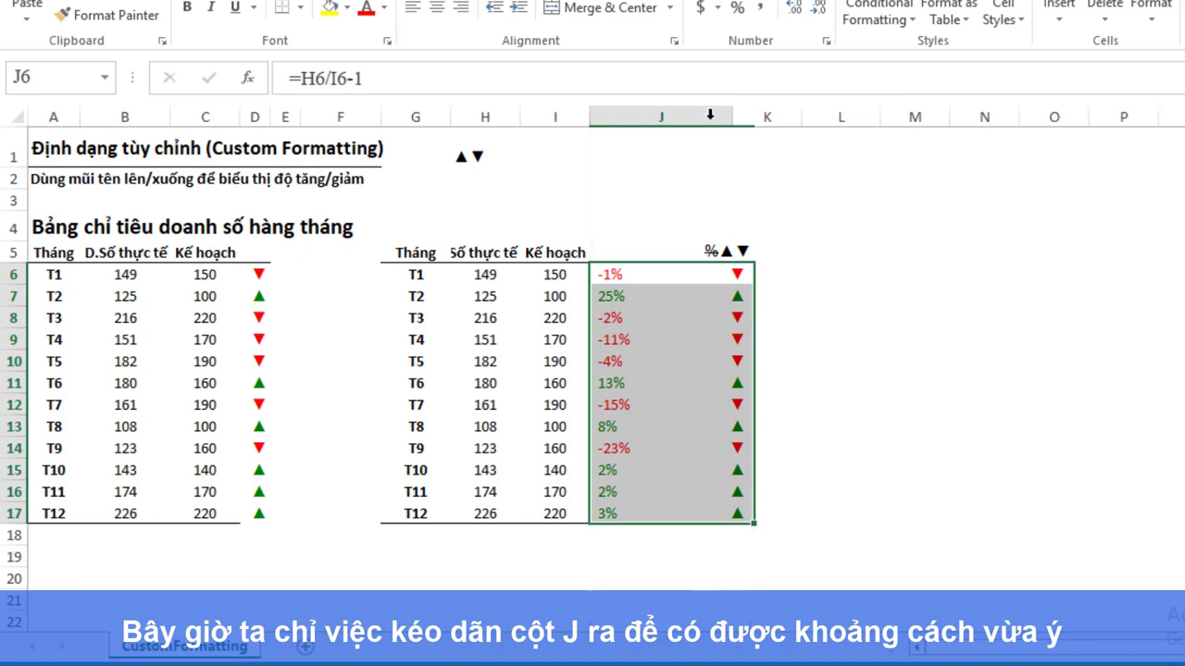
left_click_drag(755, 118, 707, 119)
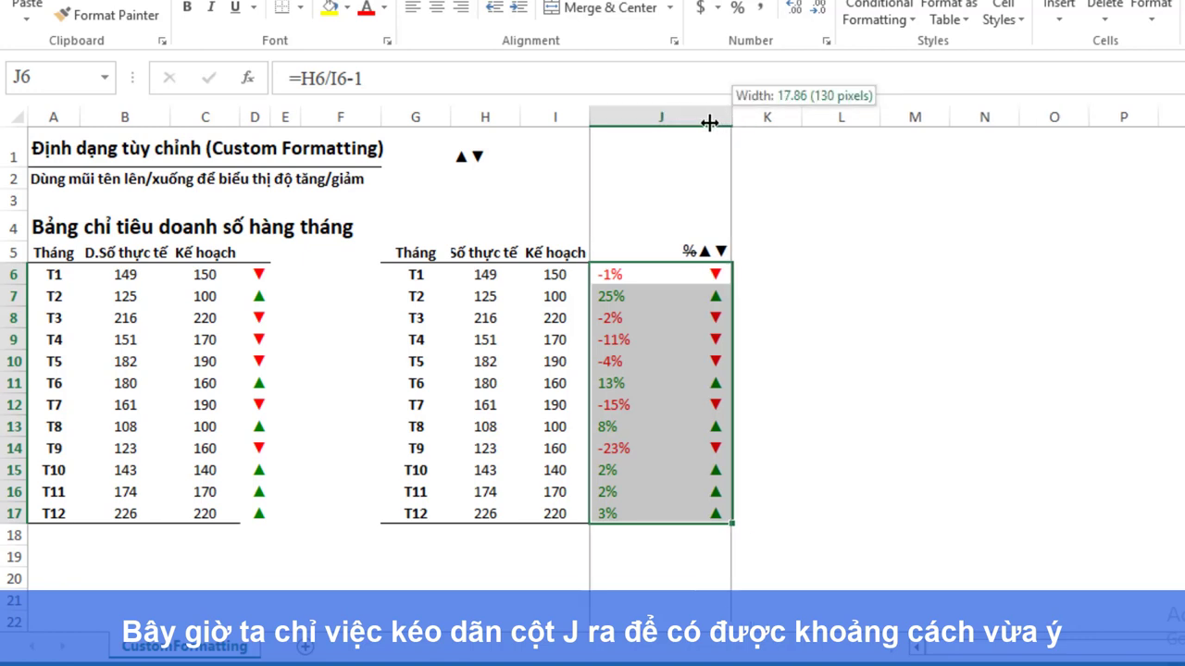
left_click(672, 121)
left_click(745, 163)
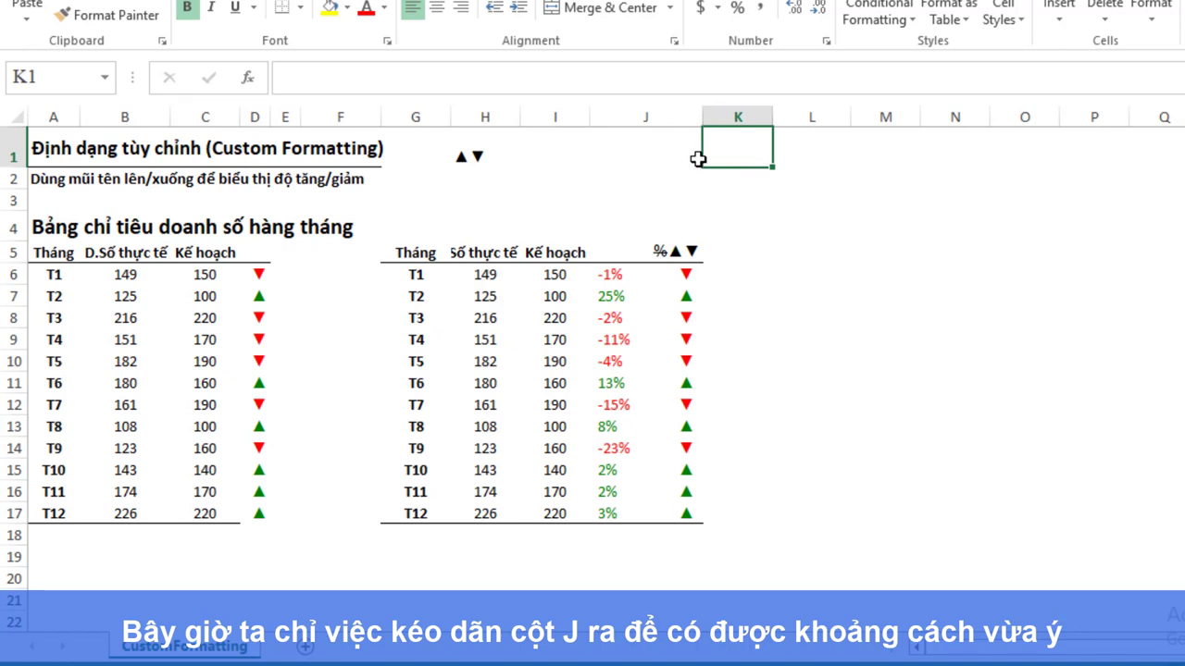
left_click(670, 118)
mouse_move(703, 119)
left_mouse_down()
mouse_move(654, 130)
mouse_move(668, 123)
left_mouse_up()
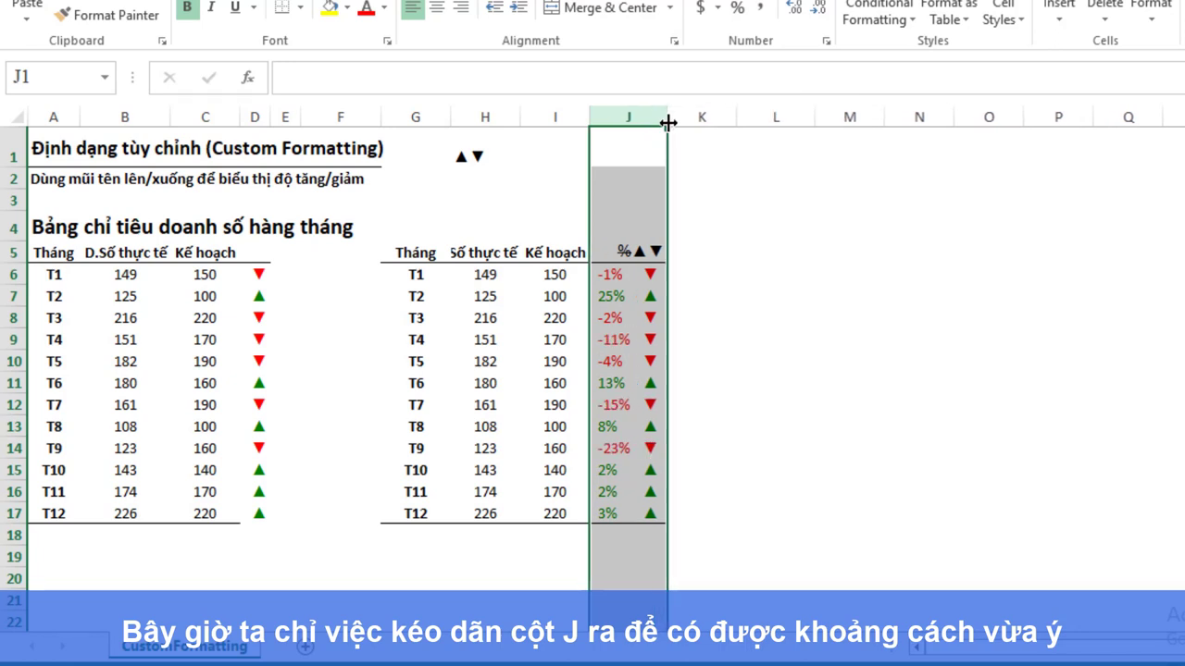
left_click(777, 419)
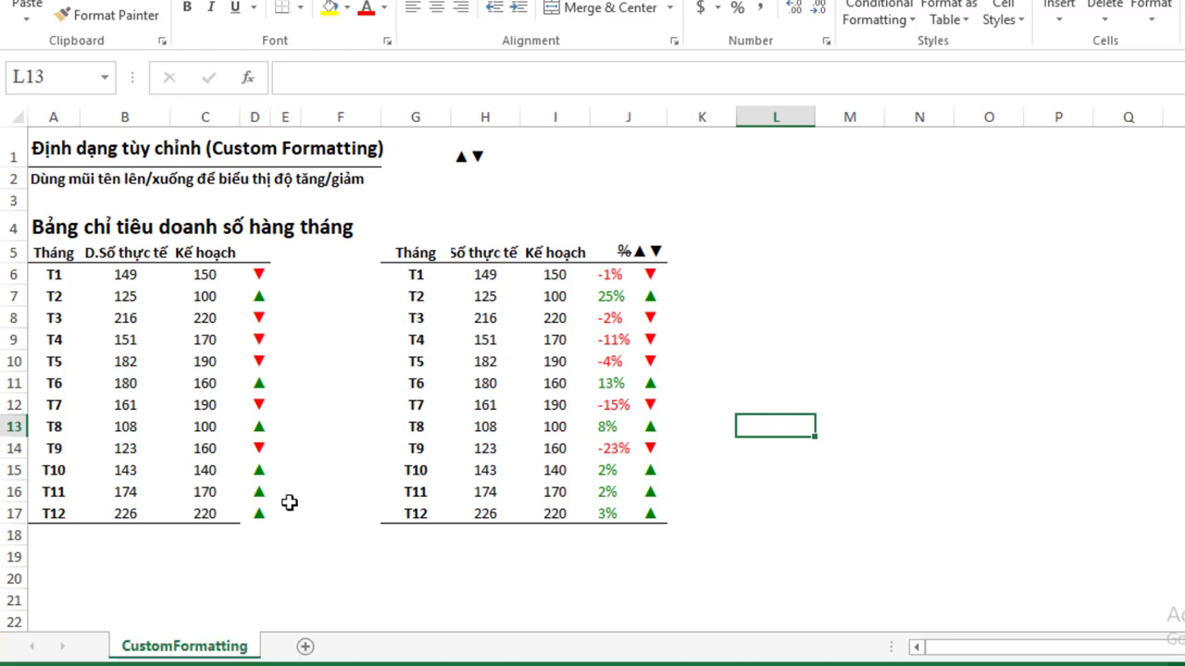
Copy the first monthly sales table A5:C17 and paste it at L5:N17
left_click(101, 252)
left_click(46, 250)
left_click(102, 252)
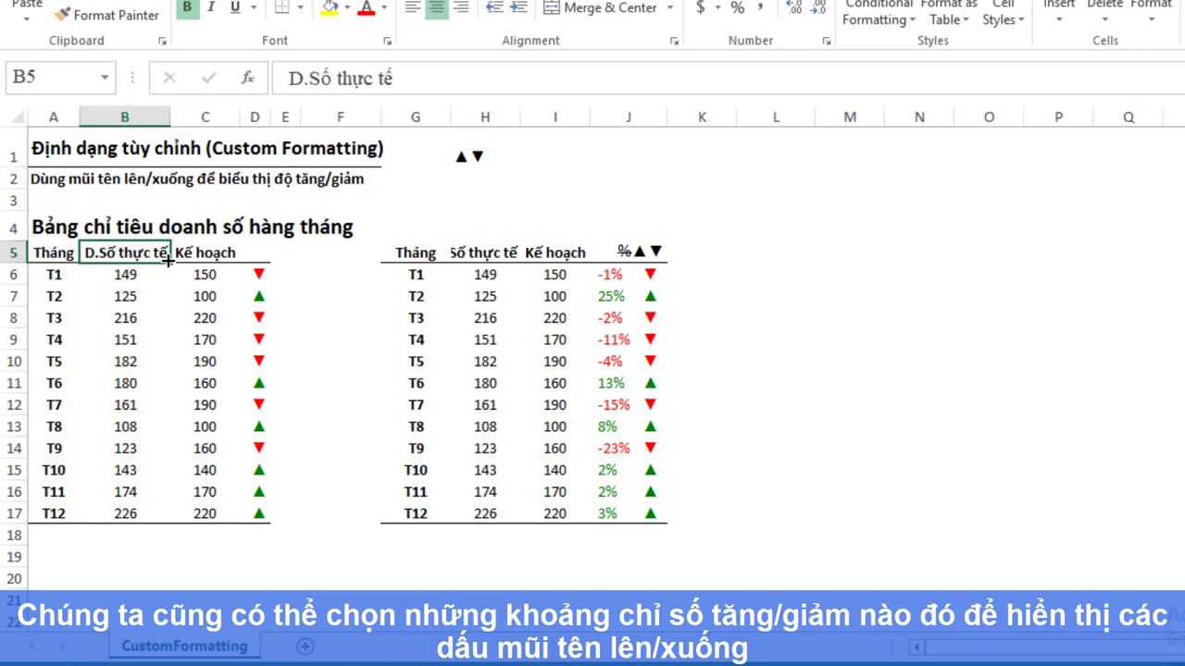
left_click(44, 257)
left_click_drag(43, 257, 205, 517)
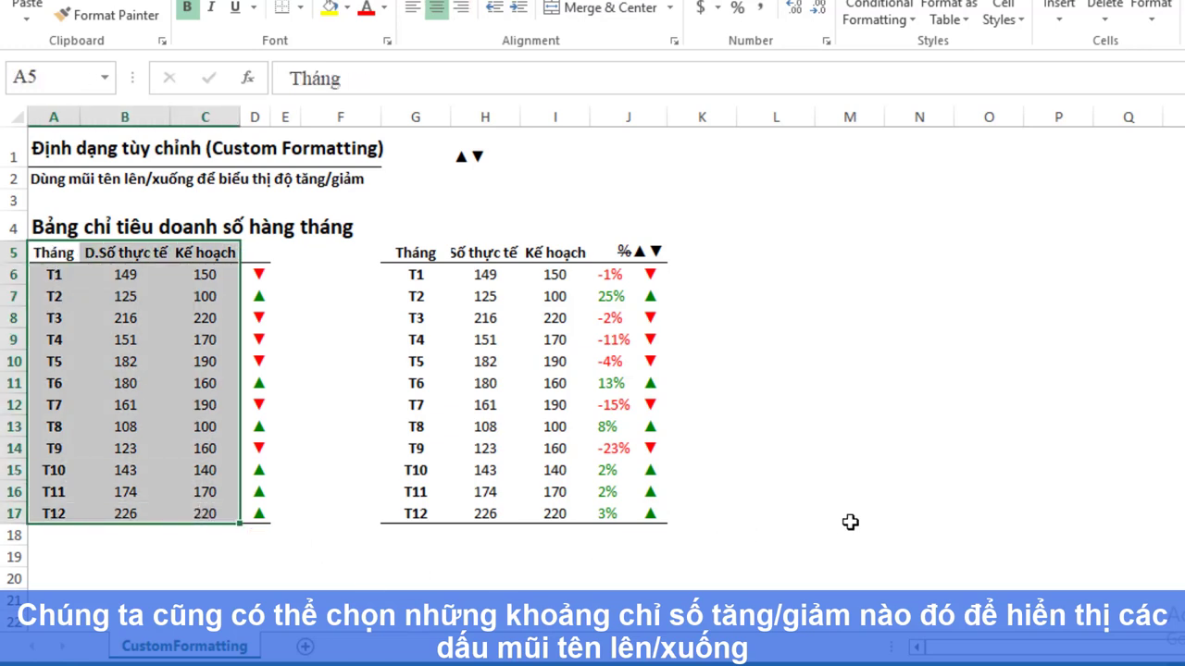
key("ctrl+c")
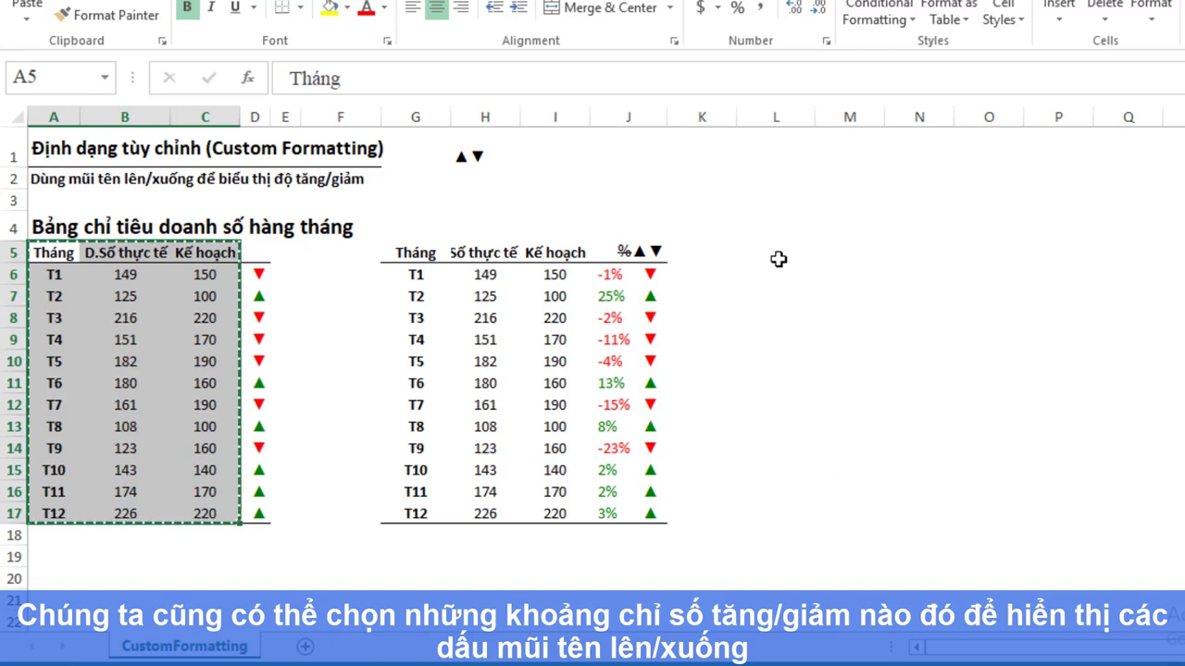
left_click(778, 251)
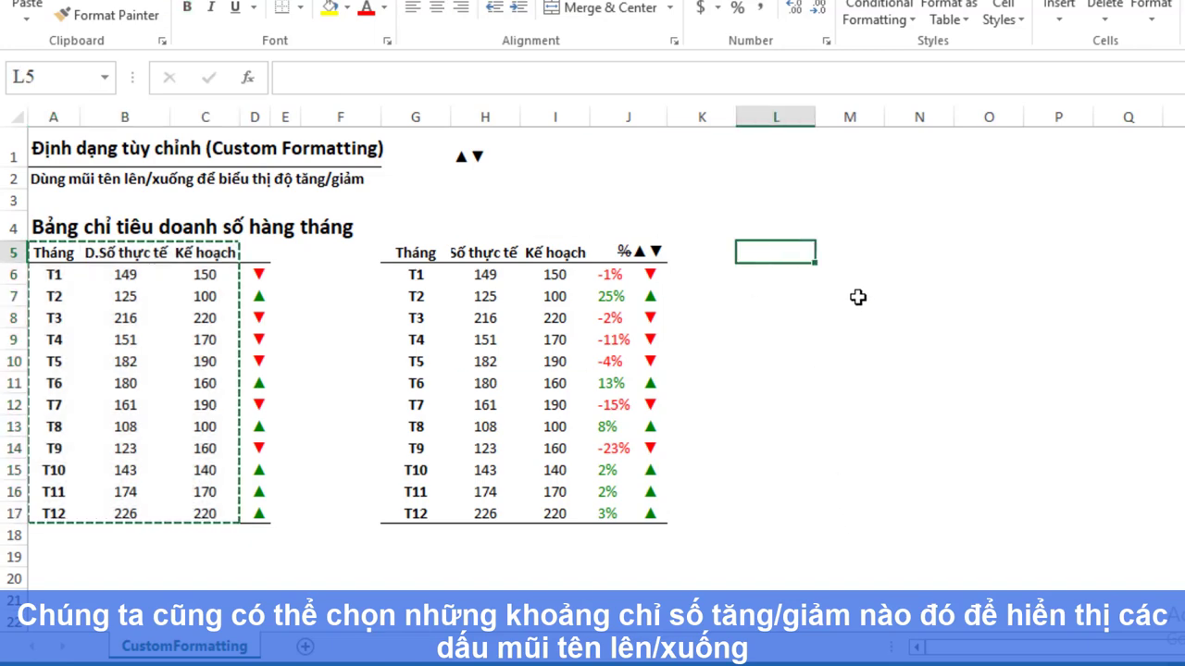
key("ctrl+v")
left_click(1054, 433)
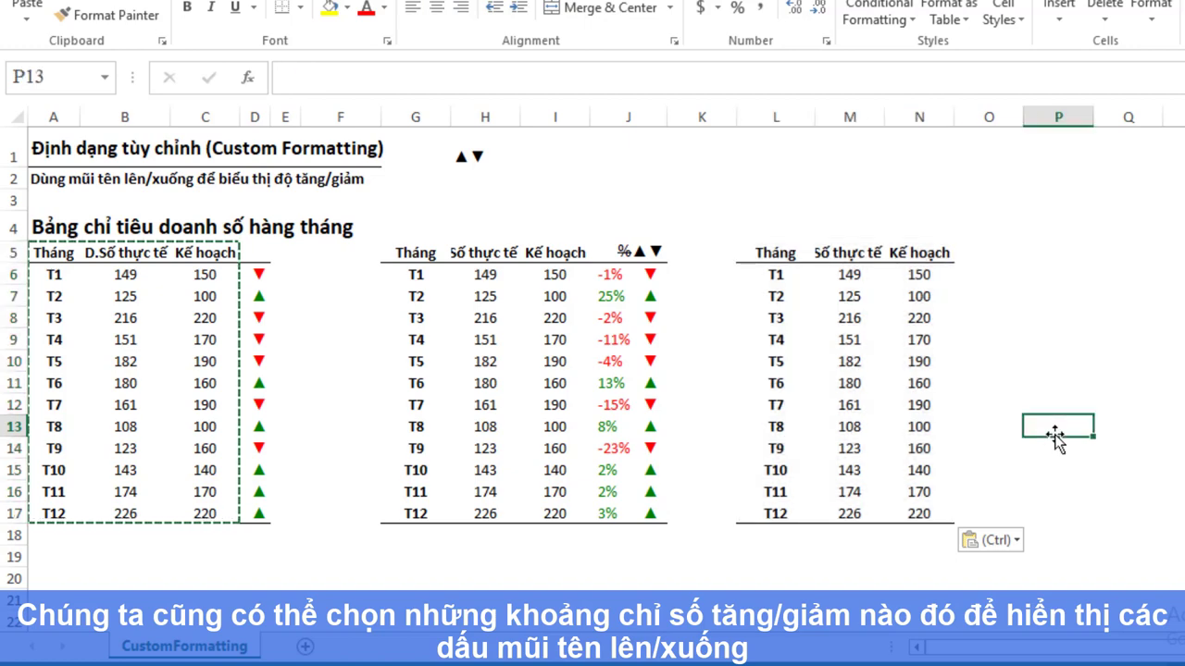
Copy the J5 percentage header and select O5 for the new header
left_click(639, 252)
key("ctrl+c")
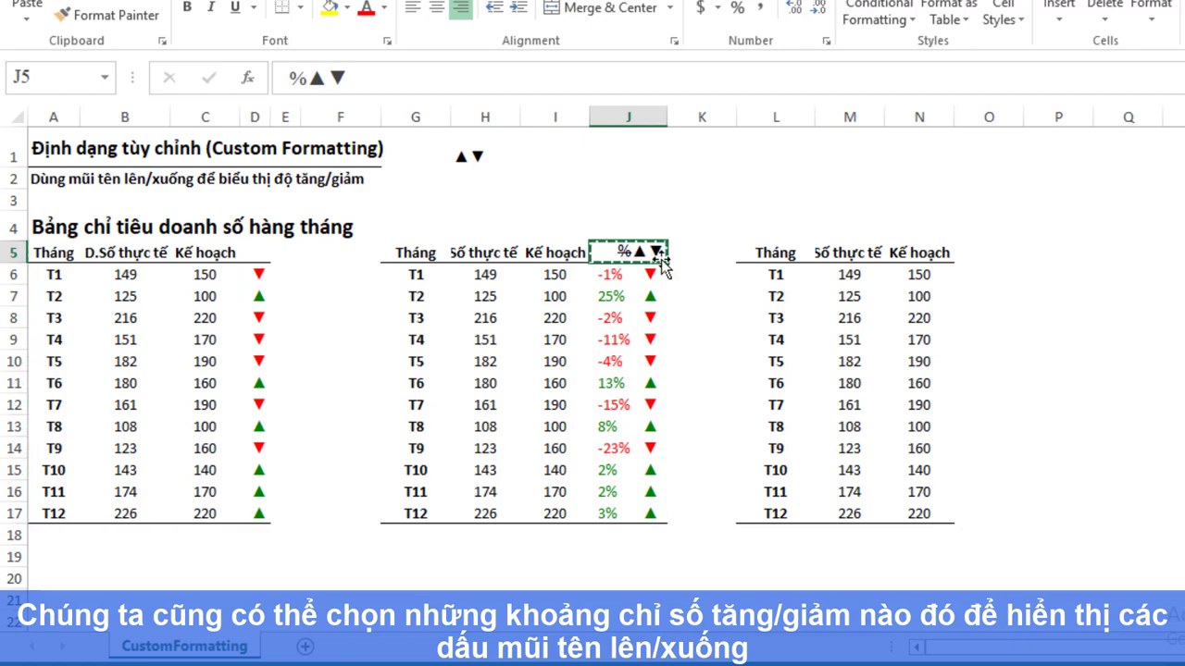
left_click(971, 252)
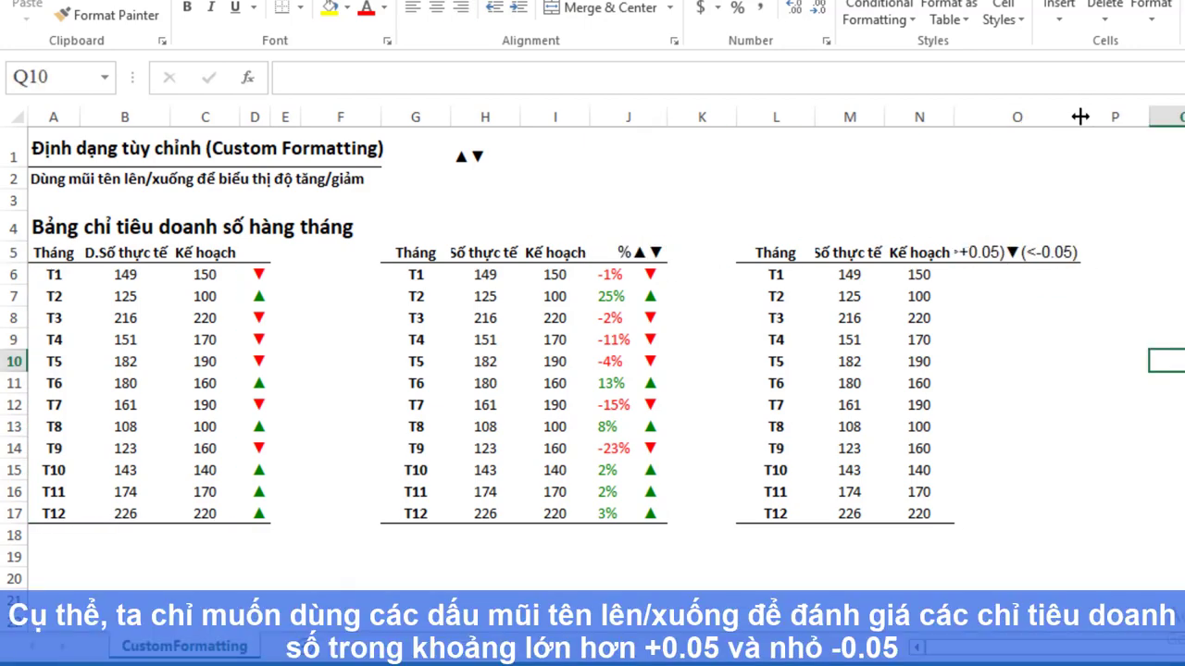
Widen column O to fit the %▲(>+0.05)▼(<-0.05) header and copy the ▲▼ symbols from H1
left_click_drag(1079, 115, 1122, 117)
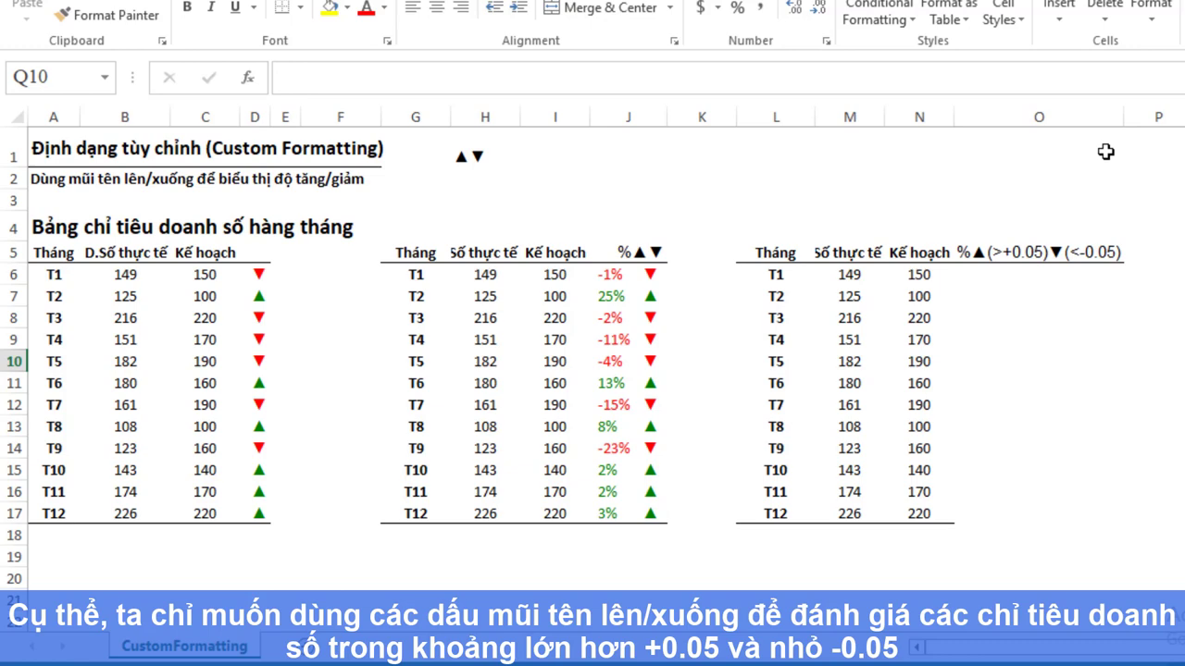
left_click(967, 276)
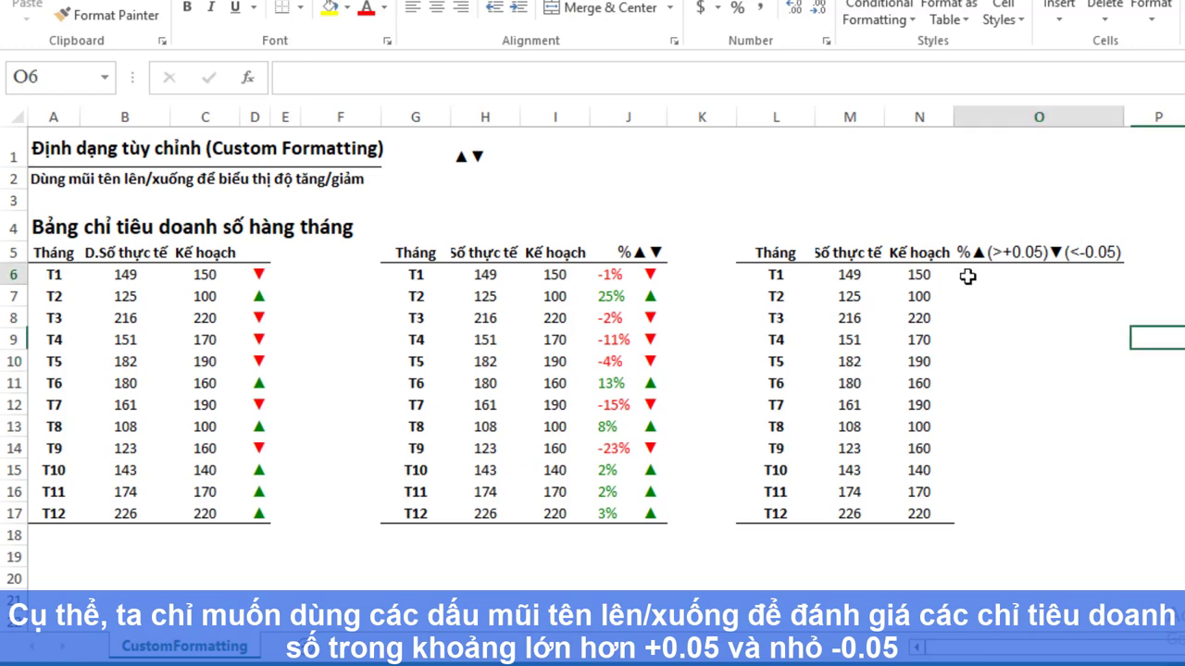
left_click(463, 155)
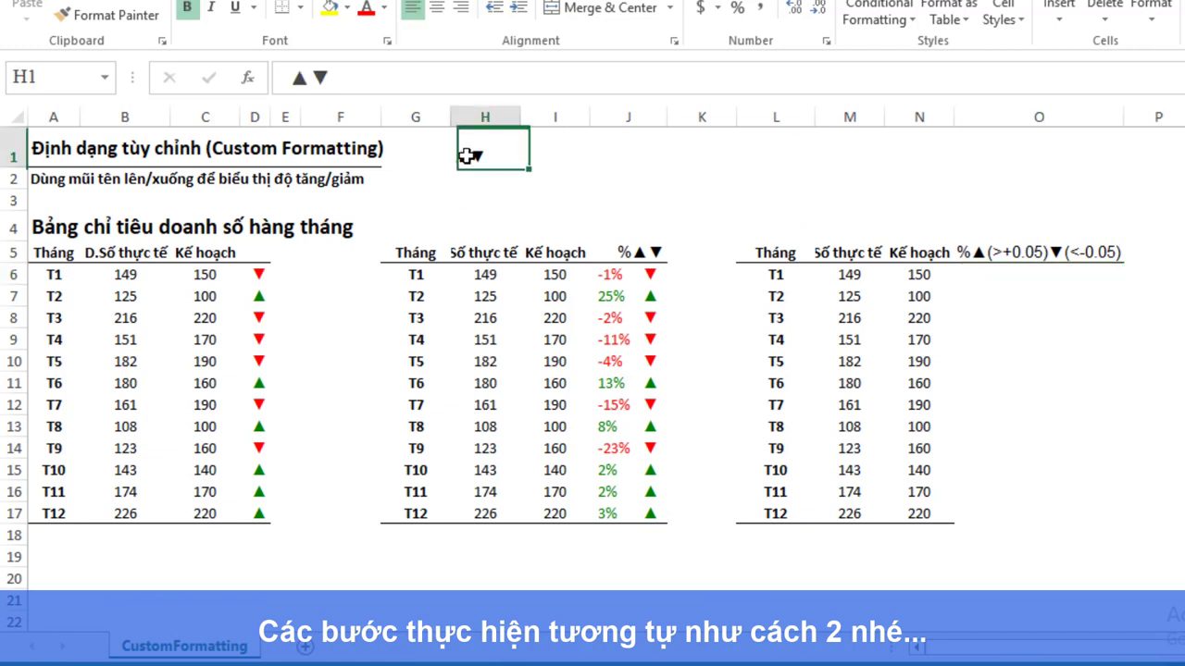
left_click_drag(344, 81, 289, 80)
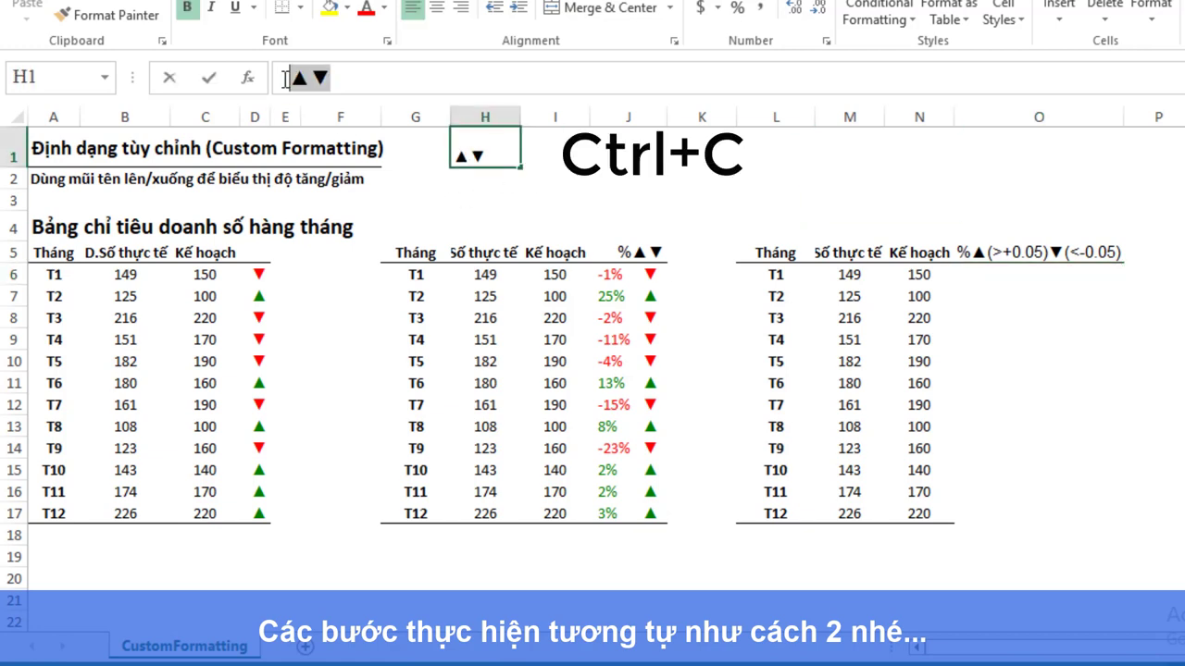
left_click(968, 283)
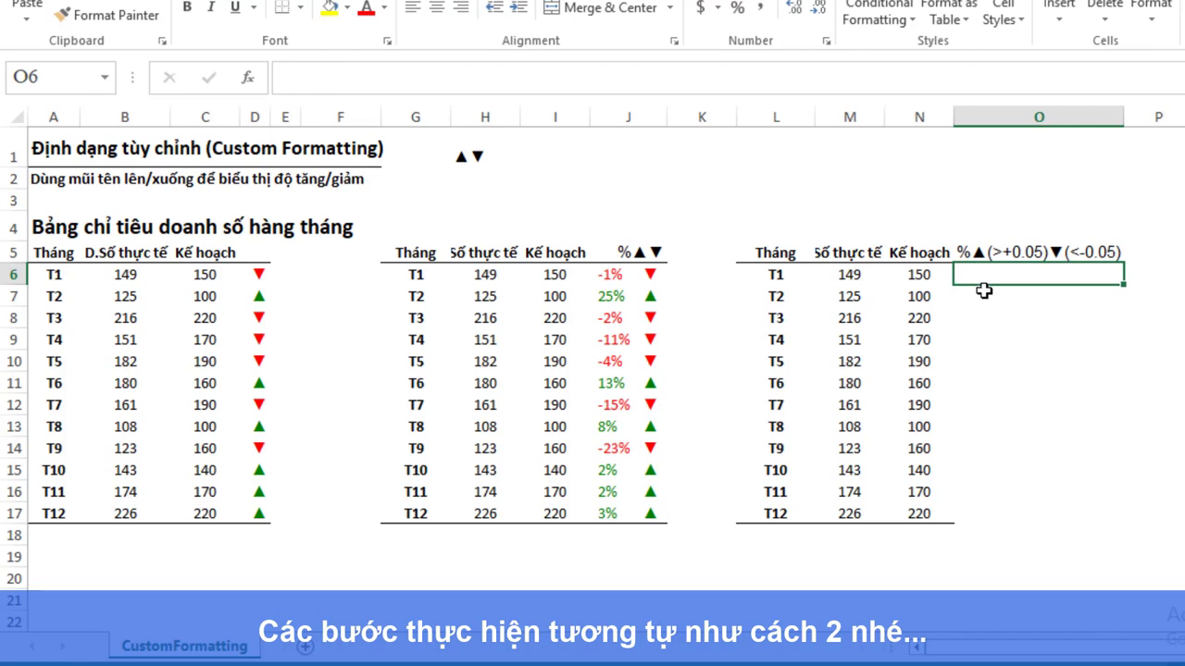
scroll(983, 290, "down", 1)
Enter =M6/N6-1 in O6 and fill it down through O17
scroll(1114, 302, "up", 1)
type("=")
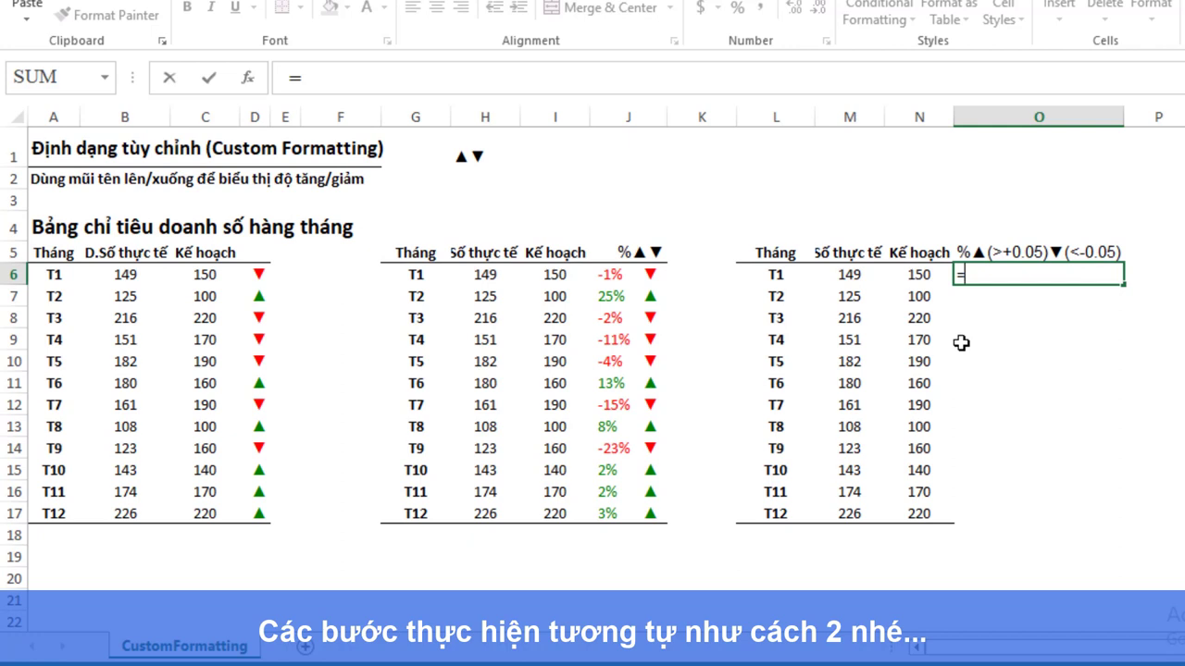
left_click(847, 277)
type("/")
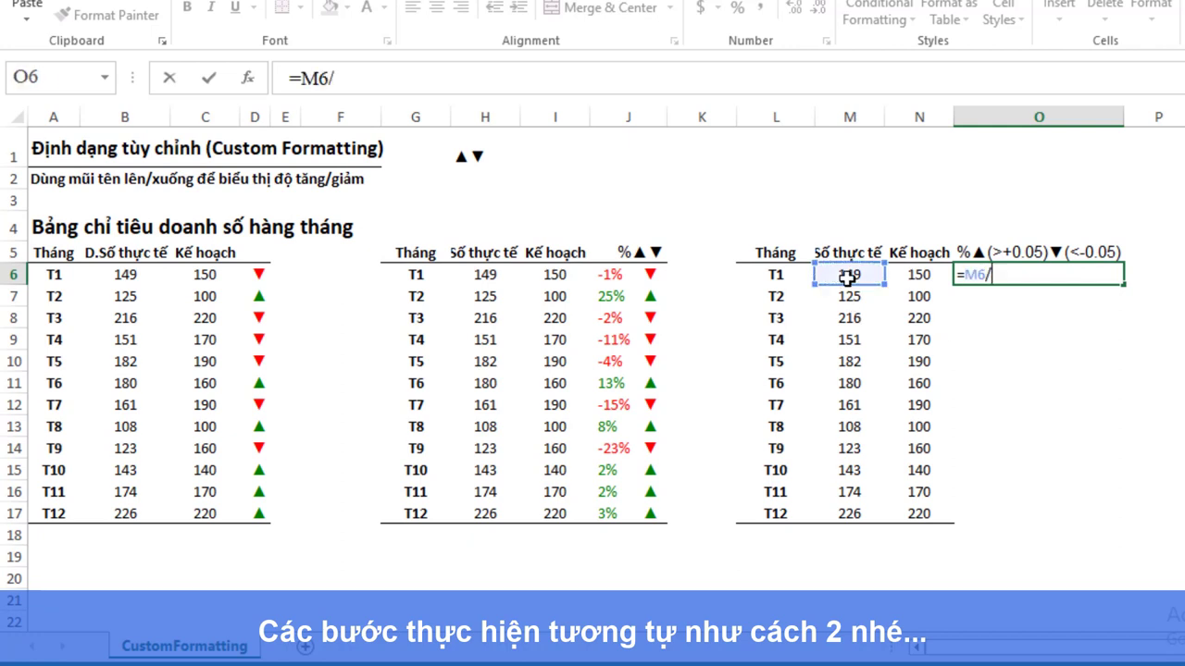
left_click(906, 276)
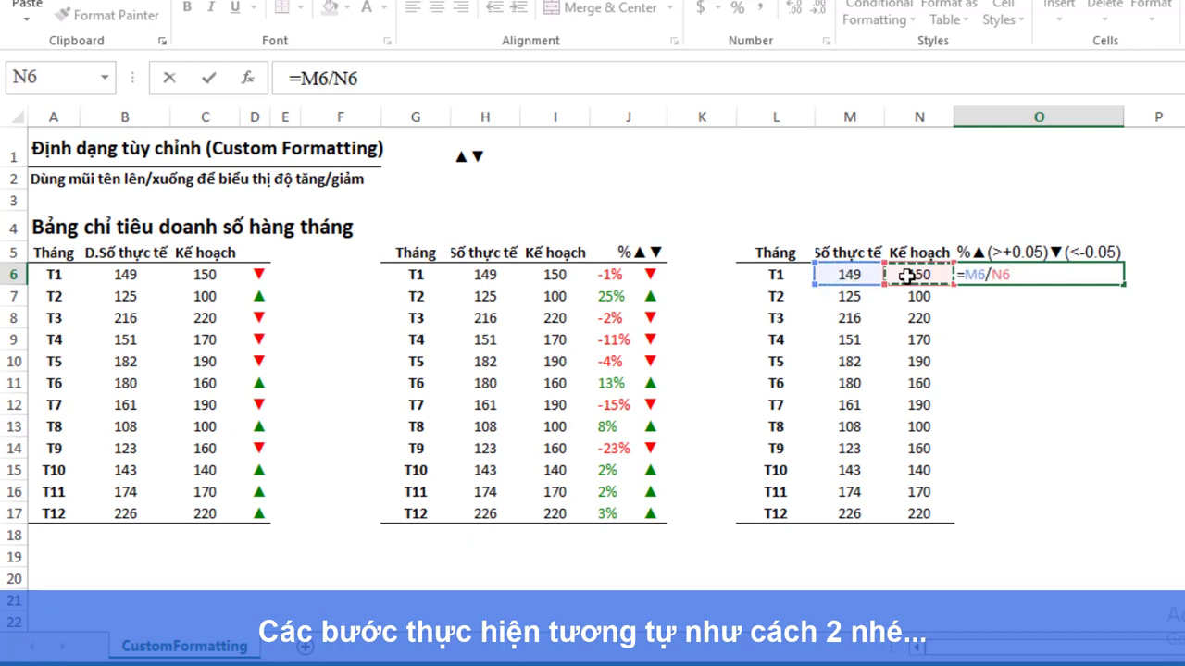
type("-1")
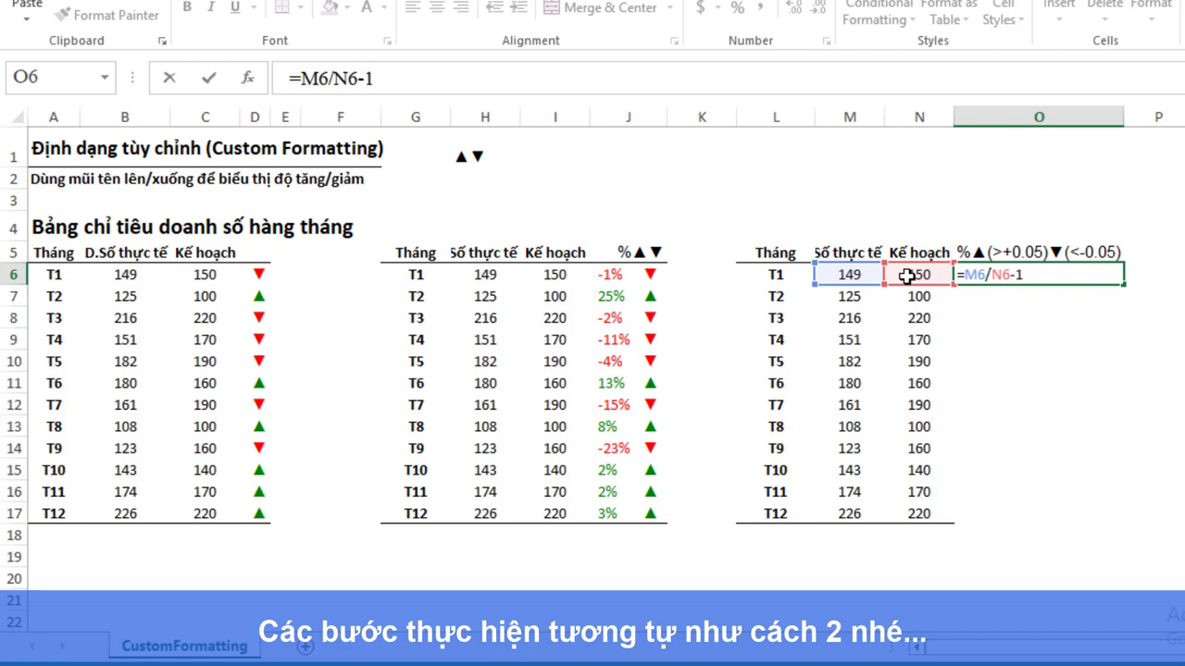
key("Return")
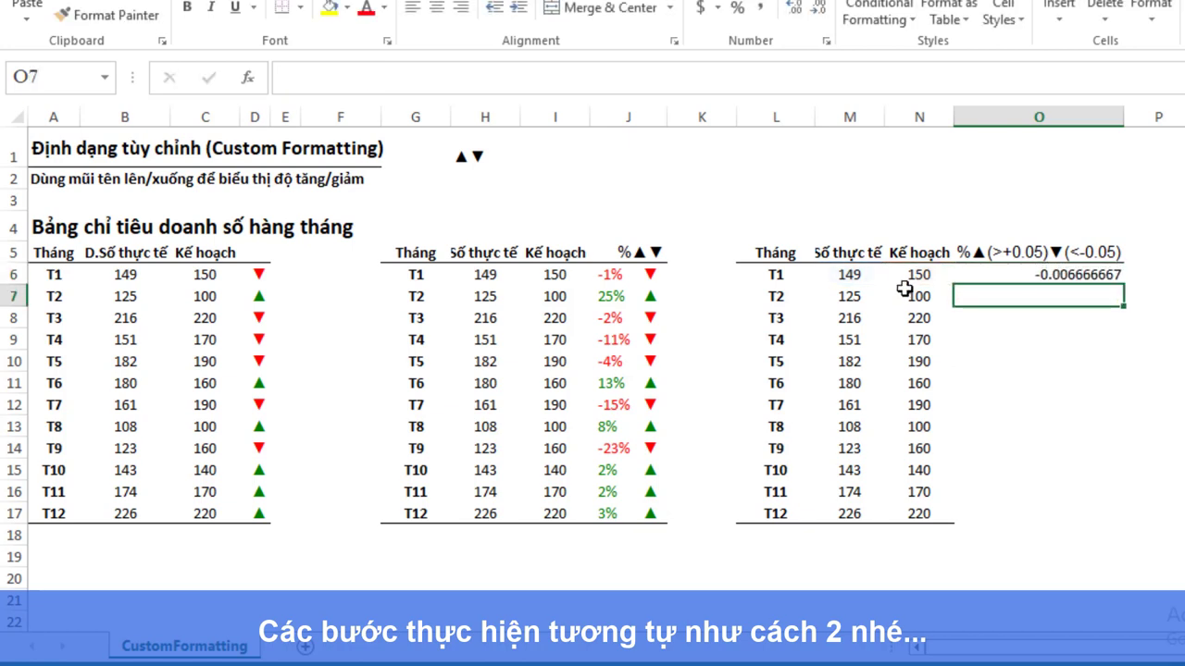
left_click(1045, 276)
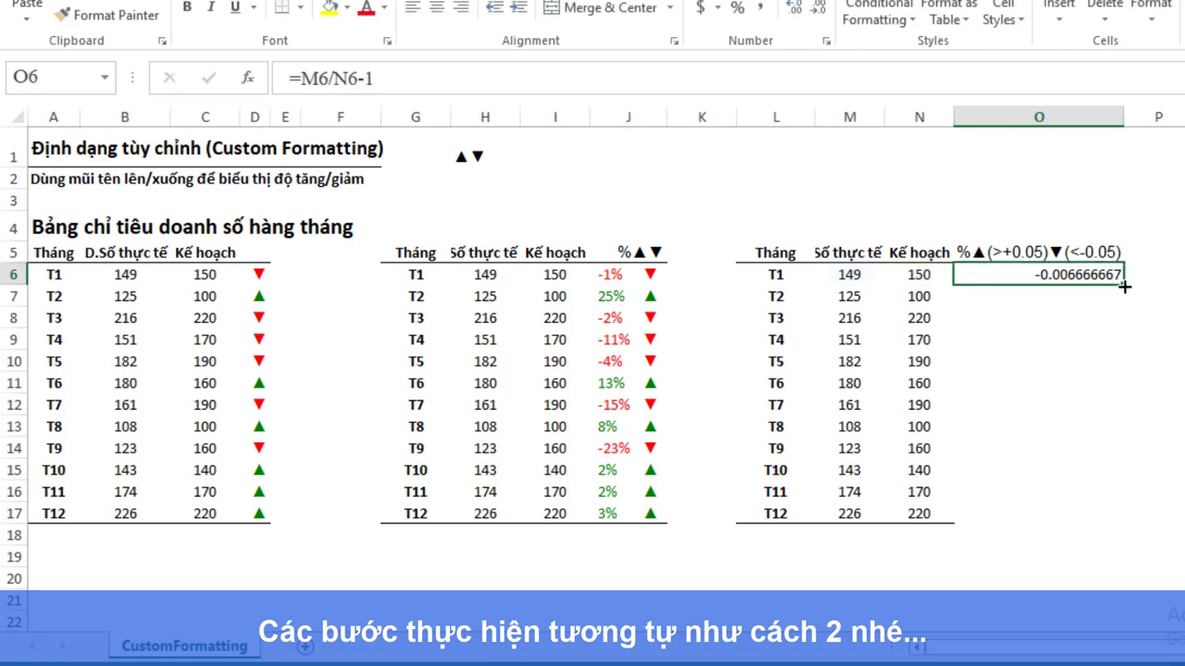
left_click_drag(1122, 287, 1122, 518)
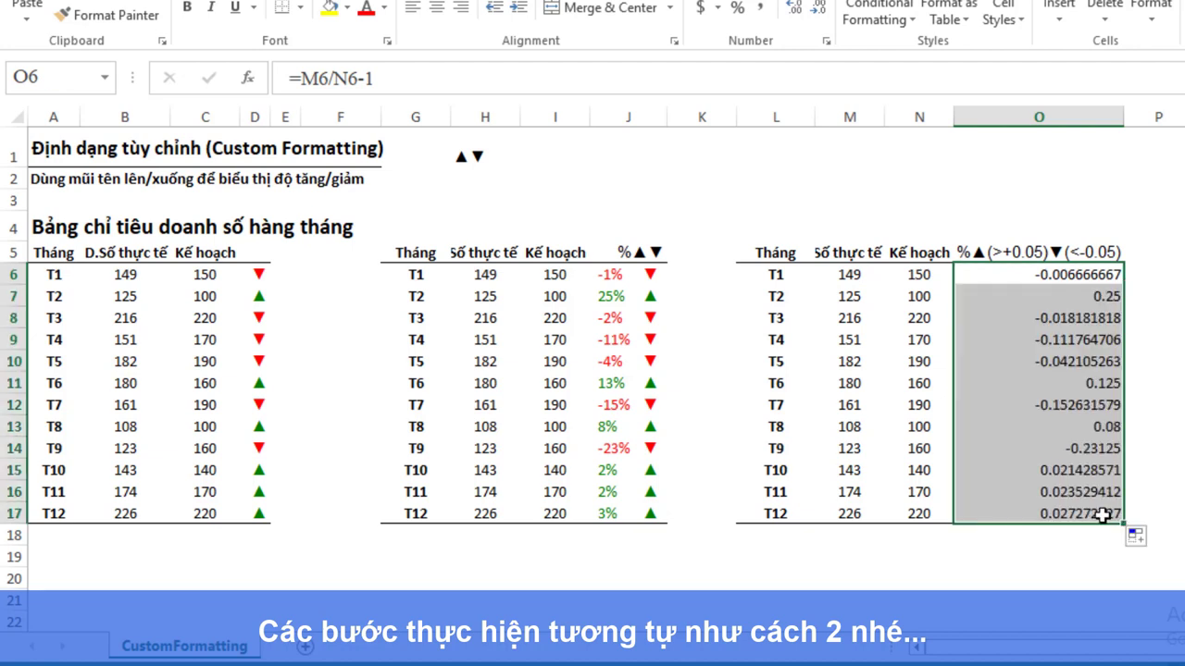
left_click(1099, 515)
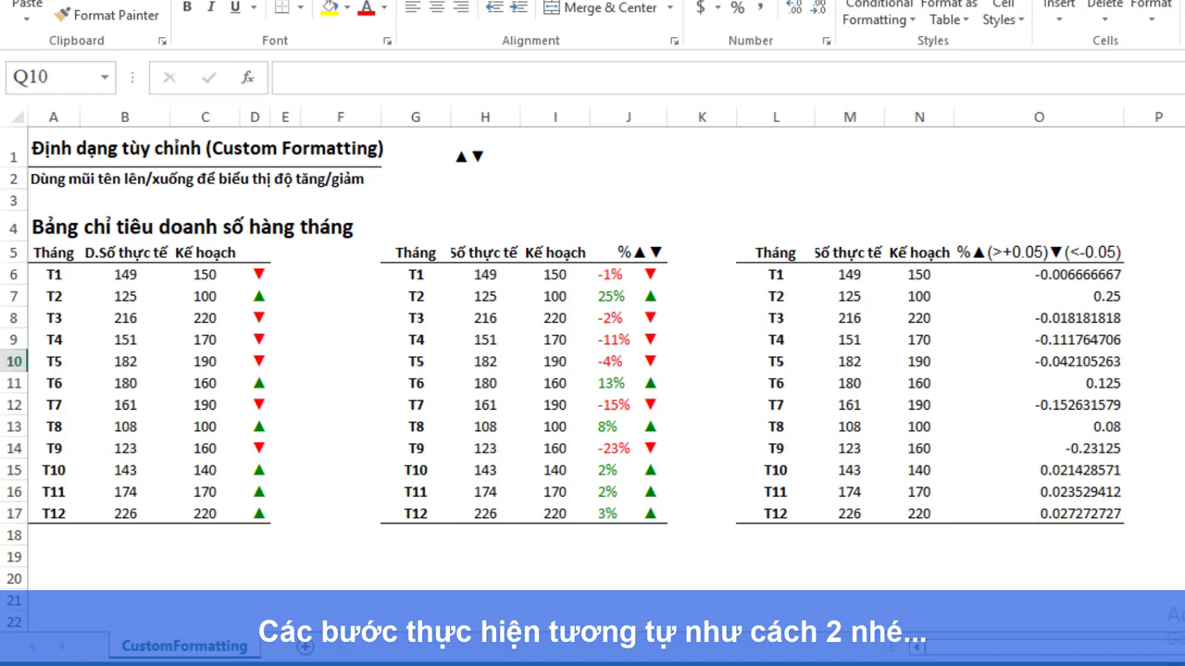
Apply Percent Style to O6:O17 and open Format Cells for those cells
left_click(1064, 278)
left_click_drag(1064, 283, 1064, 509)
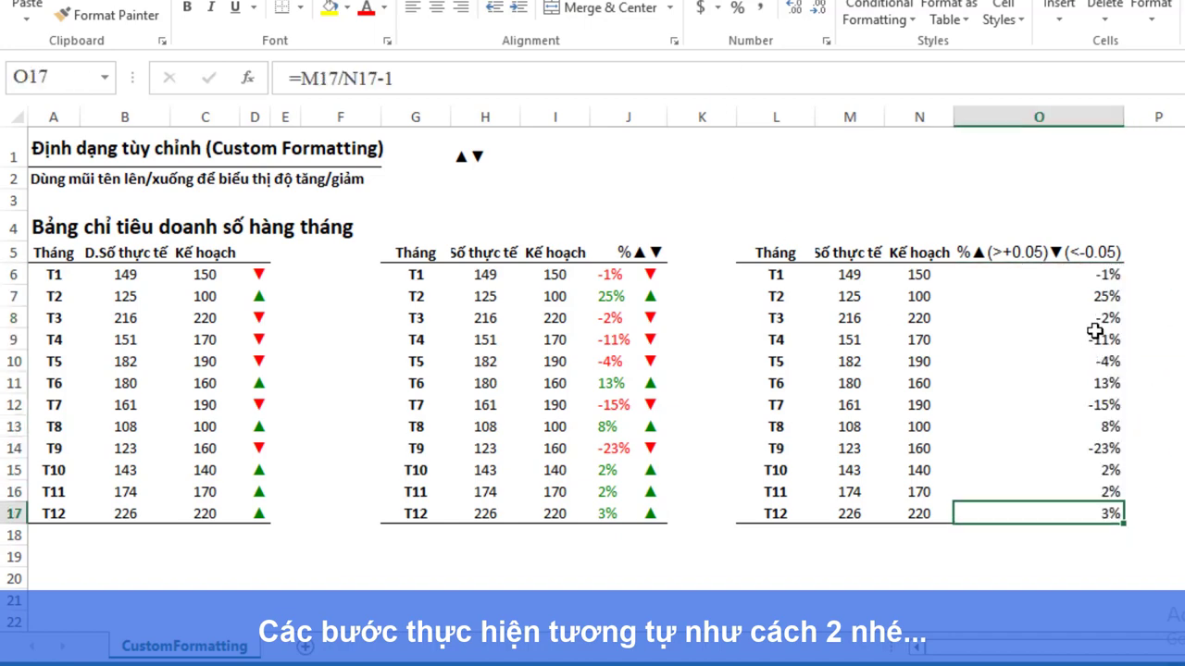
left_click(1097, 280, "shift")
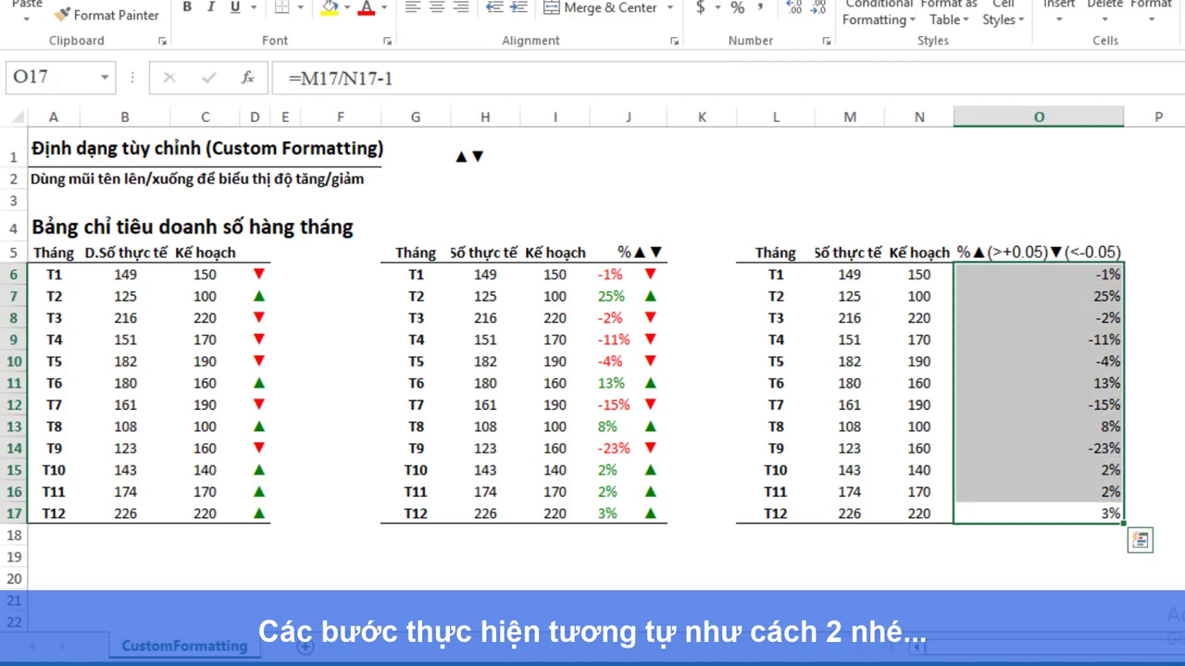
key("ctrl+1")
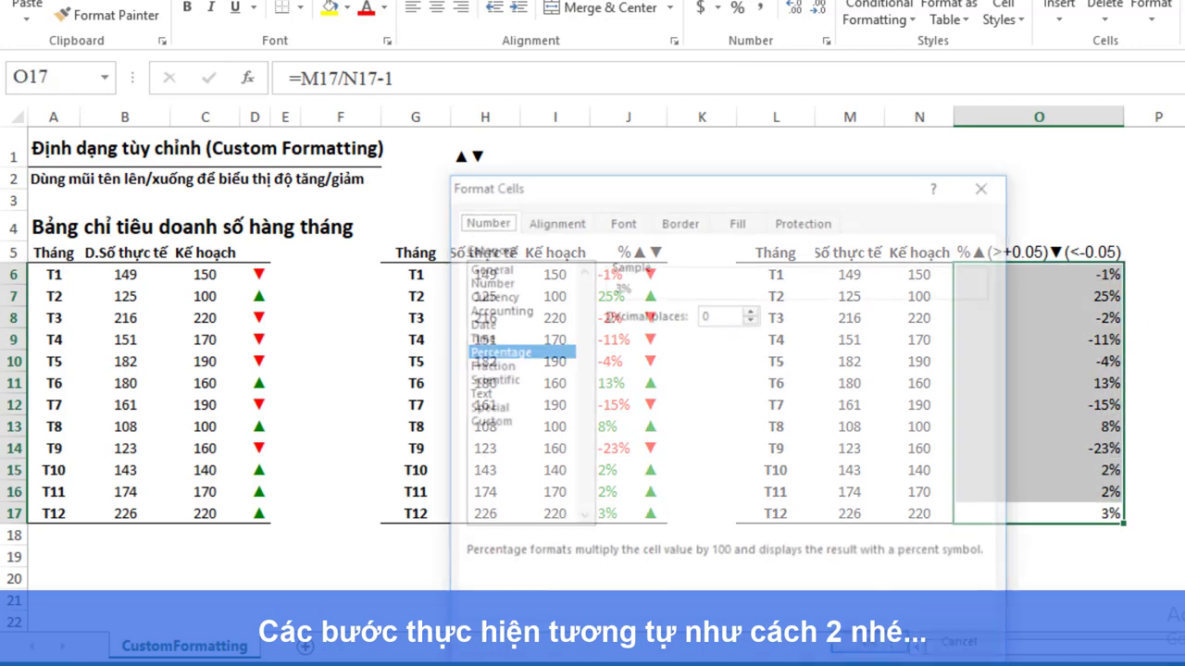
Start a custom format code with [Color10][>0.05]"▲" for changes above 5%
left_click(487, 423)
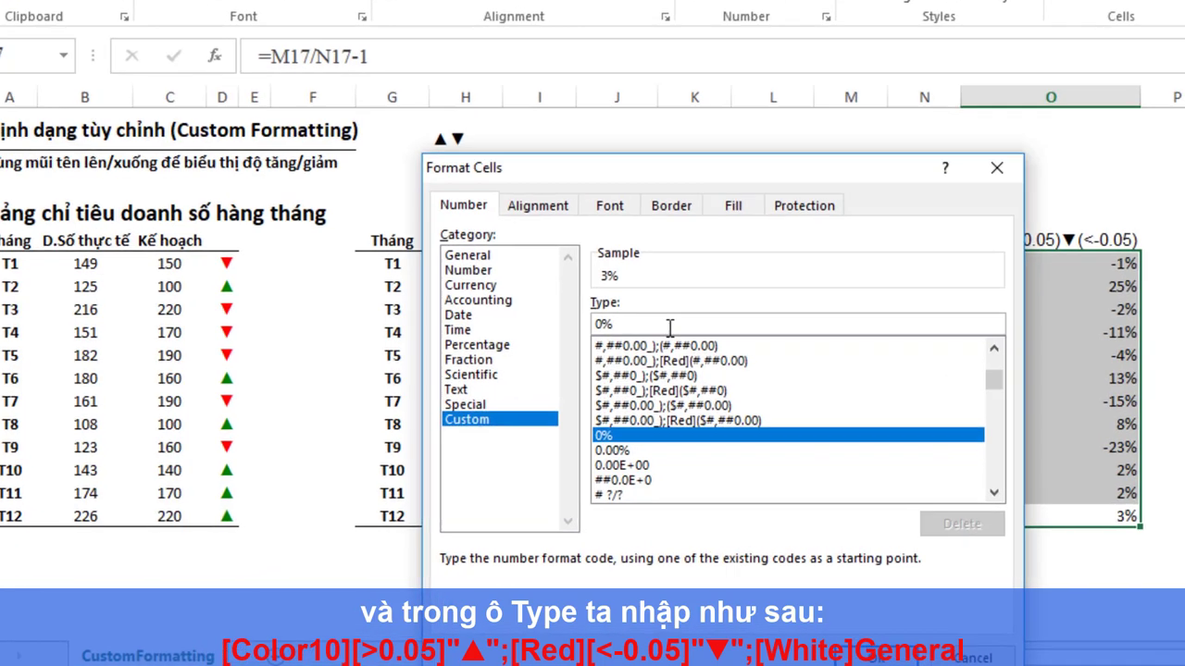
type("[Co")
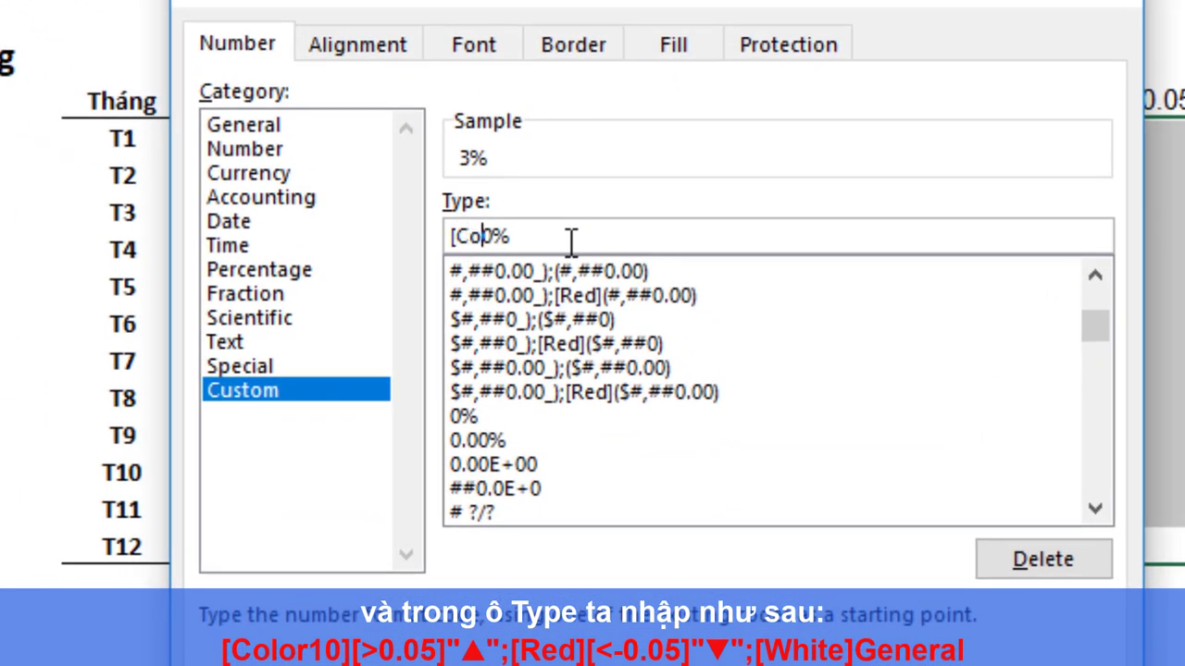
type("lor")
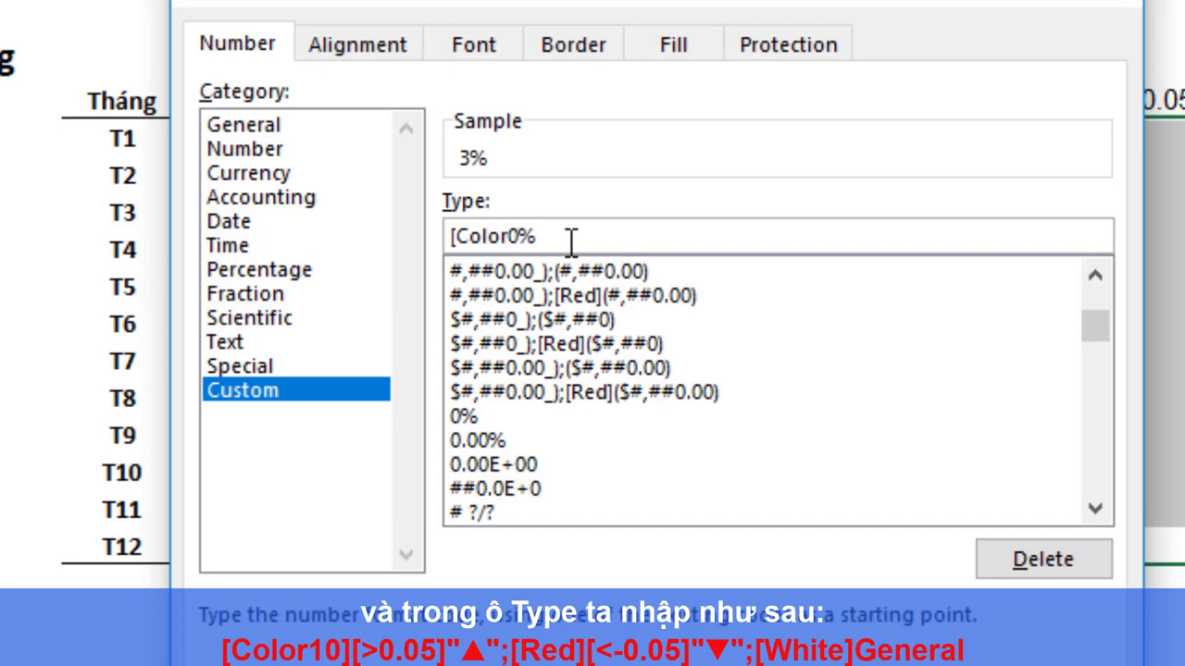
type("10]")
type("[")
type(">")
left_click(593, 243, "shift")
type("0.05")
type("]")
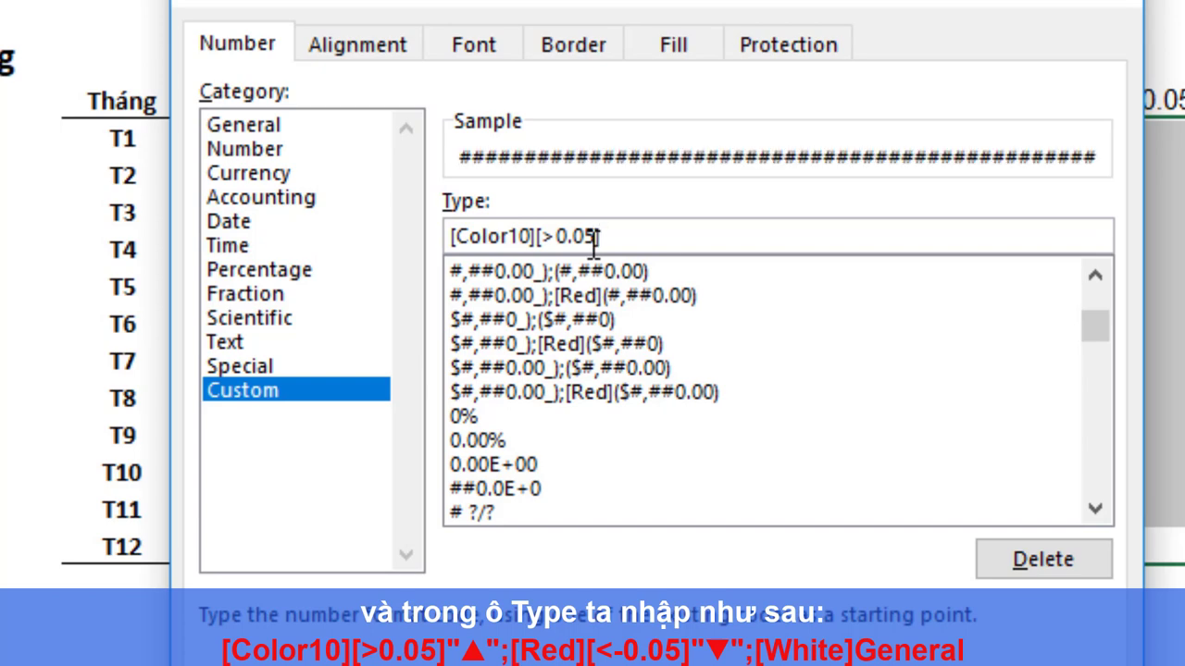
type("\"")
type("▲▼")
key("BackSpace")
type("@")
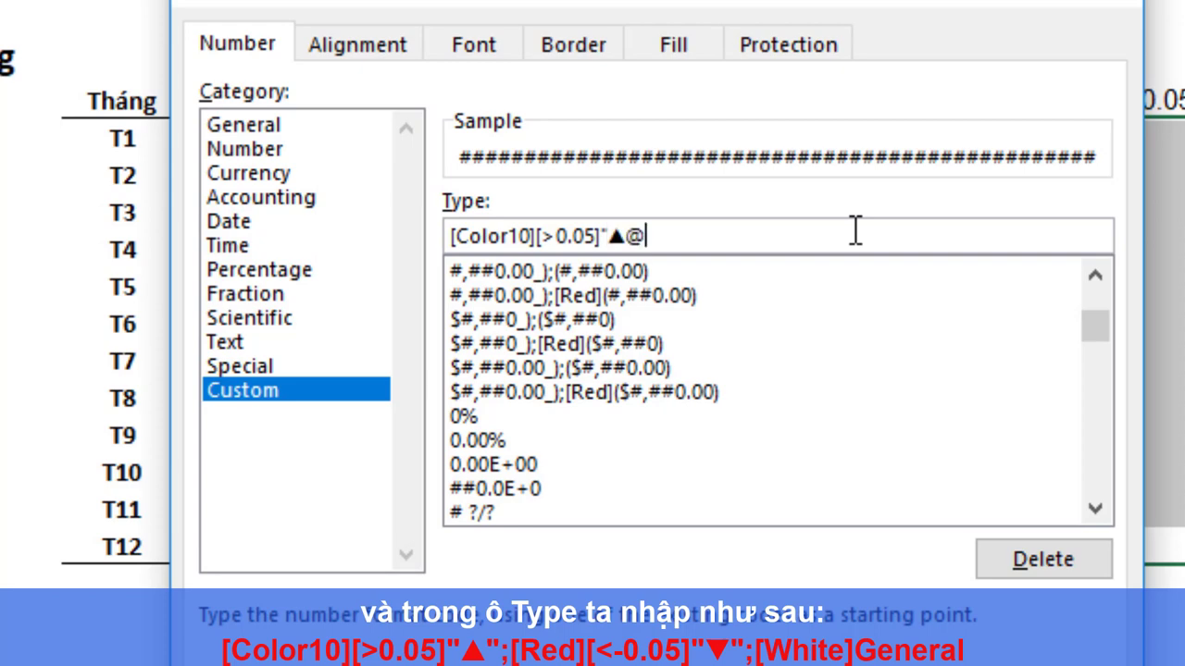
key("BackSpace")
type("\"")
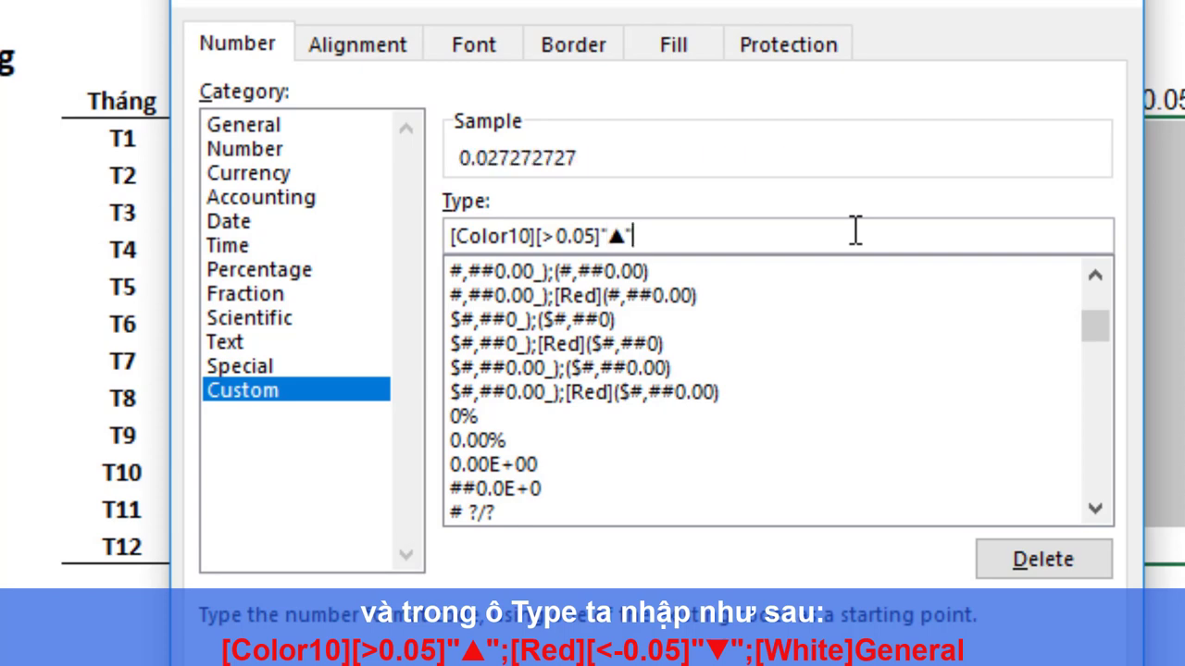
type(";")
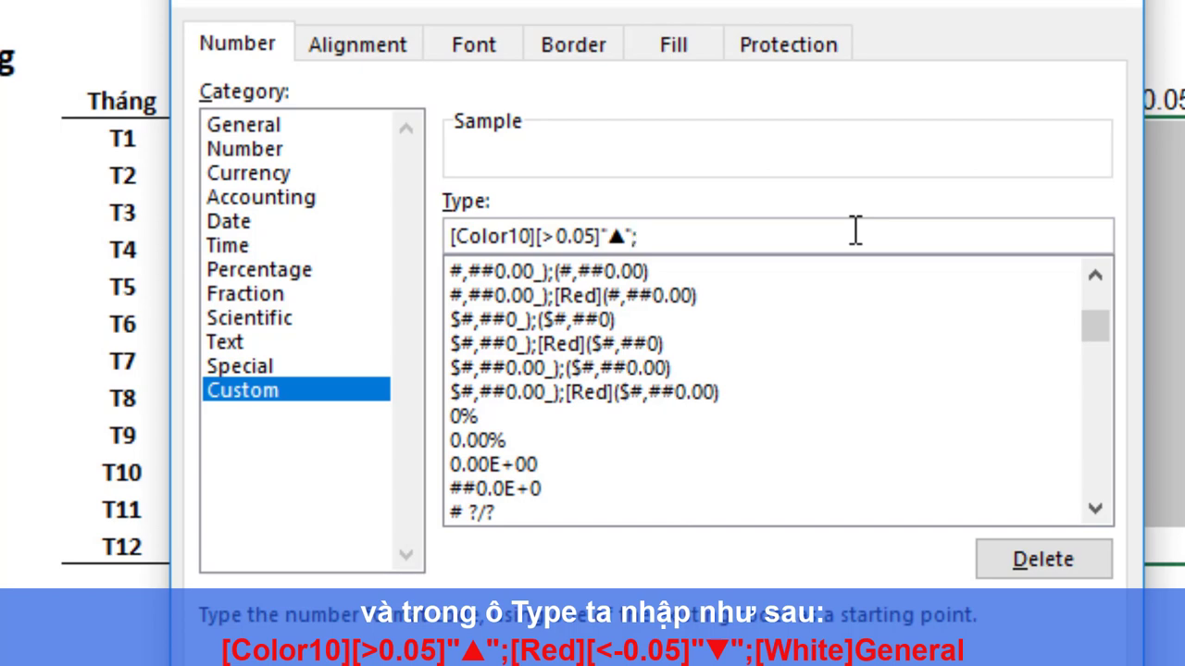
type("σ")
key("BackSpace")
type("(")
key("BackSpace")
type("σ")
key("BackSpace")
Complete the code with [Red][<-0.05]"▼";[White]General and apply it
type("[R")
type("ed]")
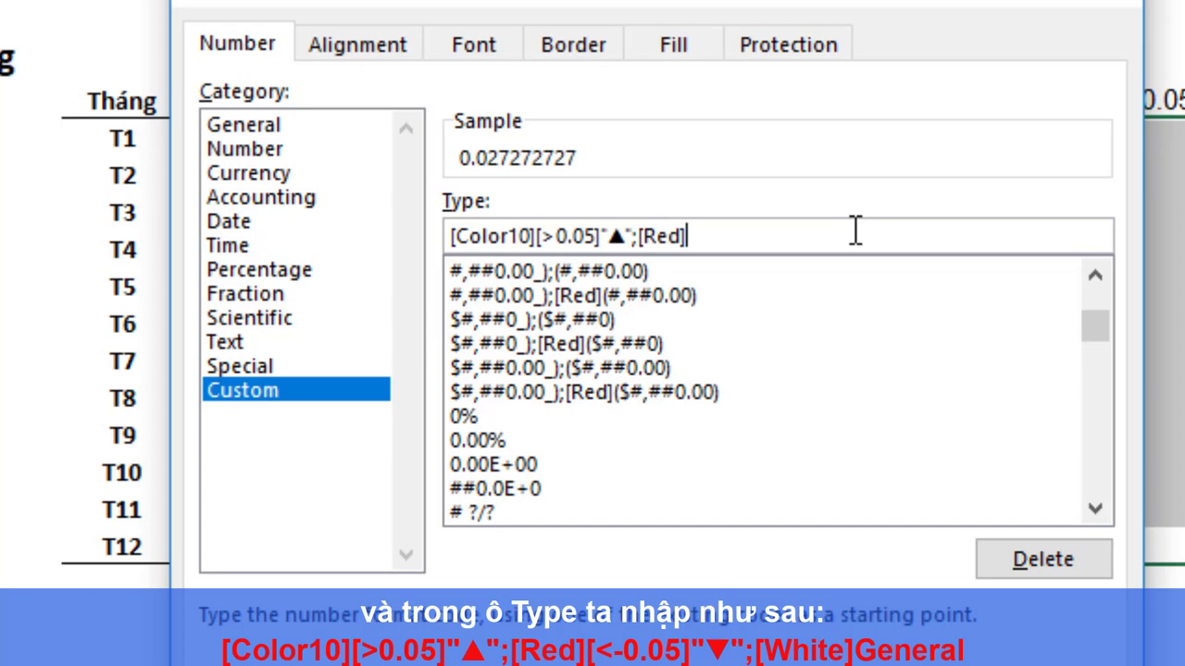
type("ơ")
key("BackSpace")
type("ơ")
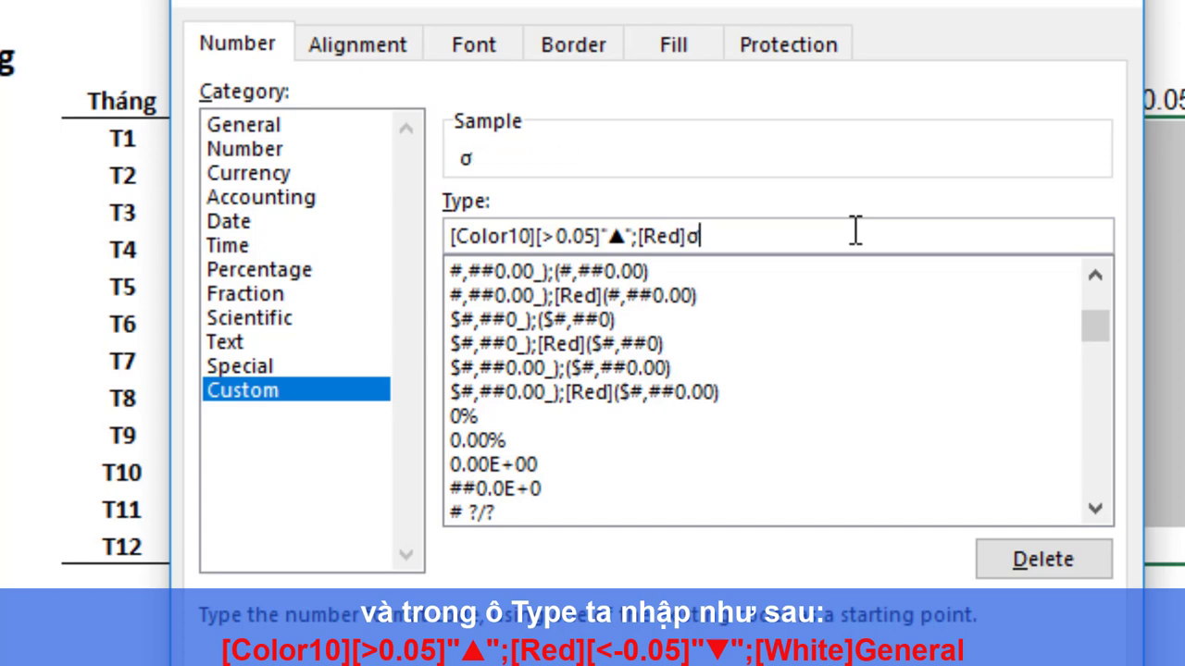
type("[")
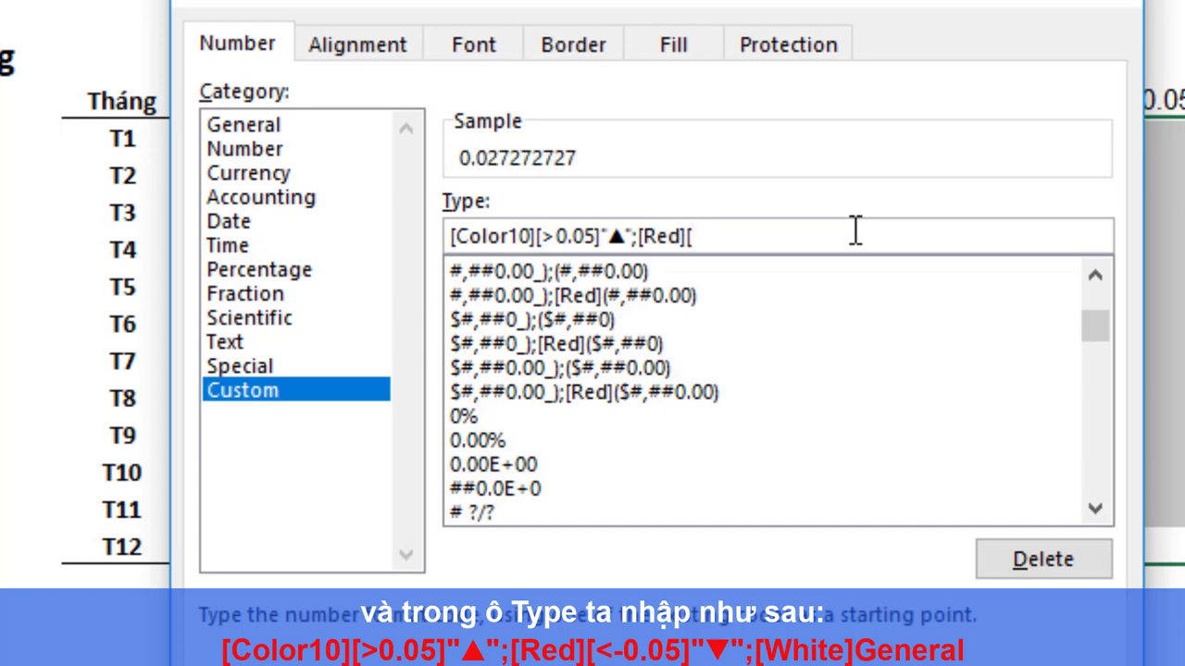
type("<-")
type("0.05")
type("]")
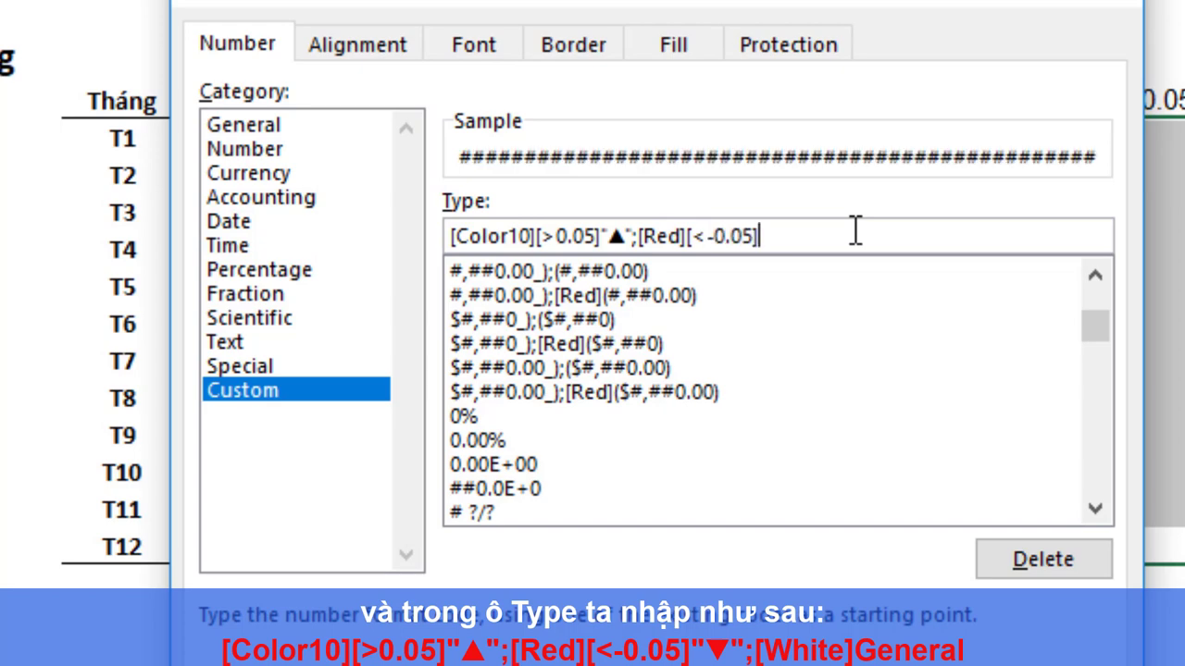
type("\"")
type("▲▼")
left_click(783, 237)
key("BackSpace")
left_click(818, 234)
type("\"▼")
type(";")
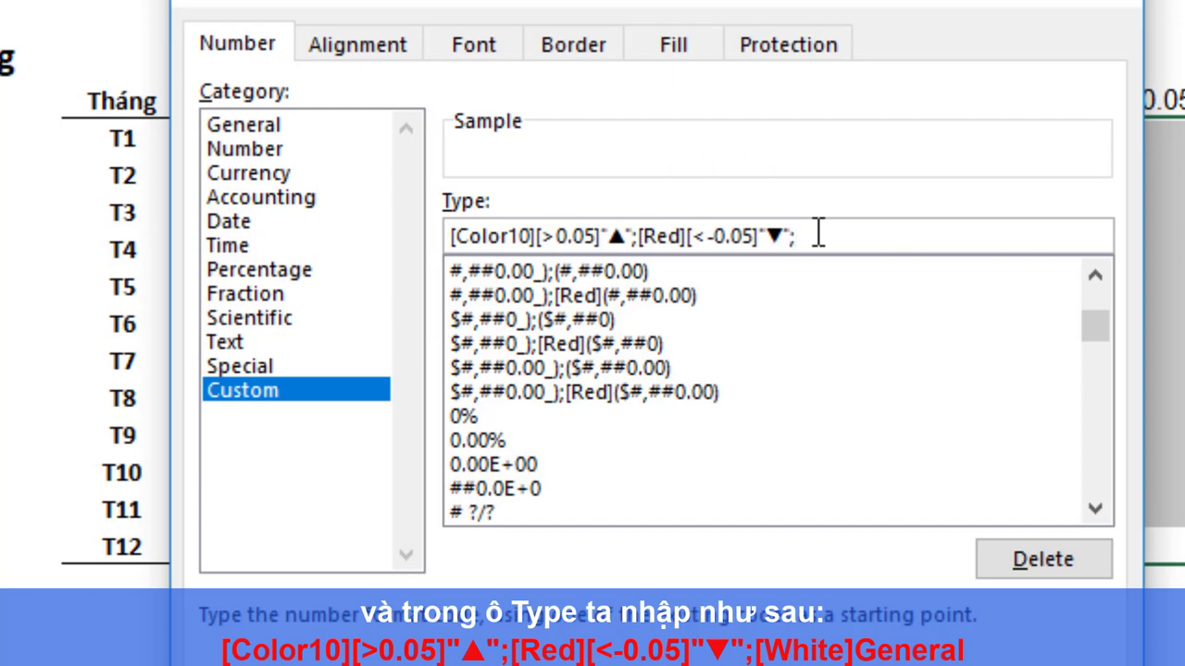
type("[")
type("W")
type("h")
type("ite")
type("]")
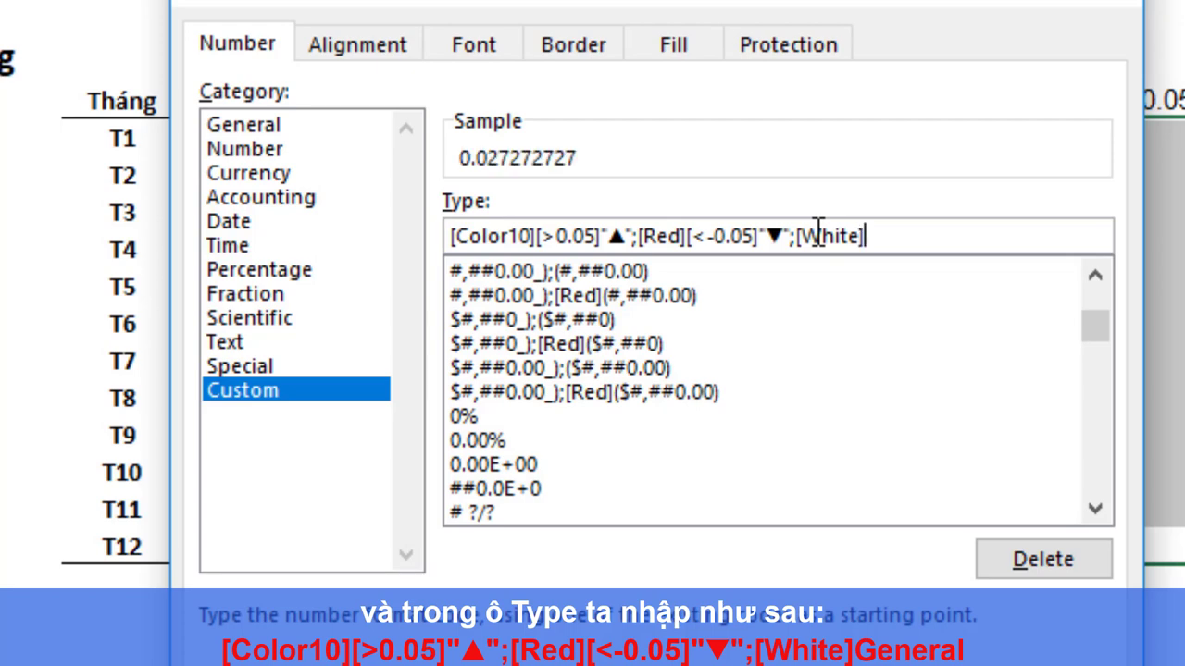
type("G")
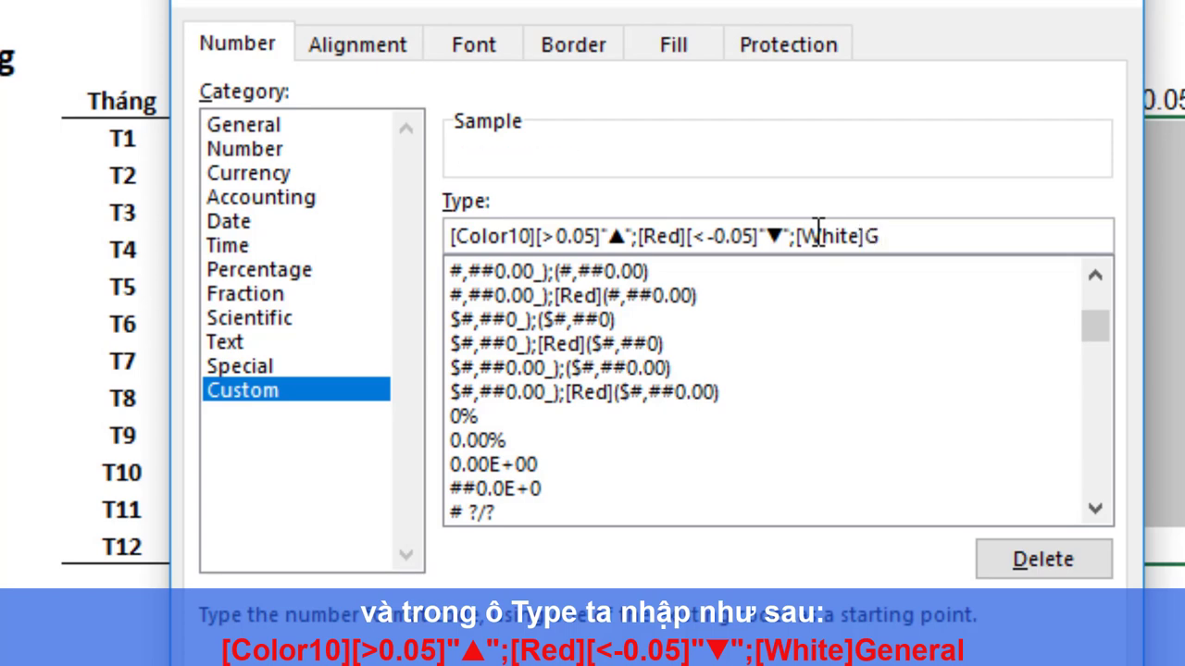
type("e")
type("nera")
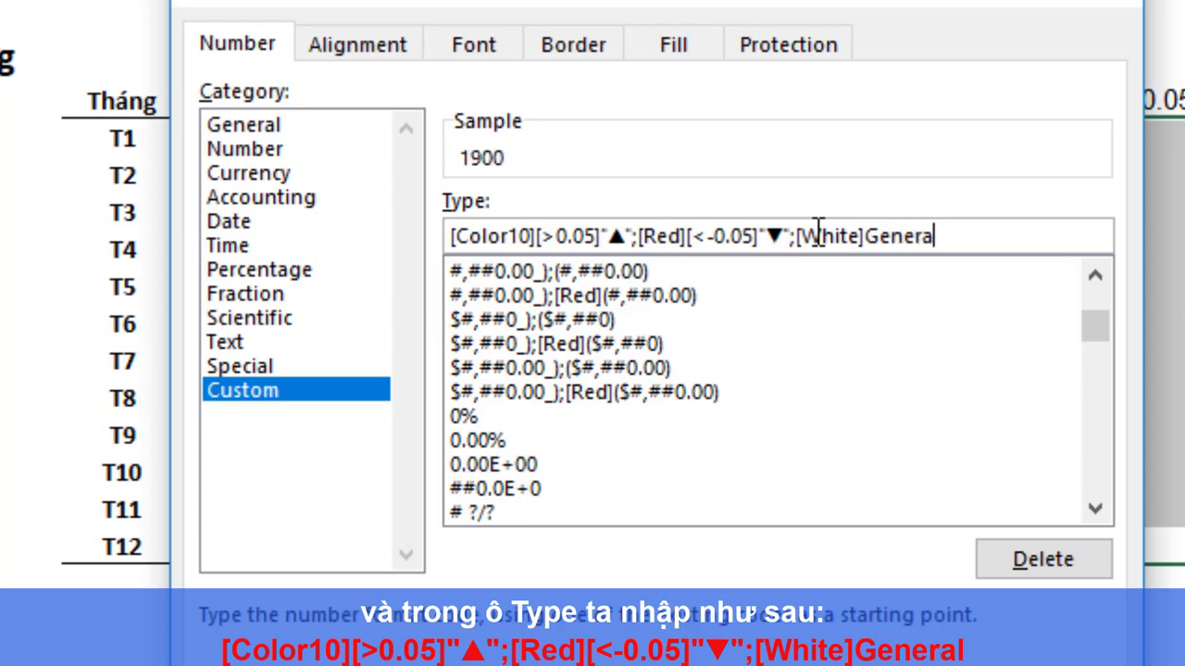
type("l")
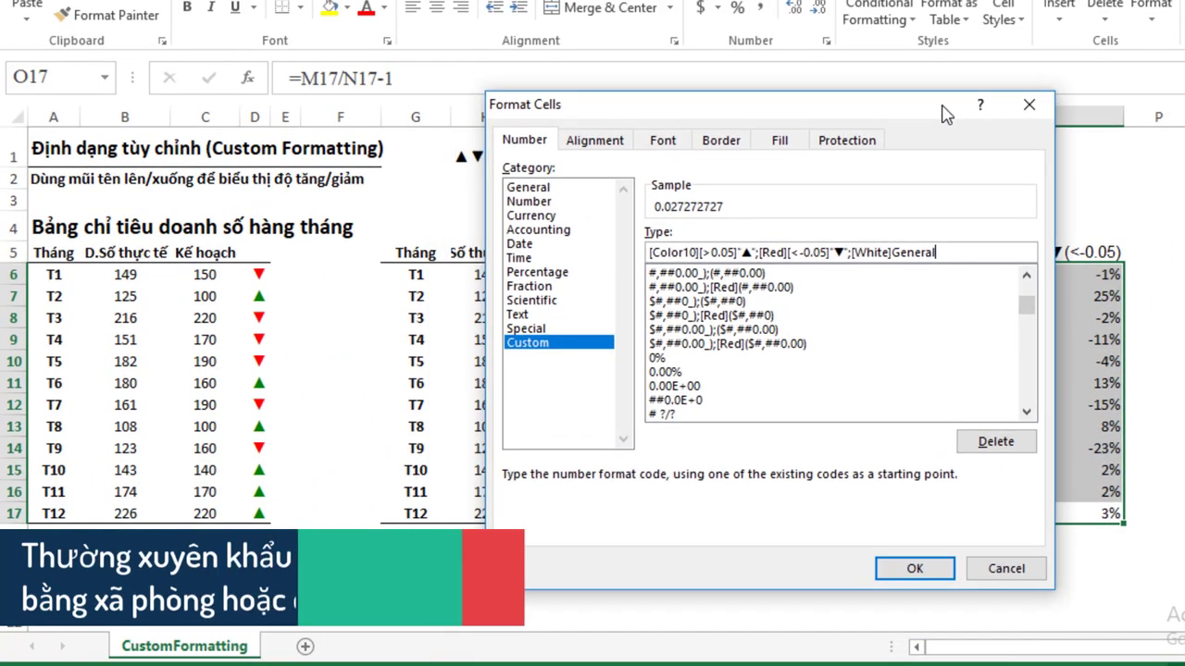
left_click(911, 566)
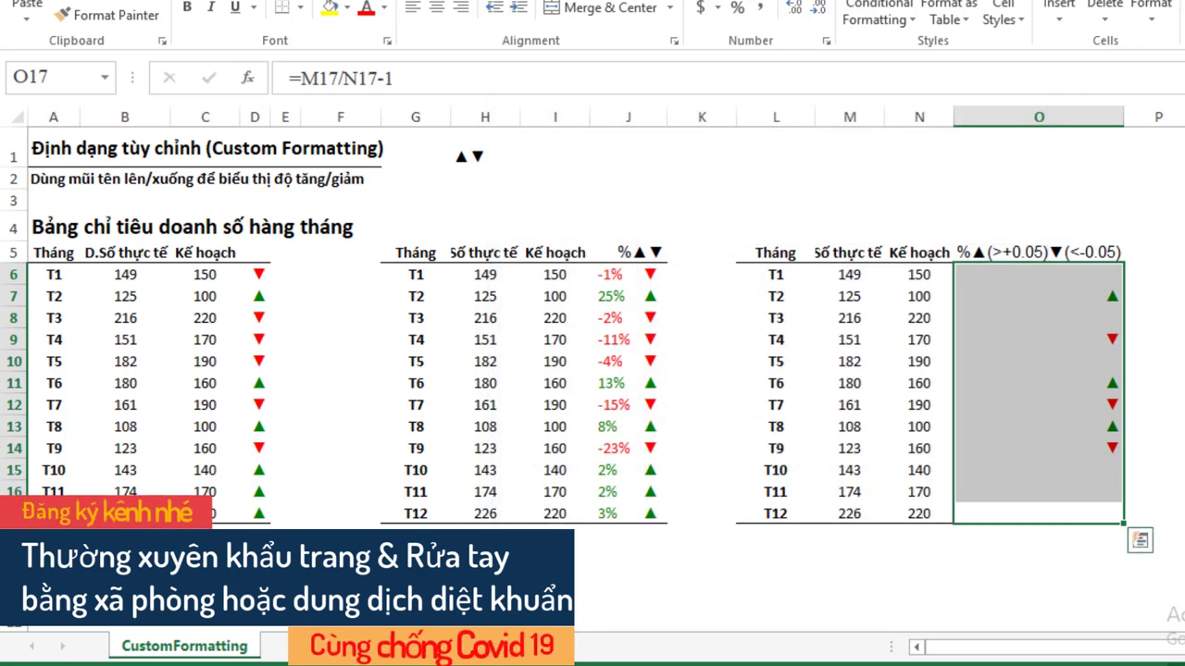
Shorten the third table's O5 header to just %
left_click(1180, 317)
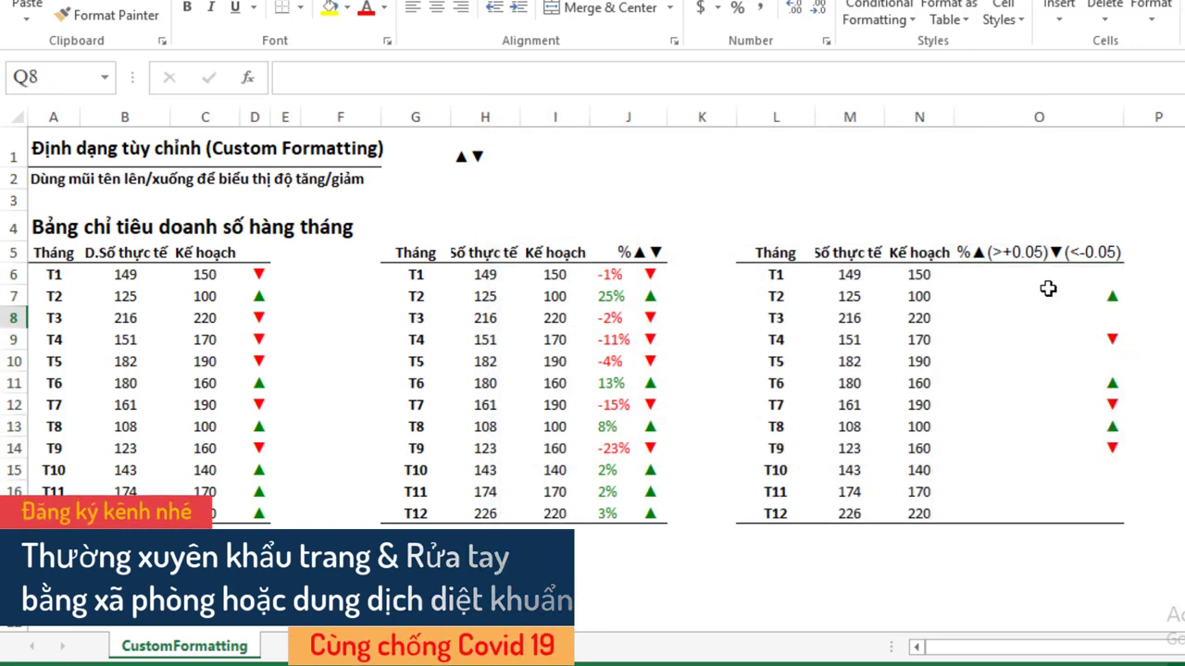
left_click(981, 252)
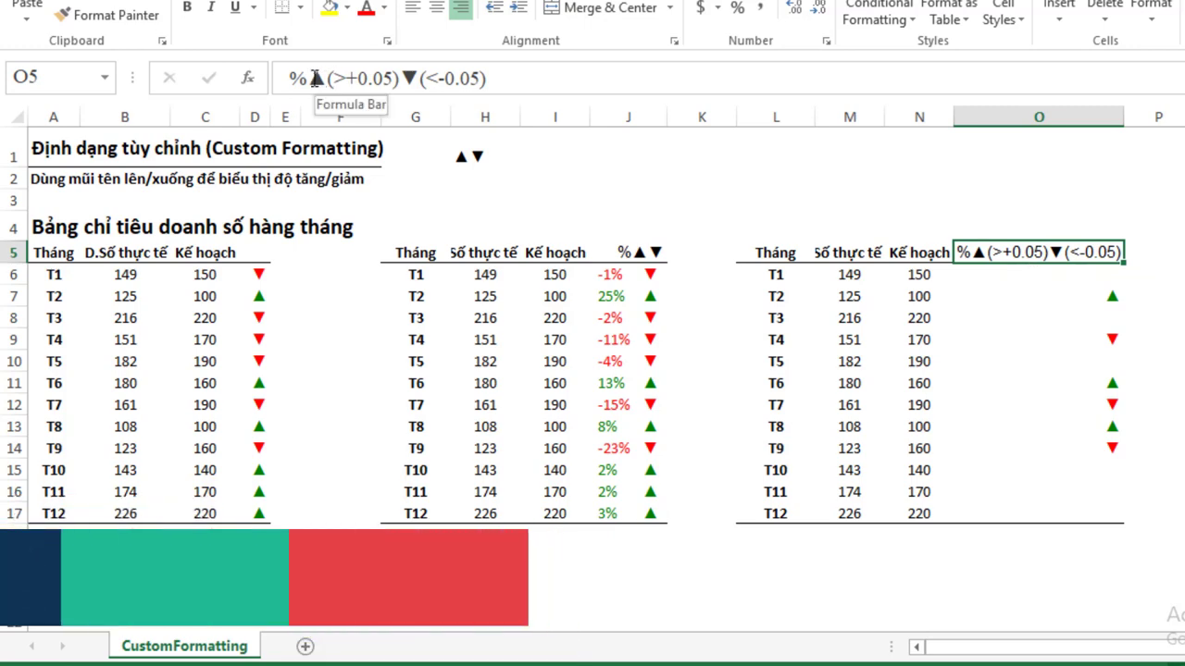
left_click_drag(310, 77, 497, 80)
key("ctrl+c")
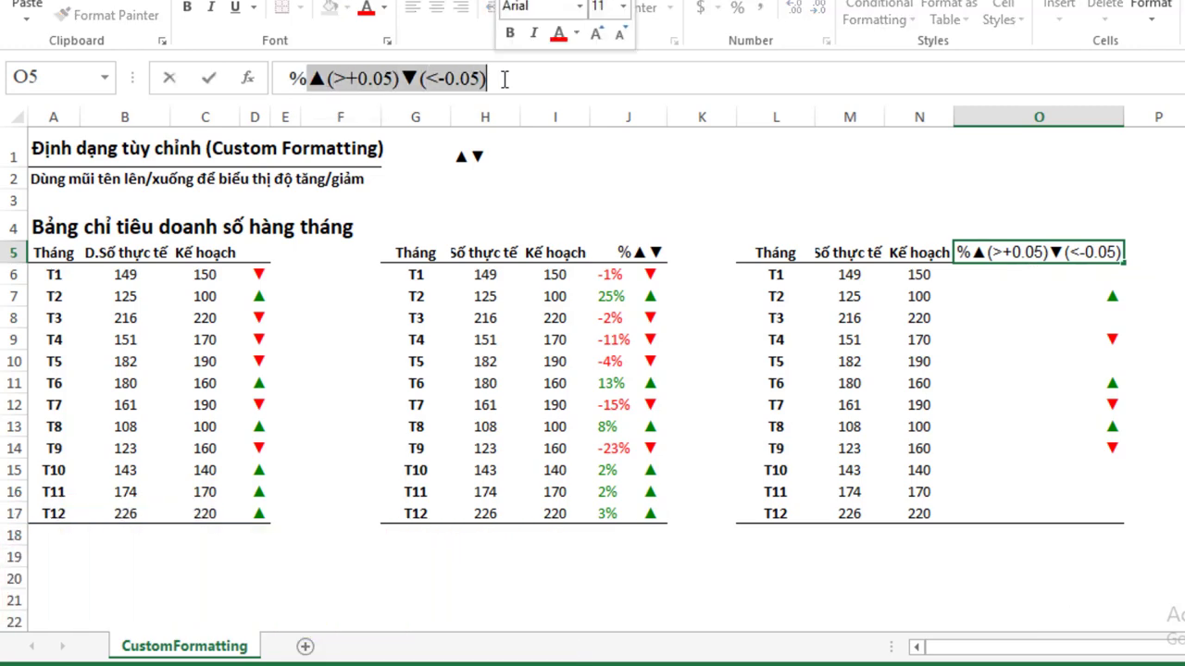
key("BackSpace")
key("Return")
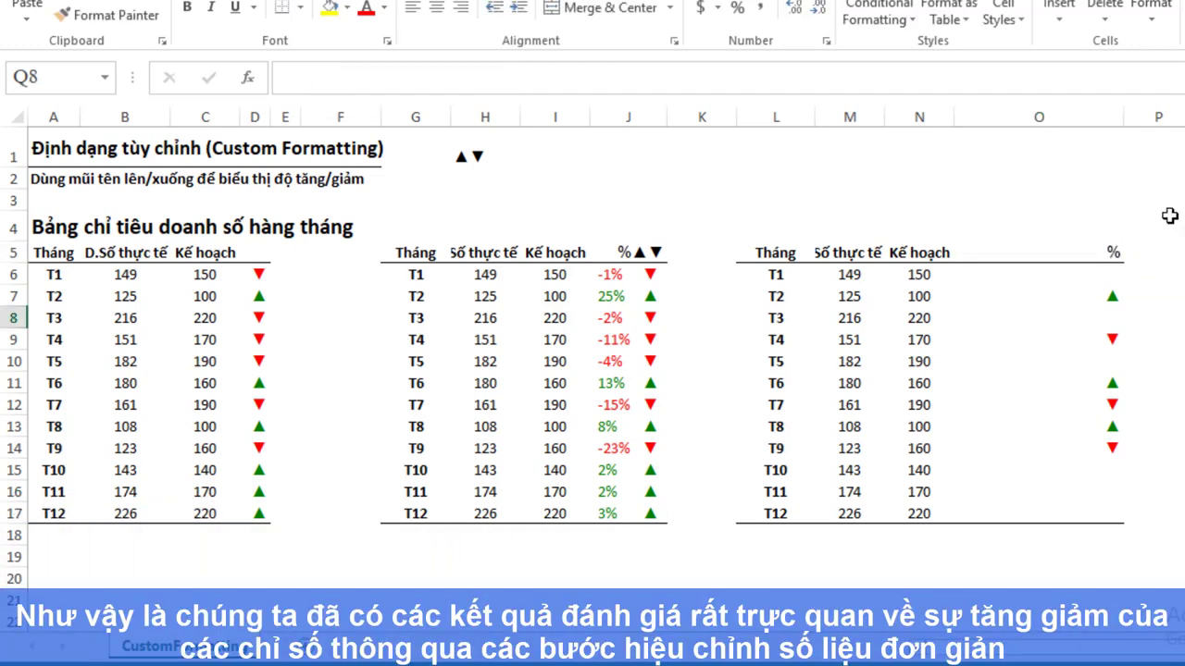
Narrow column O and paste the ▲(>+0.05) ▼(<-0.05) legend into P5
left_click_drag(1125, 119, 985, 117)
left_click(1015, 143)
left_click(1046, 250)
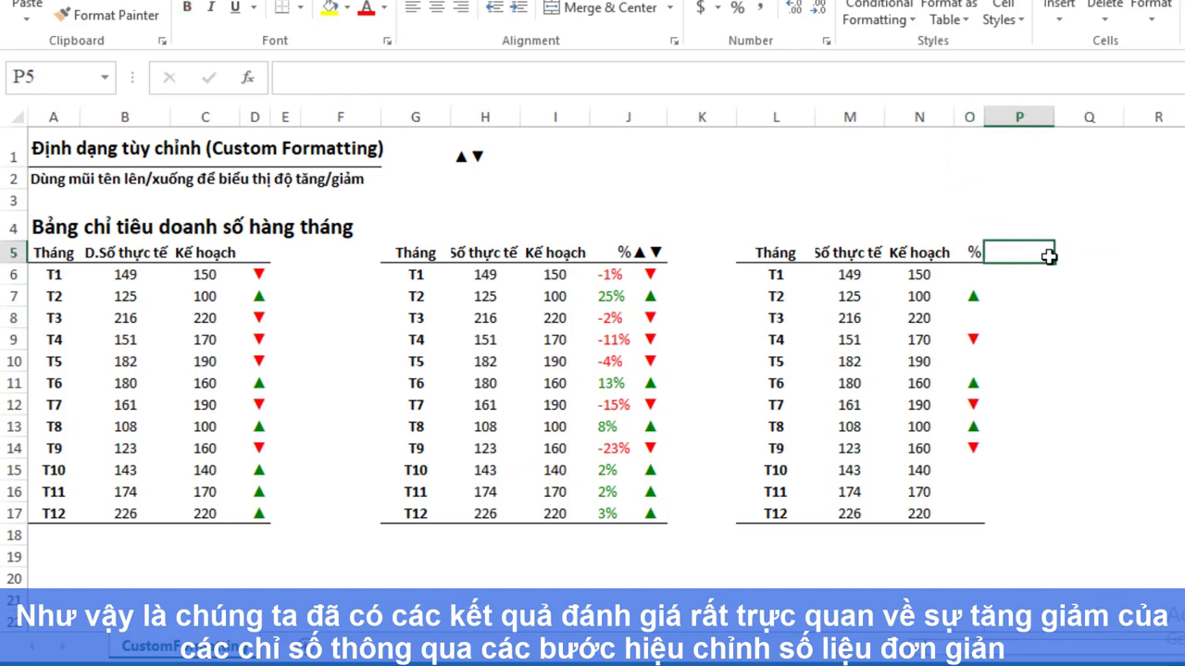
key("ctrl+v")
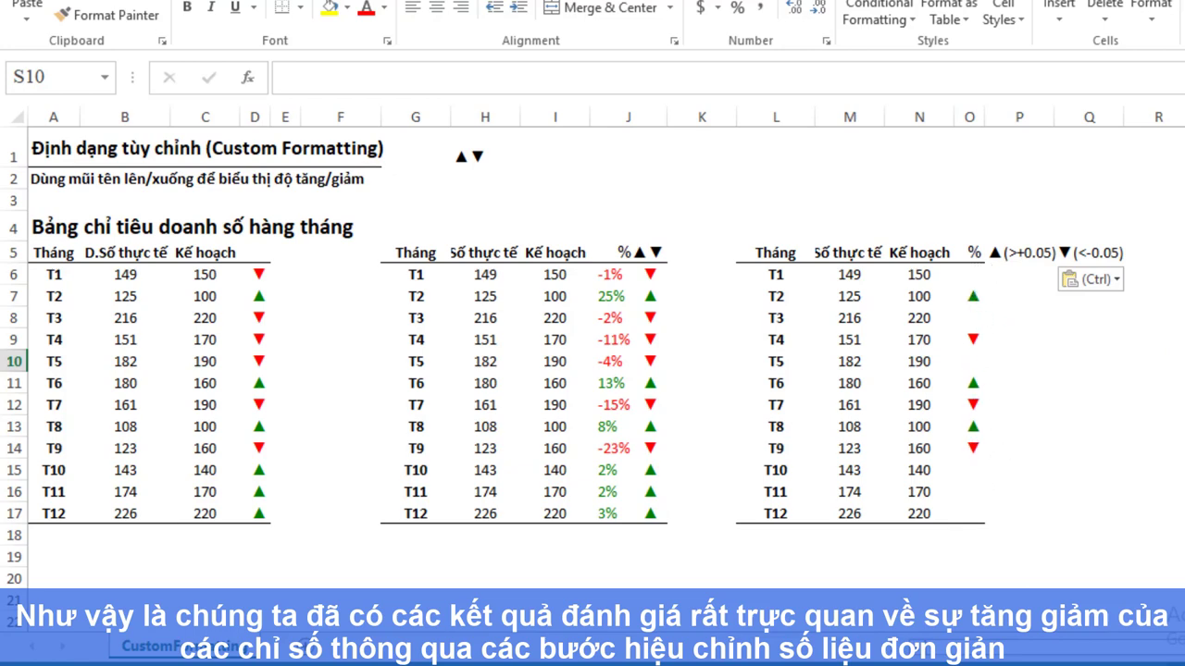
key("Right")
Set the third table's T1 actual sales to 170 and T12 to 250, after trying 225 and 230
left_click(849, 278)
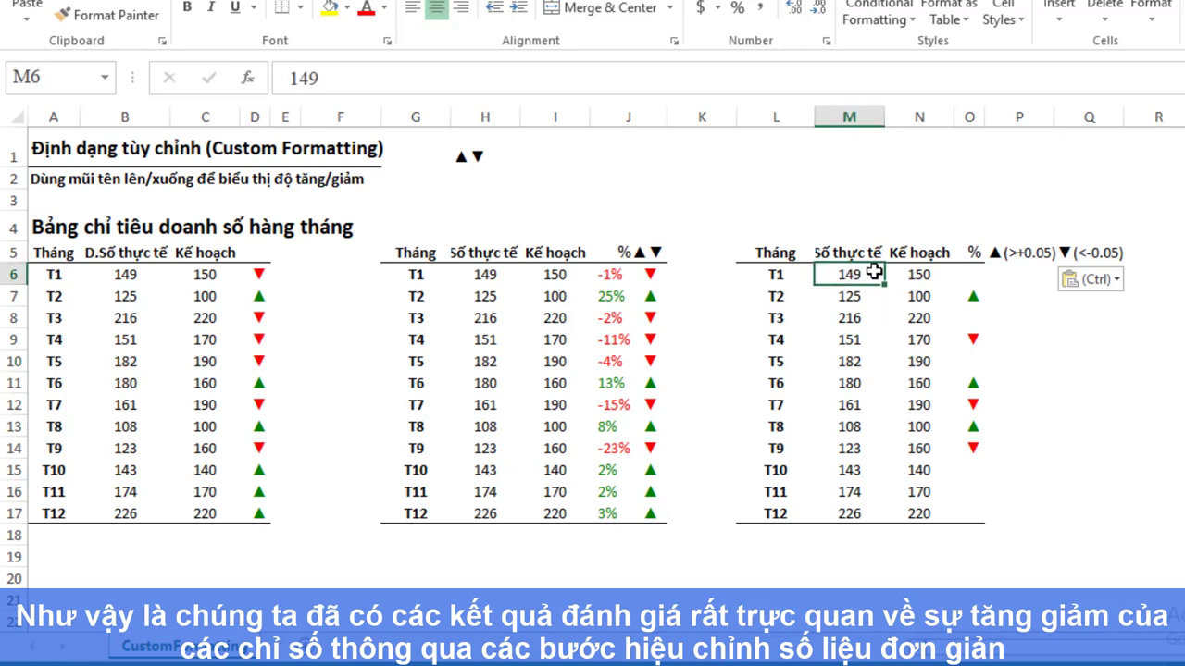
type("170")
key("Return")
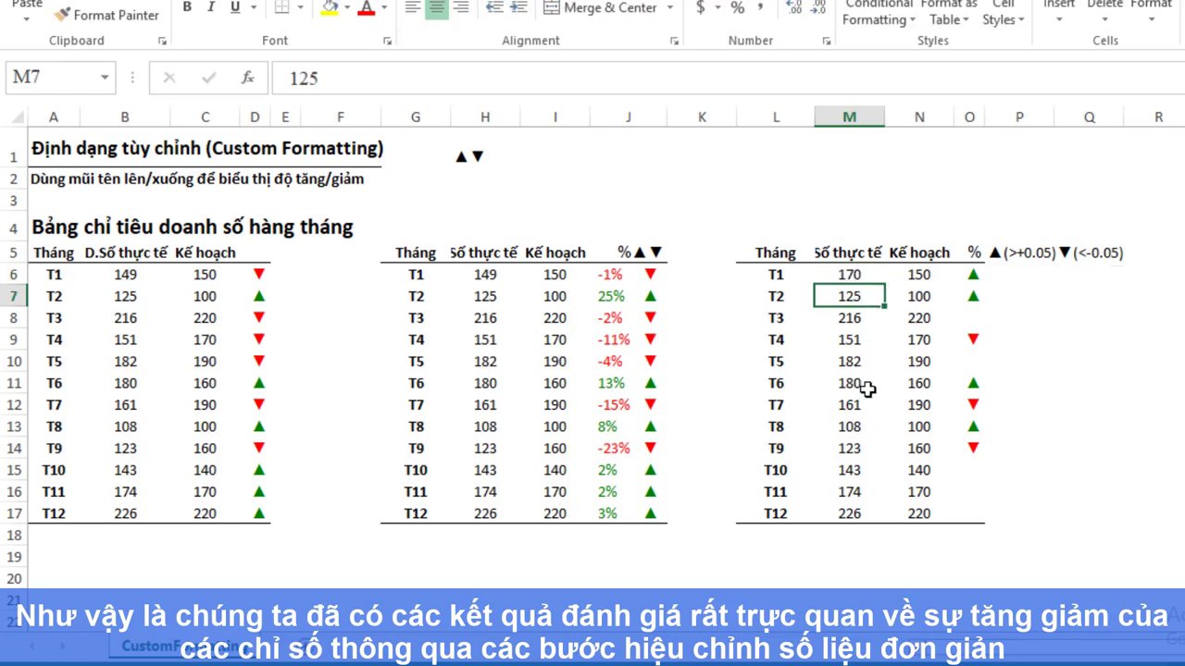
left_click(847, 514)
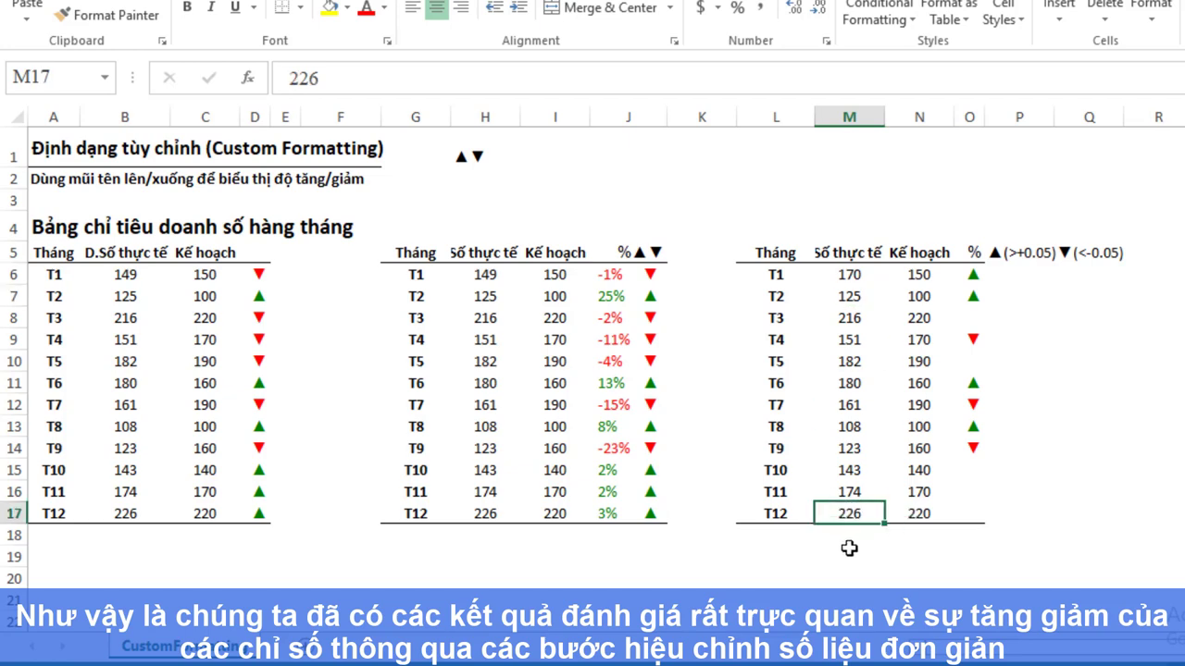
type("225")
key("Return")
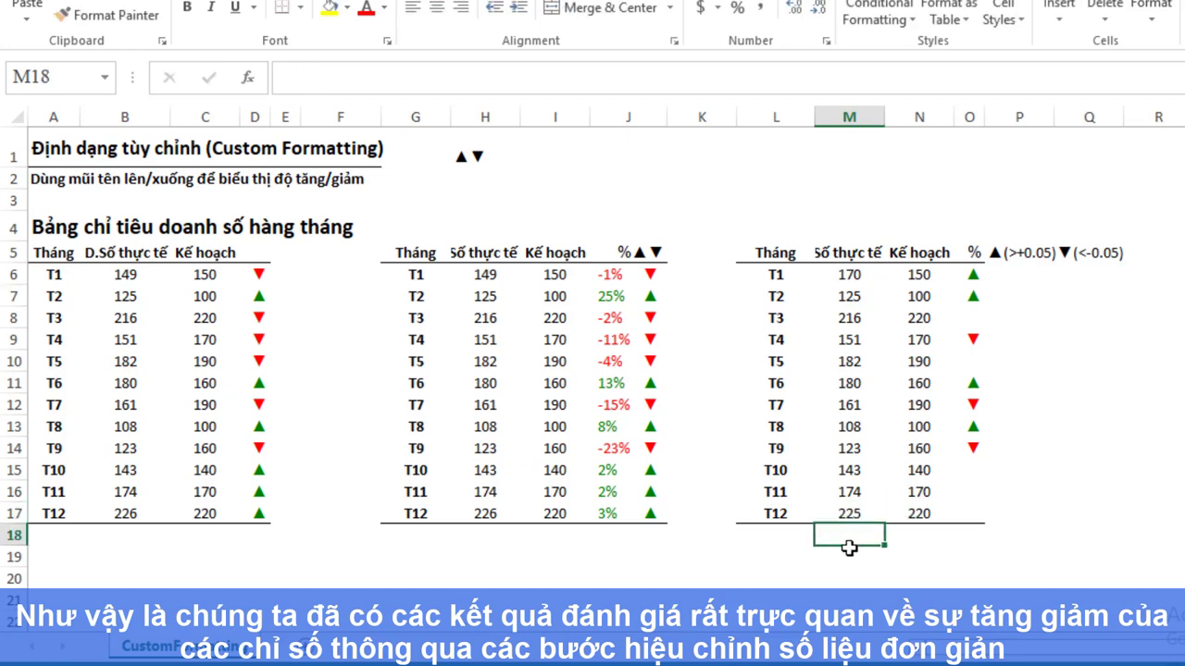
left_click(849, 512)
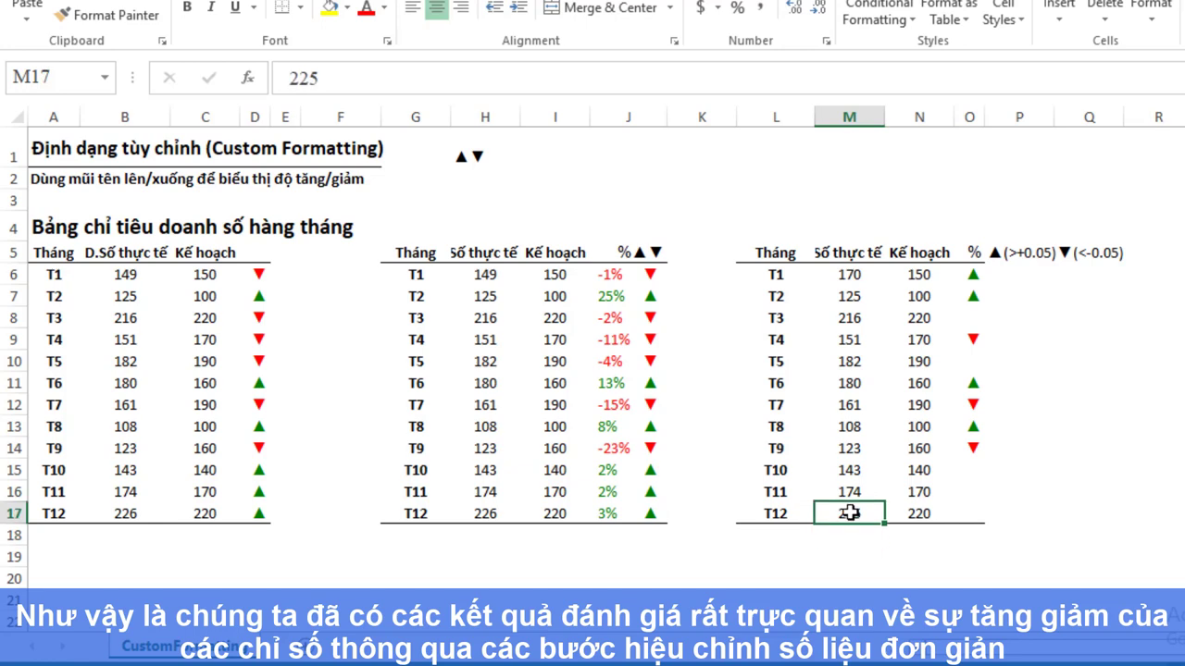
type("230")
key("Return")
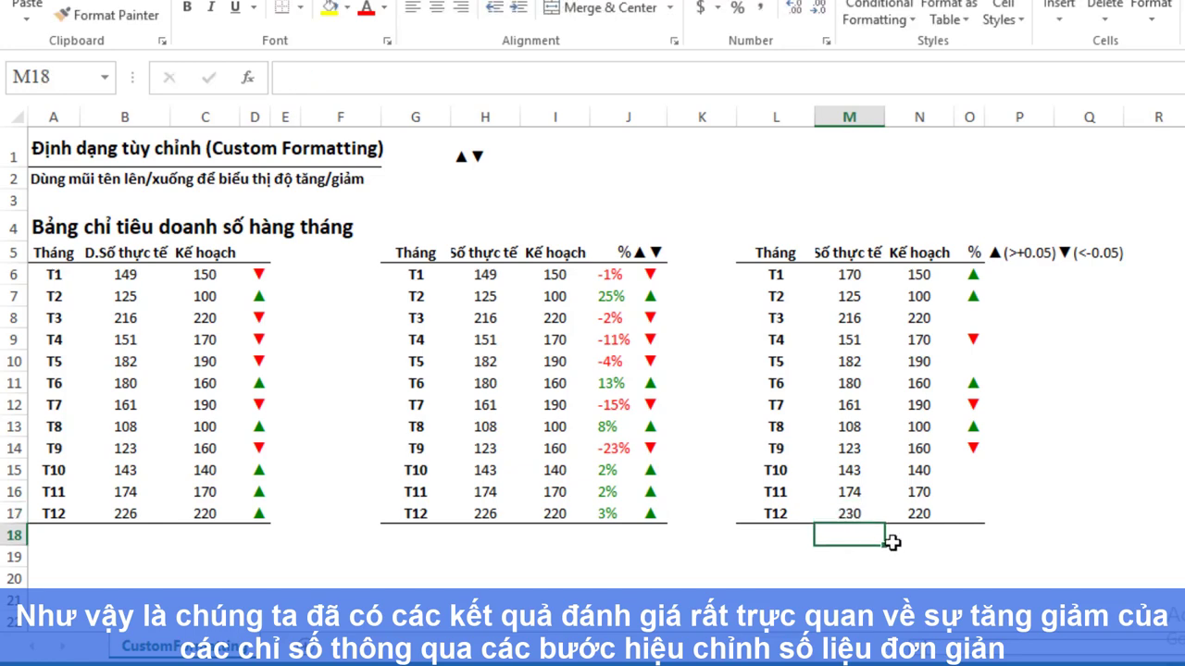
left_click(859, 514)
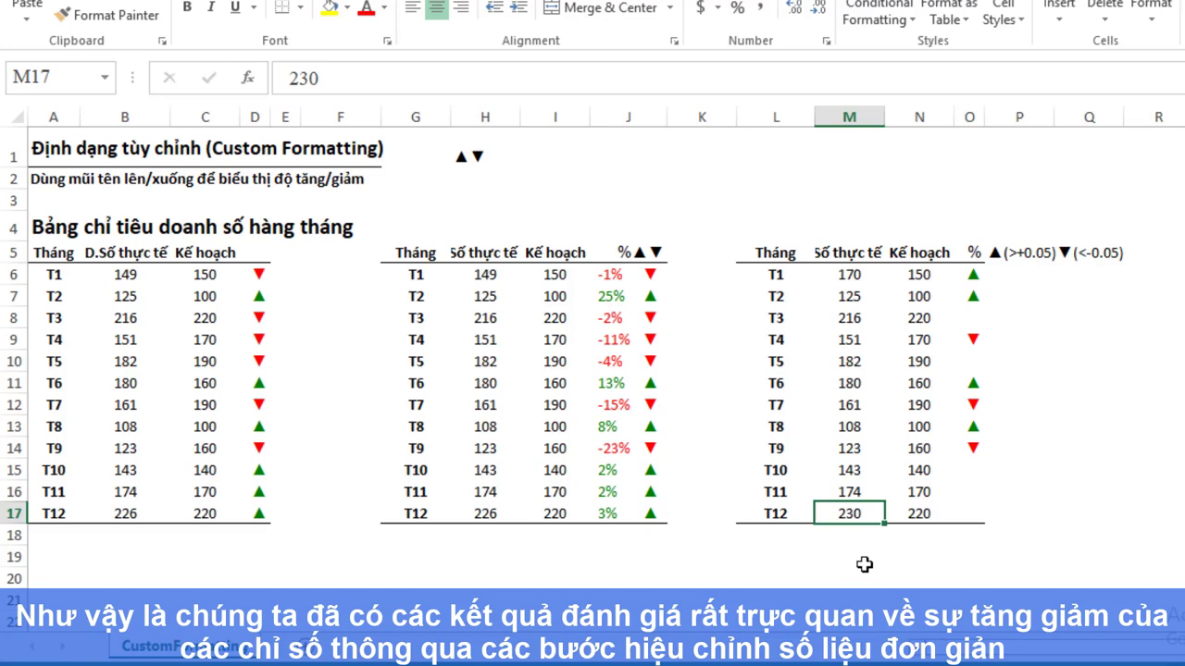
type("250")
key("Return")
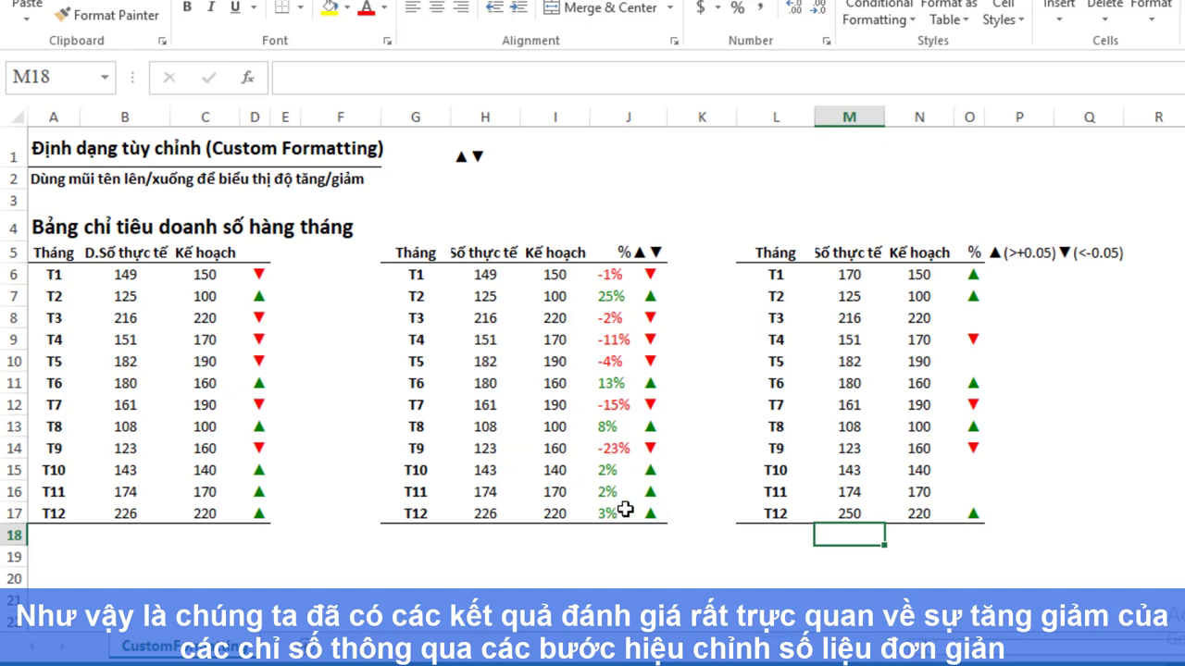
Change the second table's T12 actual sales to 219
left_click(480, 515)
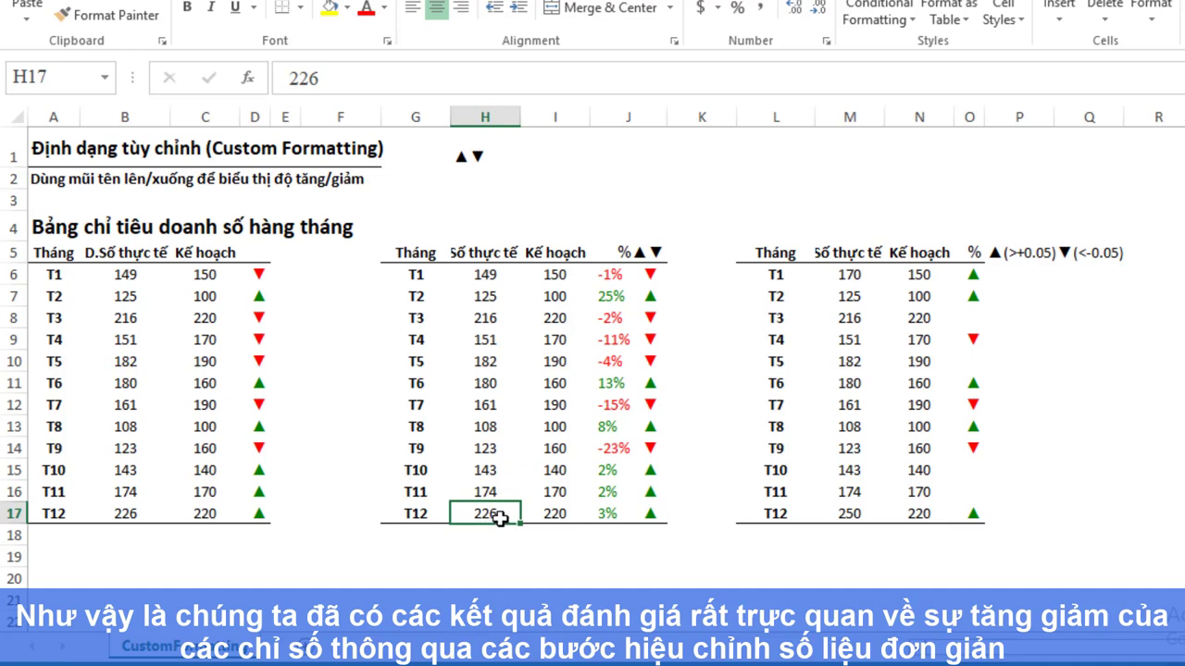
type("219")
key("Return")
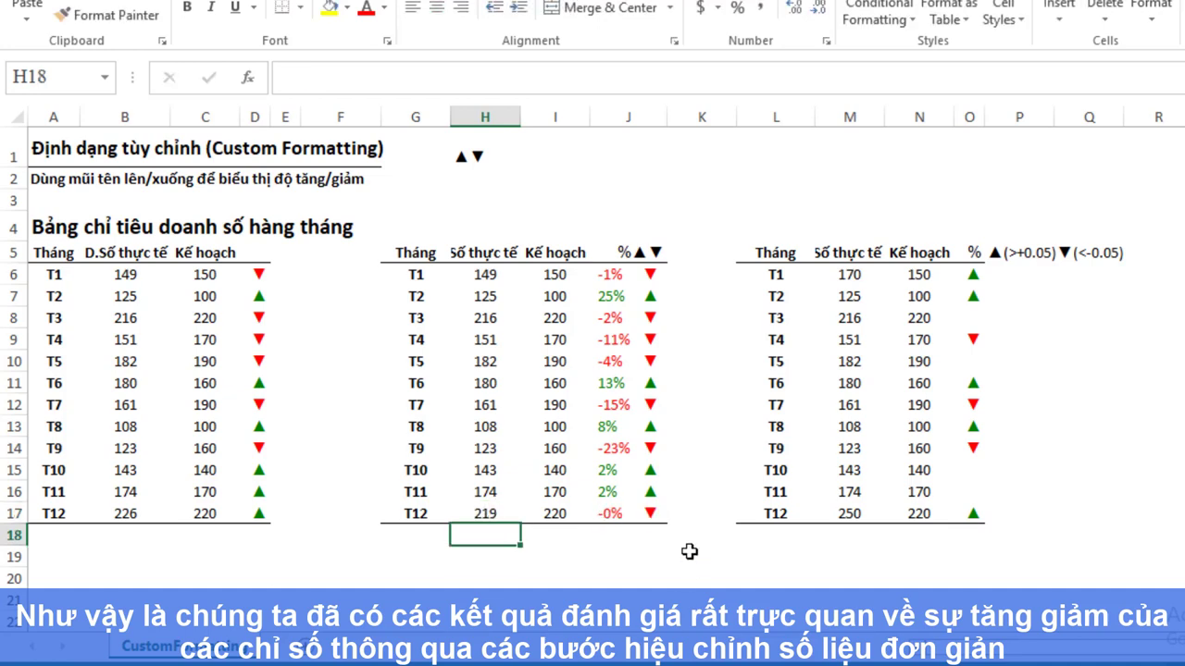
left_click(673, 535)
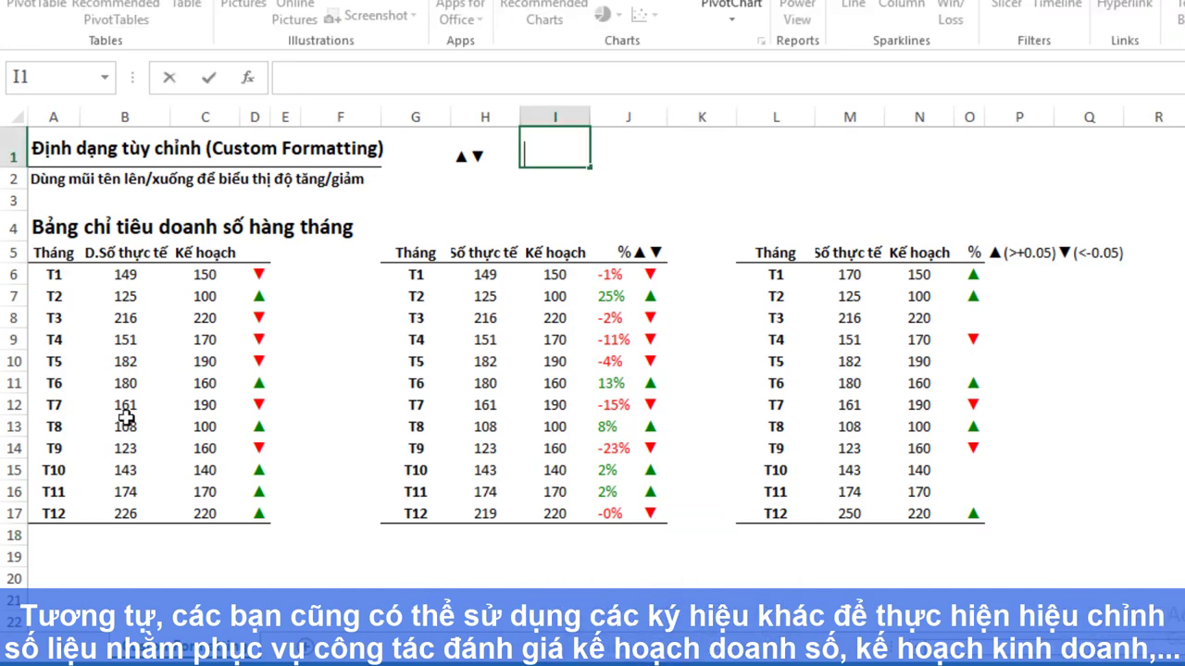
left_click(38, 252)
mouse_move(38, 252)
left_mouse_down()
mouse_move(1091, 397)
mouse_move(1092, 514)
left_mouse_up()
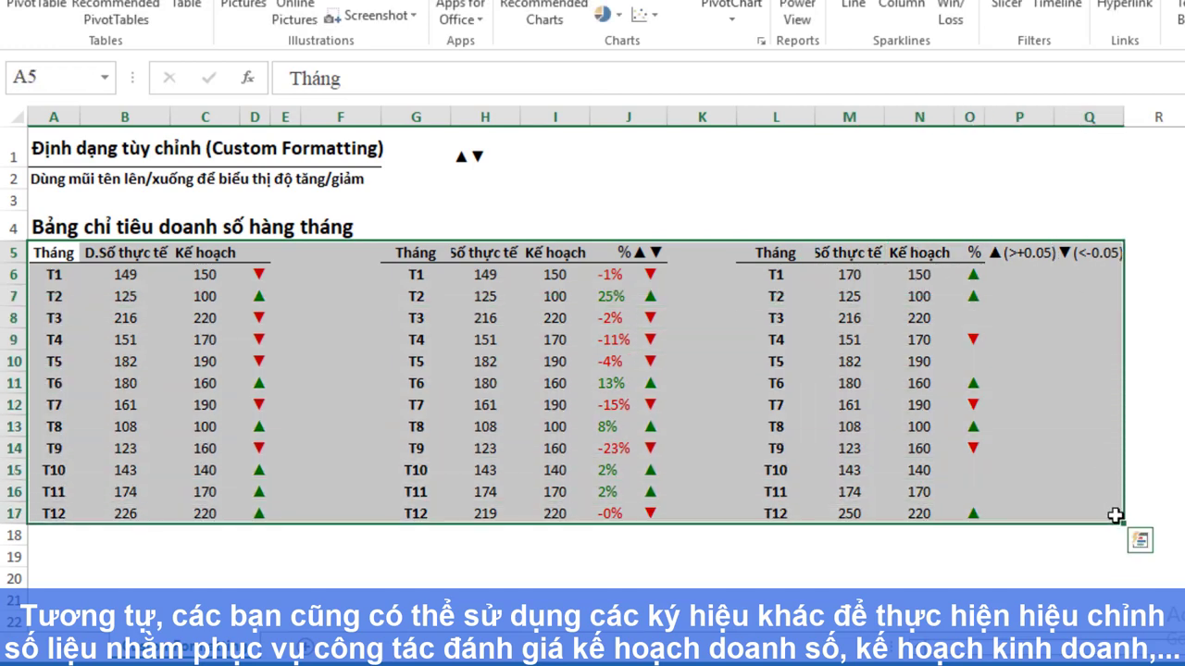
key("ctrl+c")
left_click(56, 577)
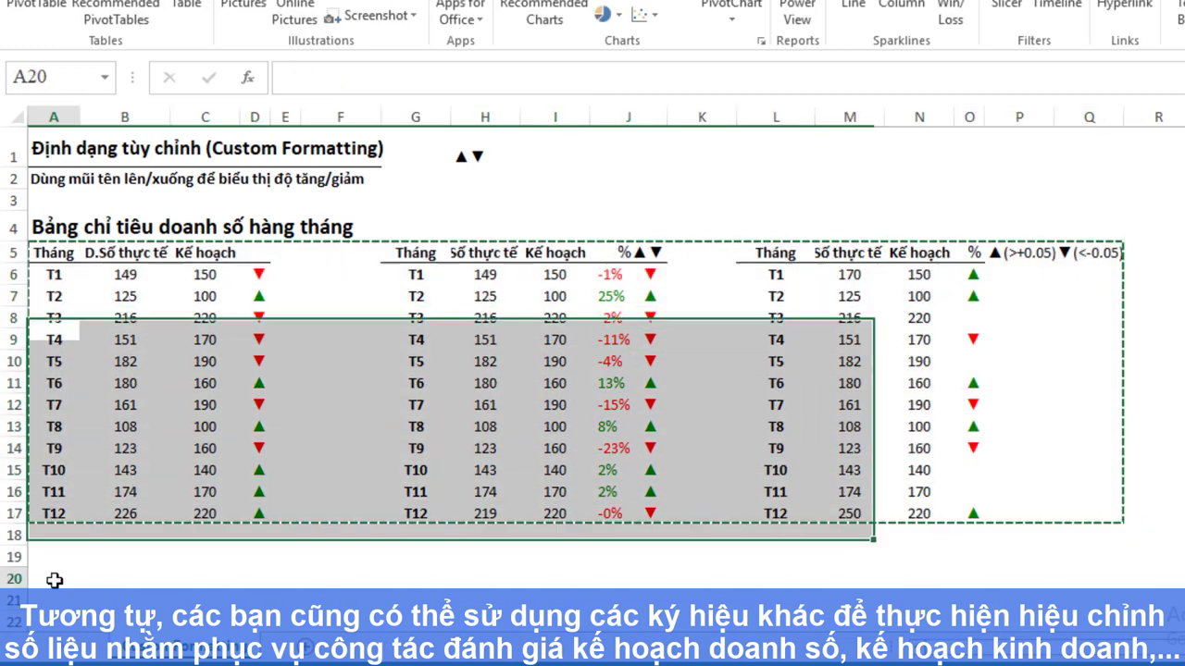
key("ctrl+v")
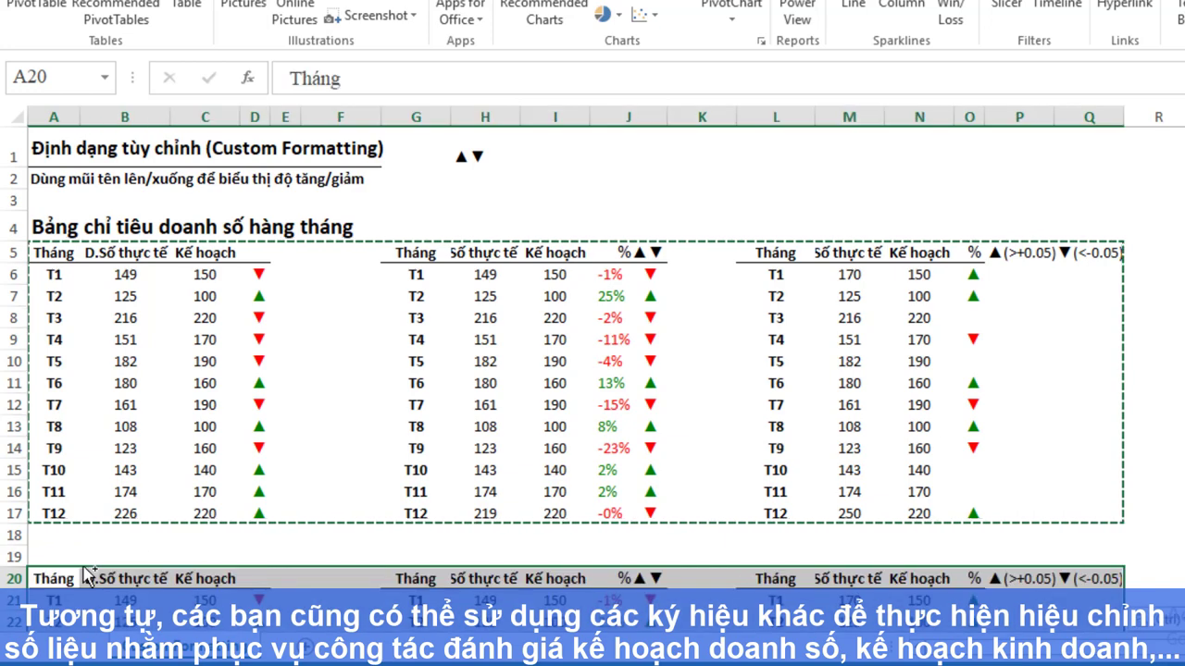
scroll(1120, 328, "down", 2)
scroll(592, 352, "down", 2)
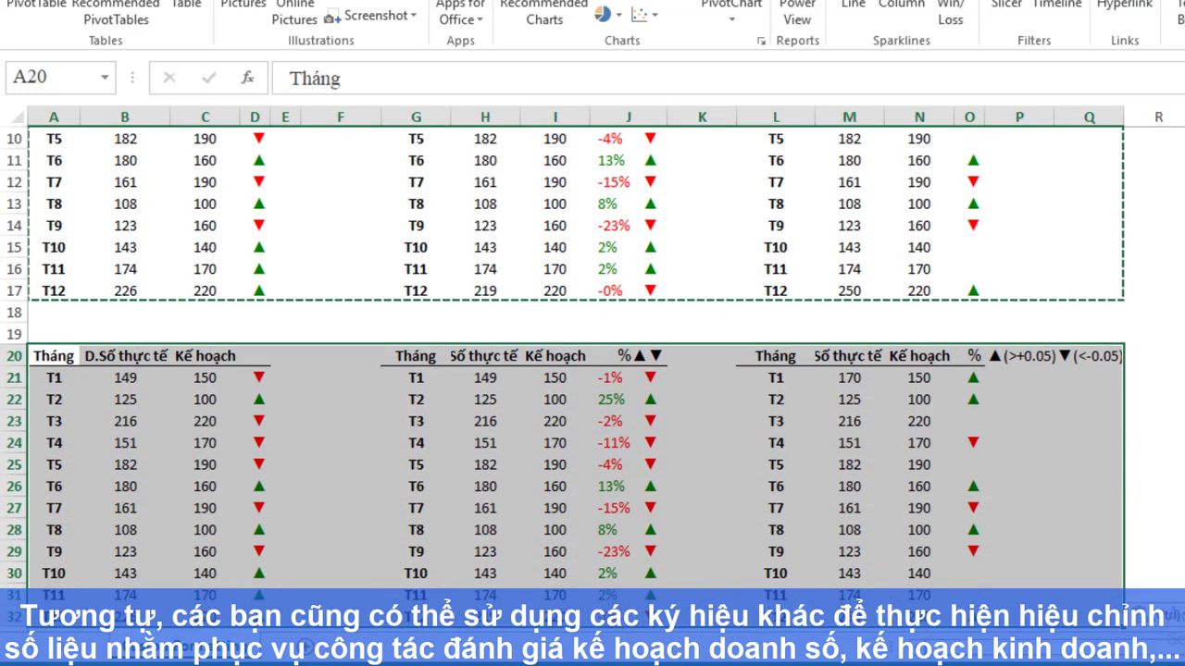
scroll(592, 352, "down", 1)
left_click(1180, 305)
scroll(592, 351, "down", 1)
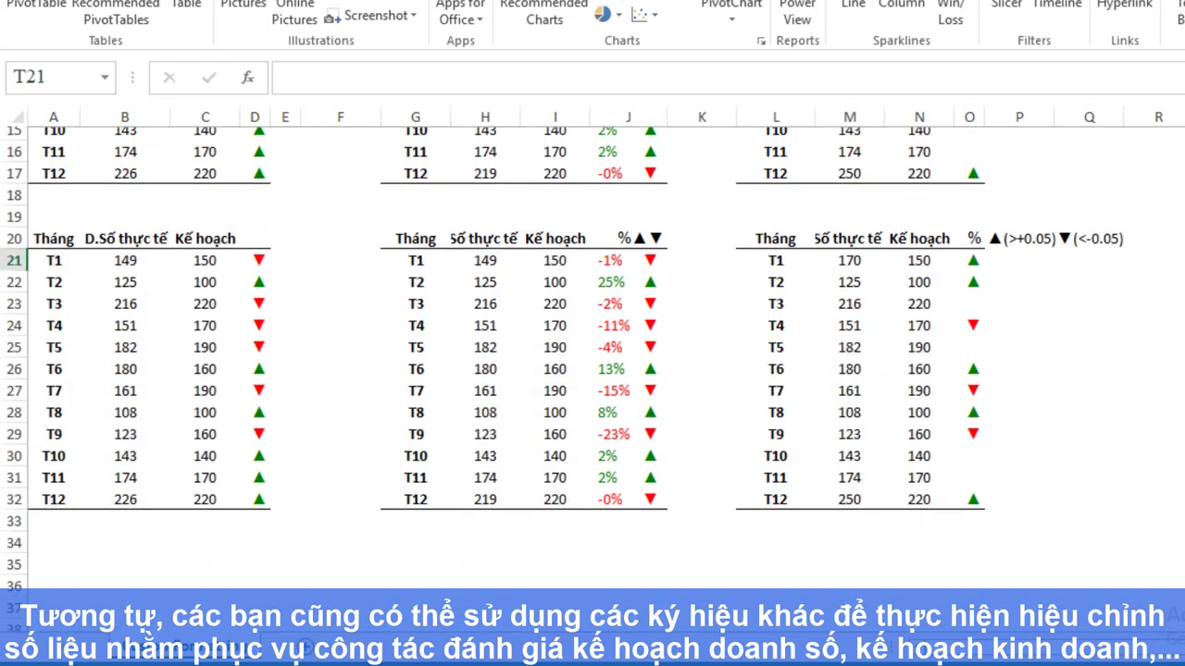
scroll(500, 370, "up", 1)
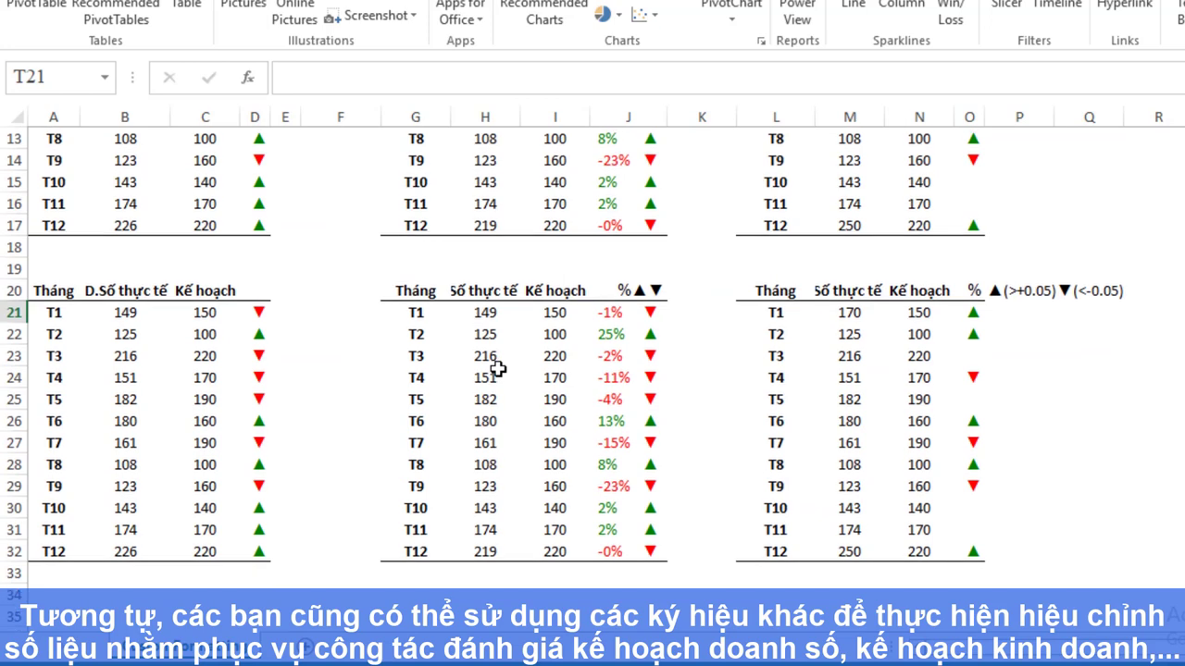
left_click(331, 265)
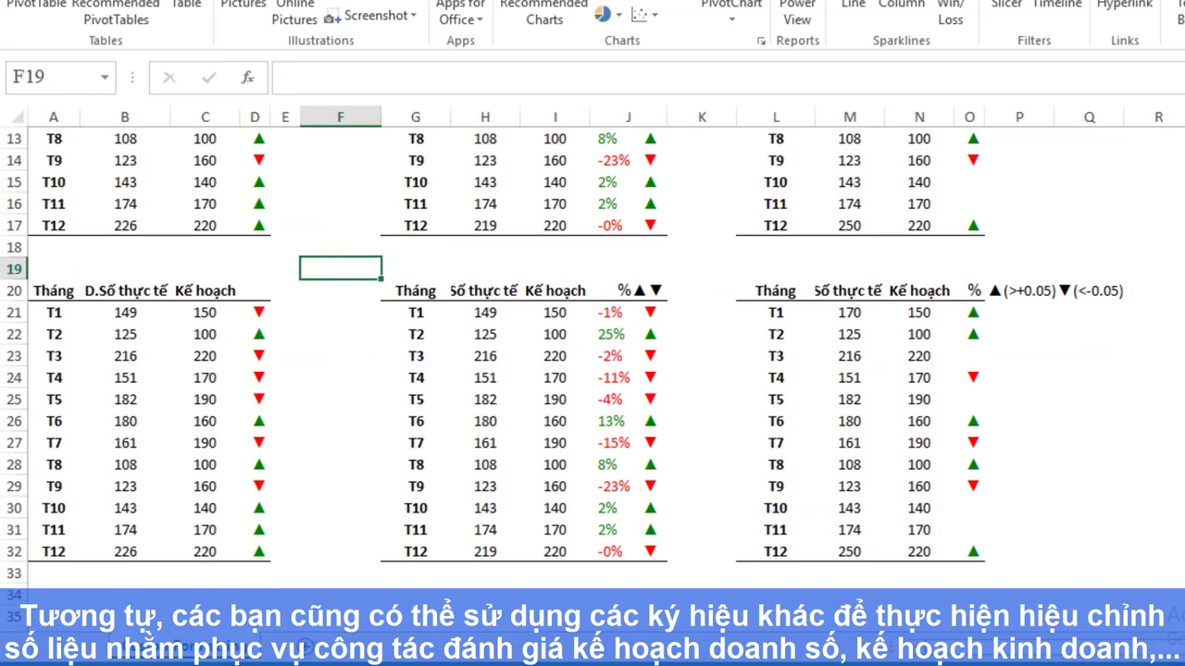
Insert the ↑ and ↓ arrow symbols into F19 from the Symbol dialog
key("alt+n")
key("u")
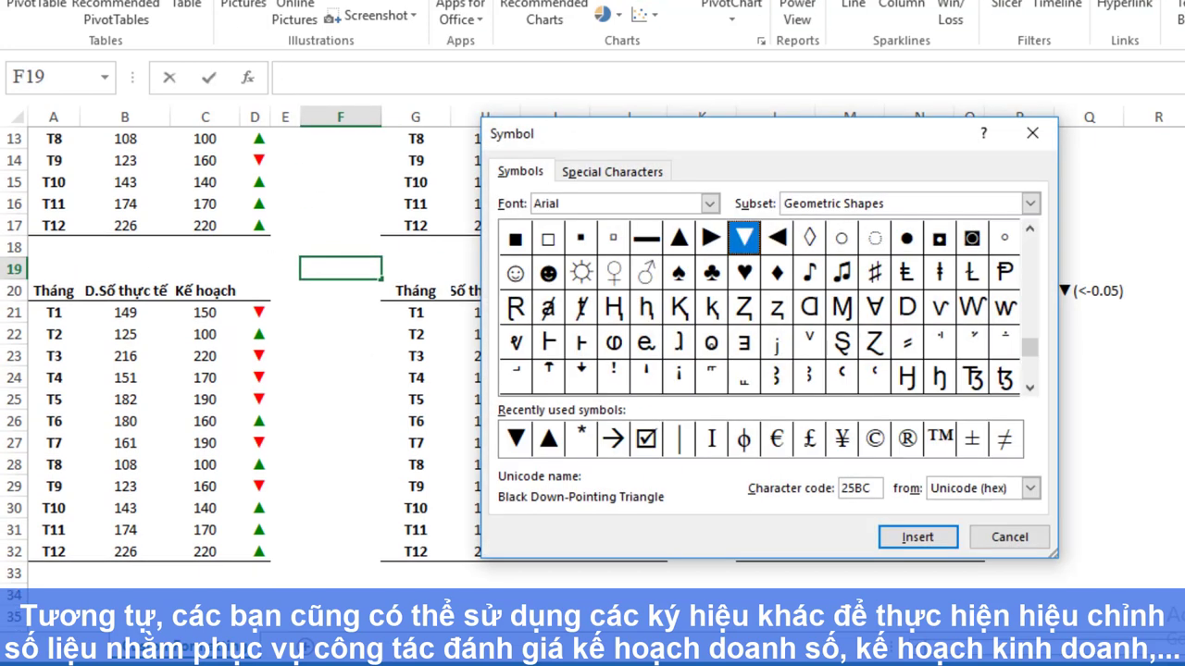
left_click(1030, 229)
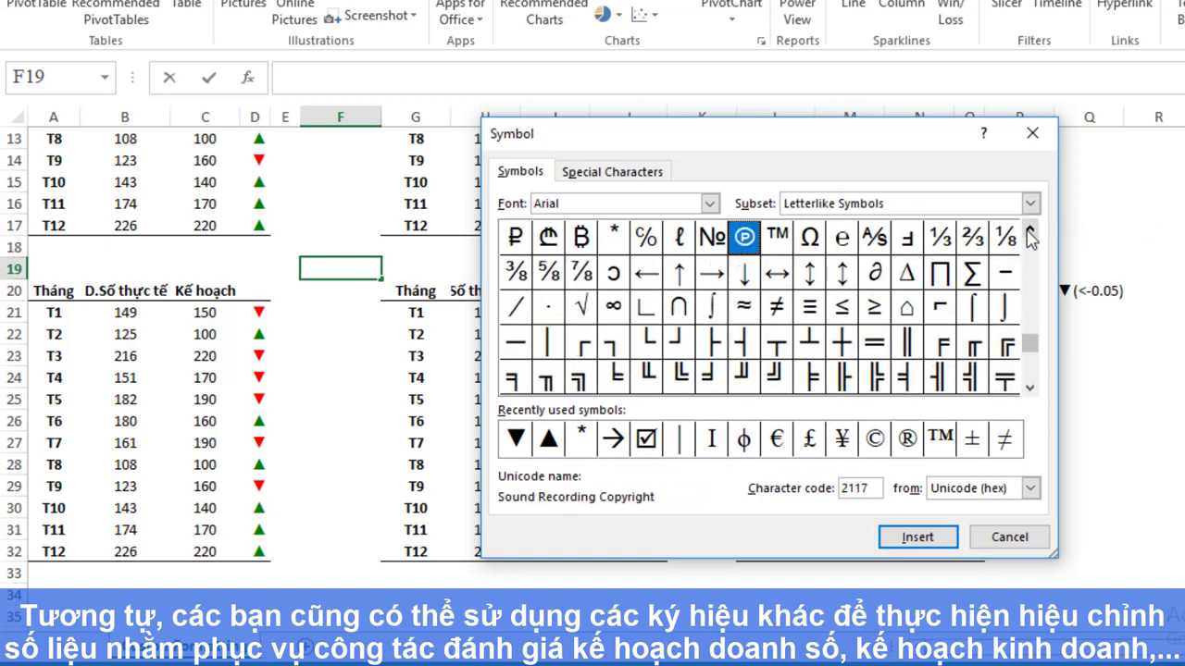
left_click(678, 280)
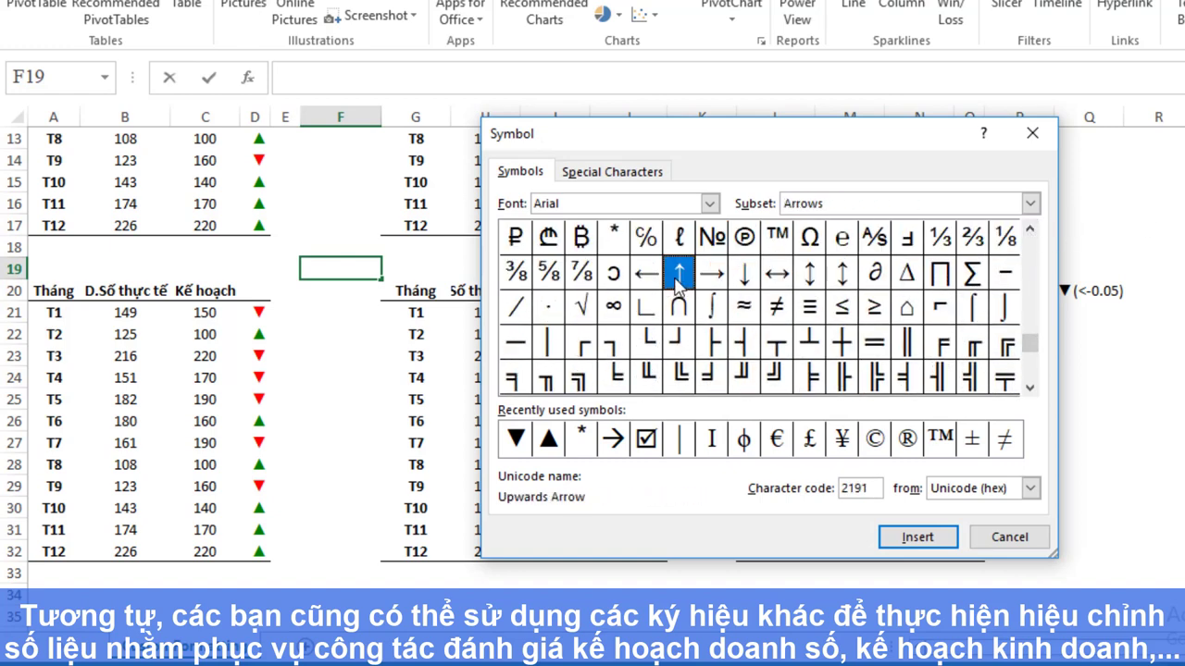
left_click(904, 529)
left_click(746, 276)
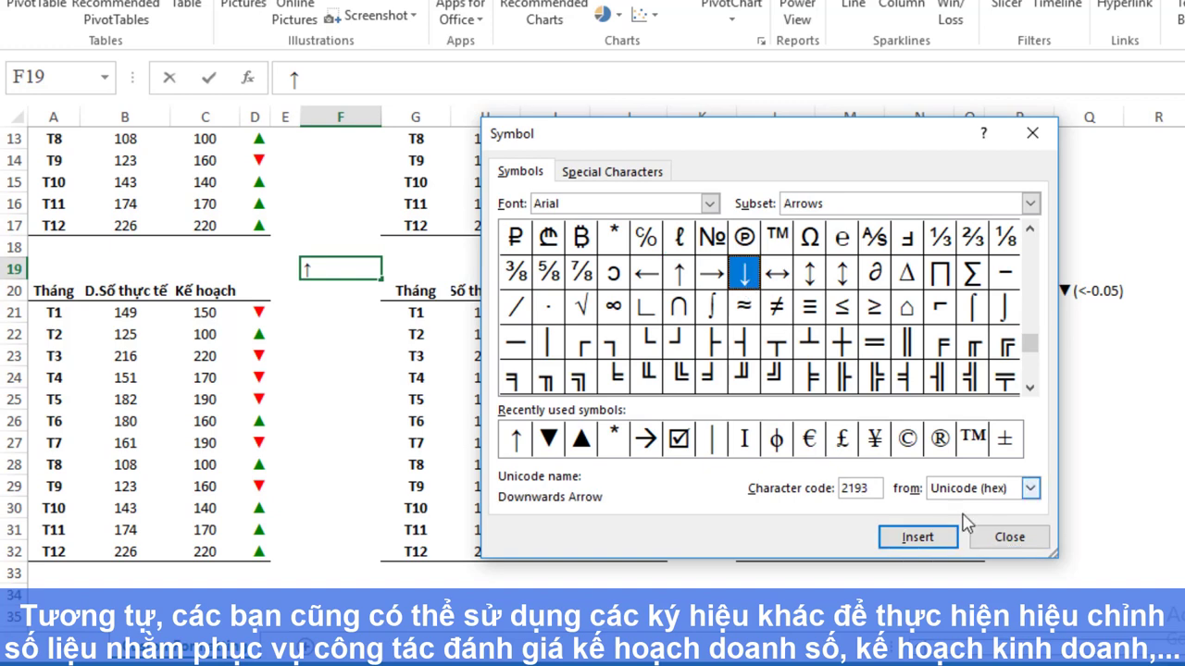
left_click(926, 536)
left_click(1009, 537)
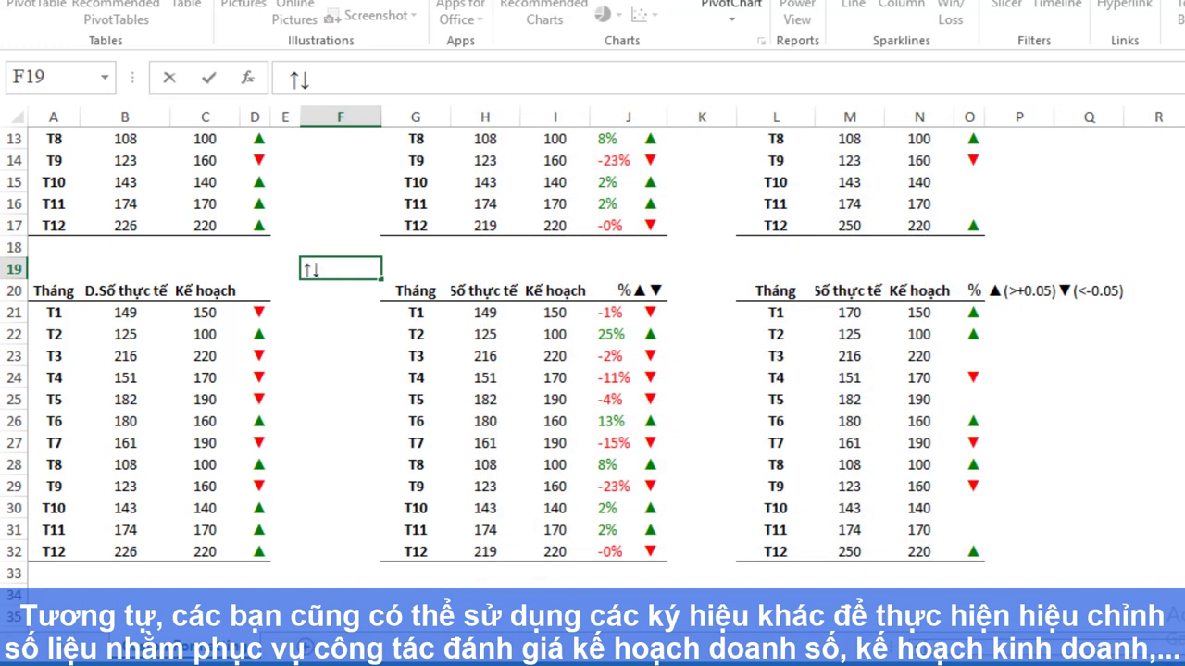
Copy the ↑↓ characters from F19's contents
left_click(352, 359)
left_click(328, 268)
left_click_drag(325, 81, 275, 84)
right_click(304, 79)
left_click(389, 127)
left_click(352, 318)
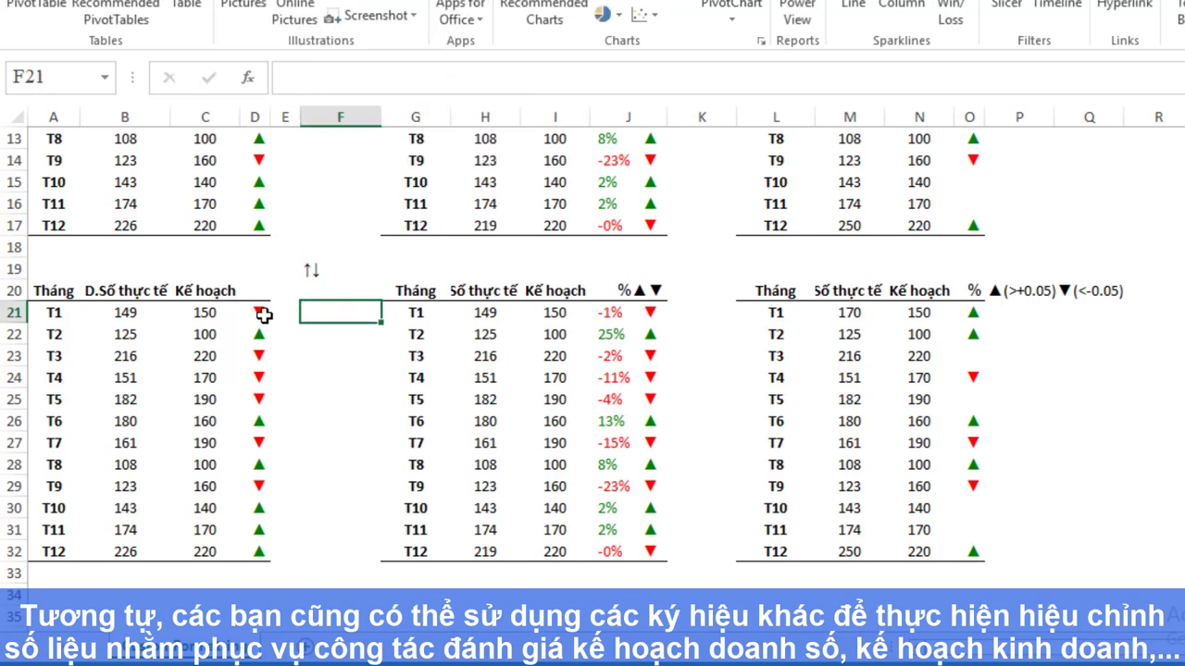
Change D21:D32's custom format to [Color10]"↑";[Red]"↓" in place of the triangles
left_click_drag(258, 312, 258, 549)
left_click(258, 549)
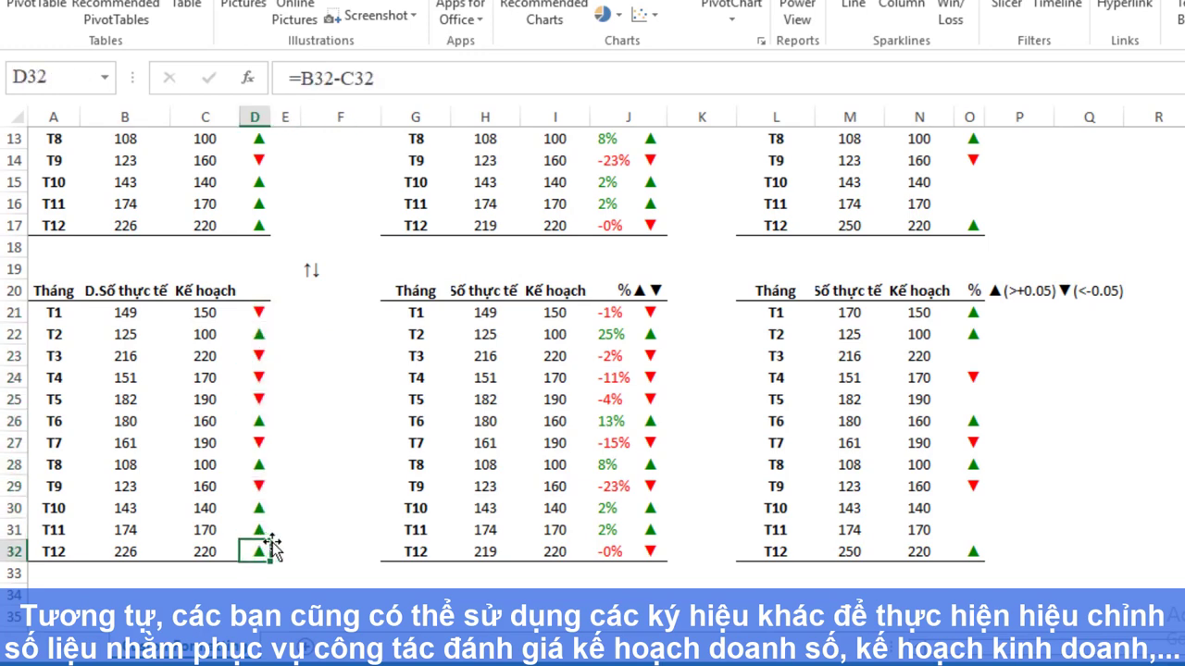
left_click(257, 310)
left_click(263, 554, "shift")
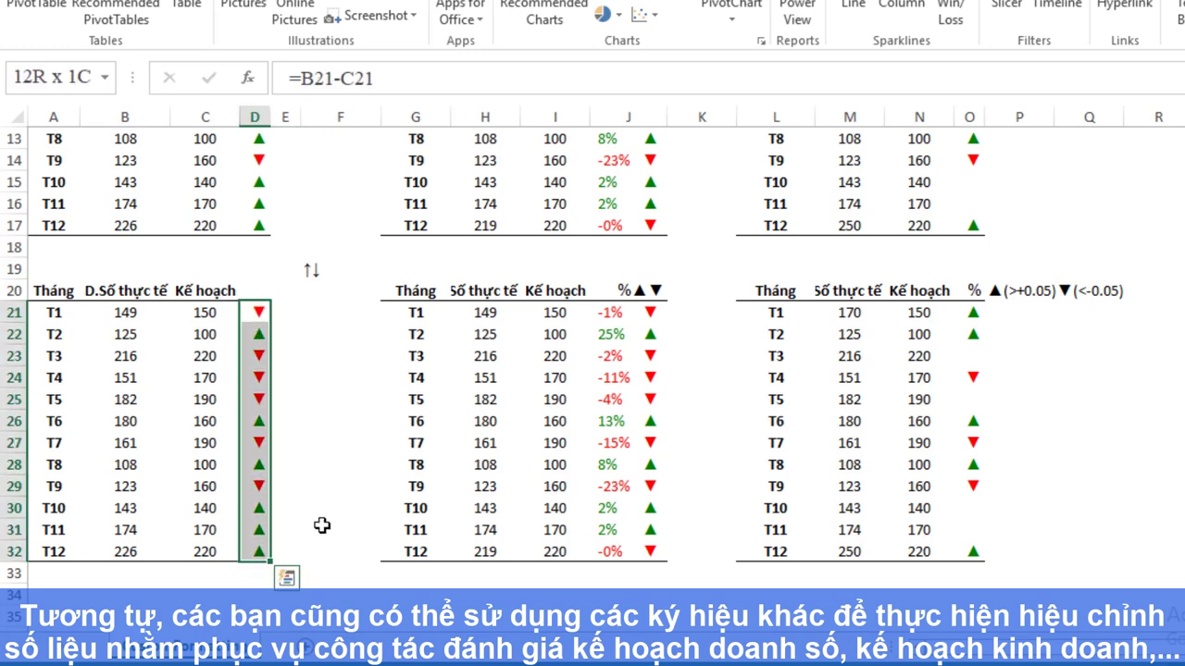
key("ctrl+1")
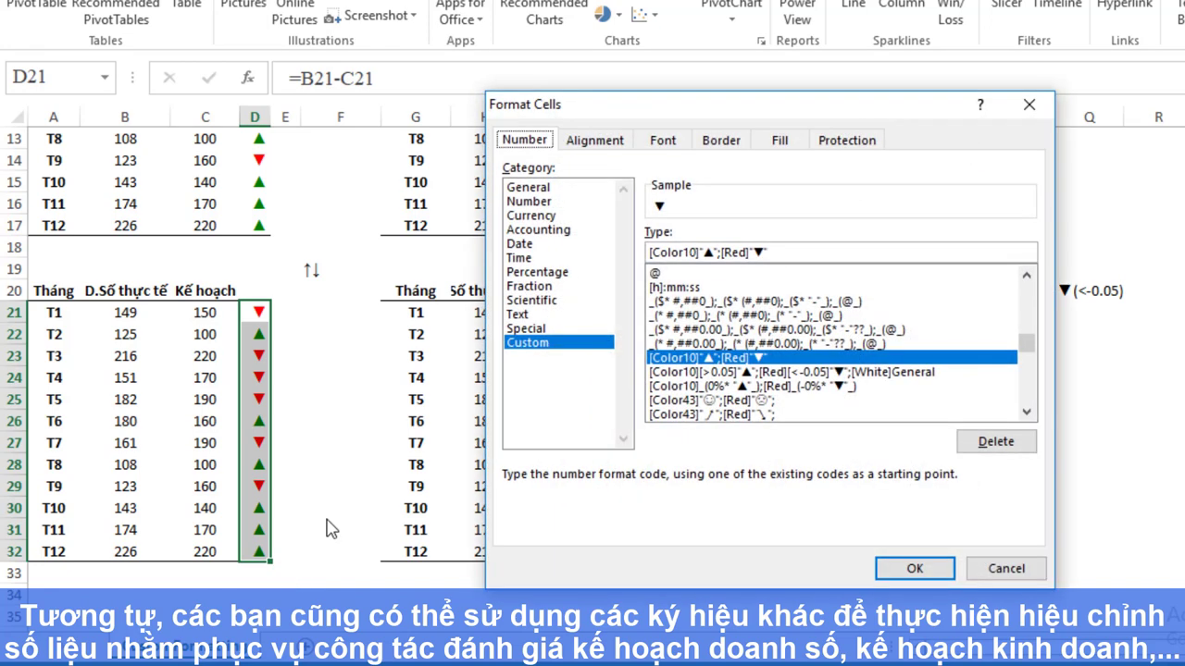
left_click(711, 259)
type("↑")
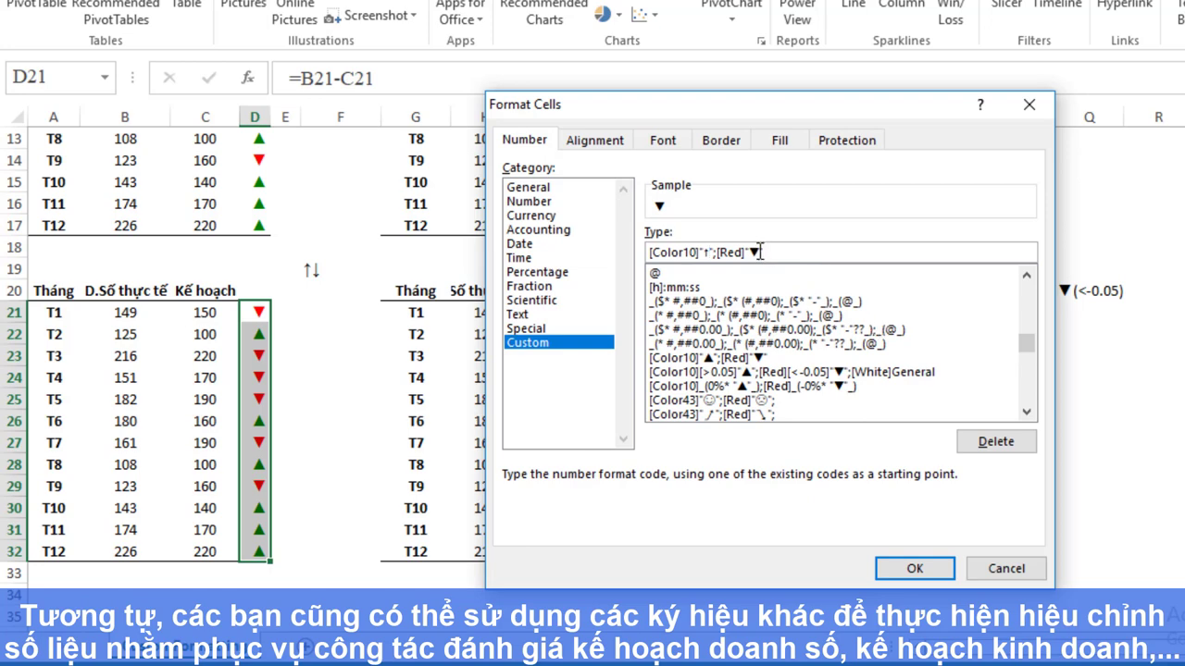
type("↑↓")
left_click(916, 568)
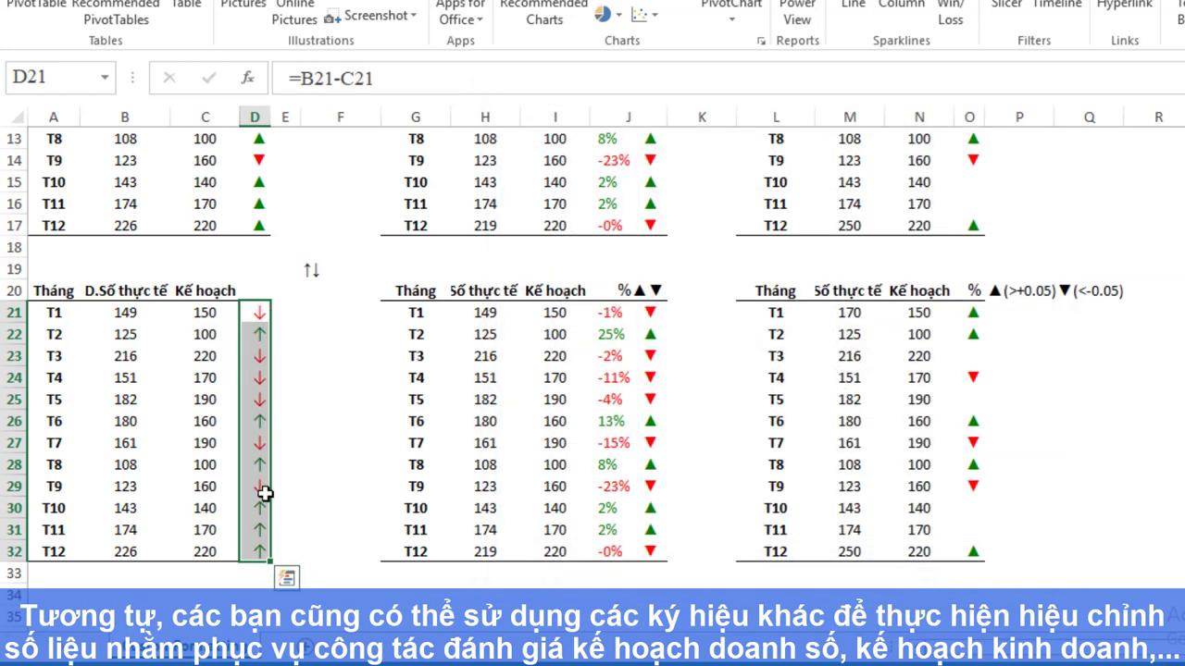
left_click(348, 493)
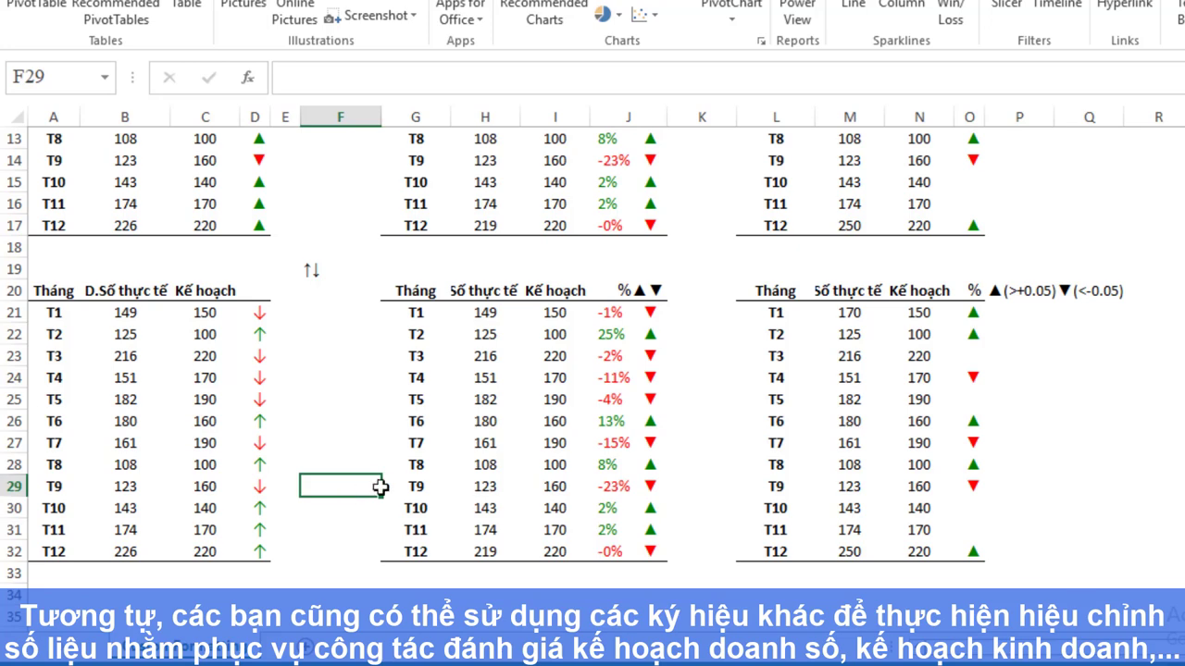
Replace ▲ with ↑ and ▼ with ↓ in J21:J32's custom percentage format
mouse_move(648, 313)
left_mouse_down()
mouse_move(646, 521)
mouse_move(659, 557)
left_mouse_up()
key("ctrl+1")
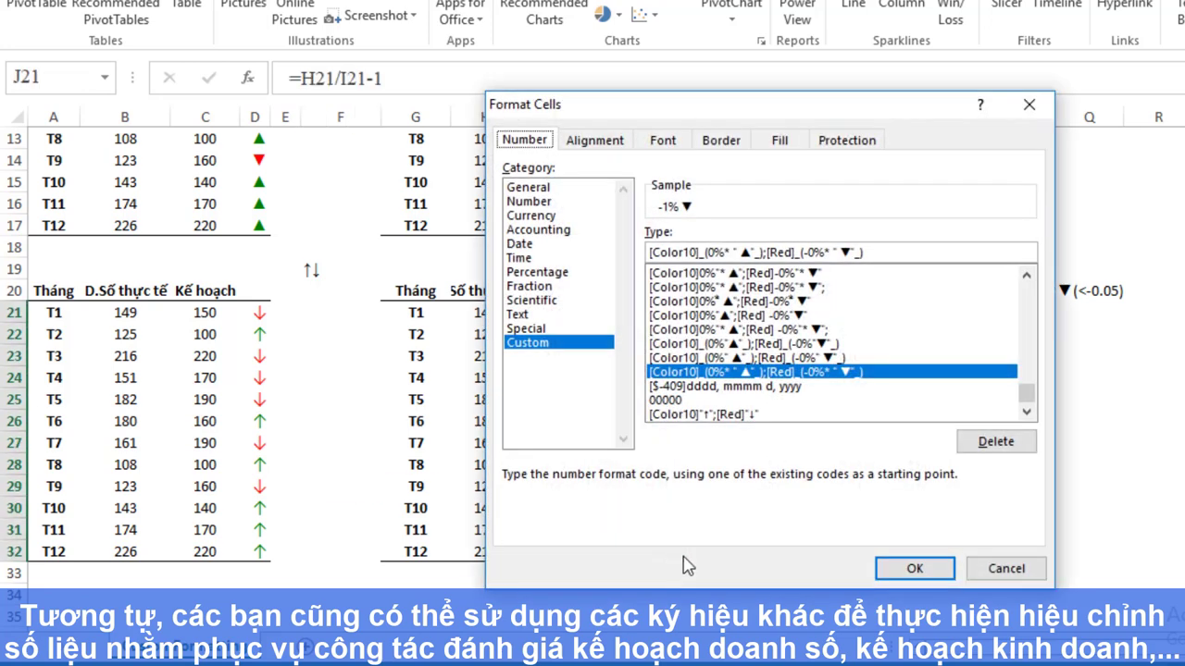
left_click(743, 251)
key("shift+End")
left_click(749, 252)
key("ctrl+v")
key("BackSpace")
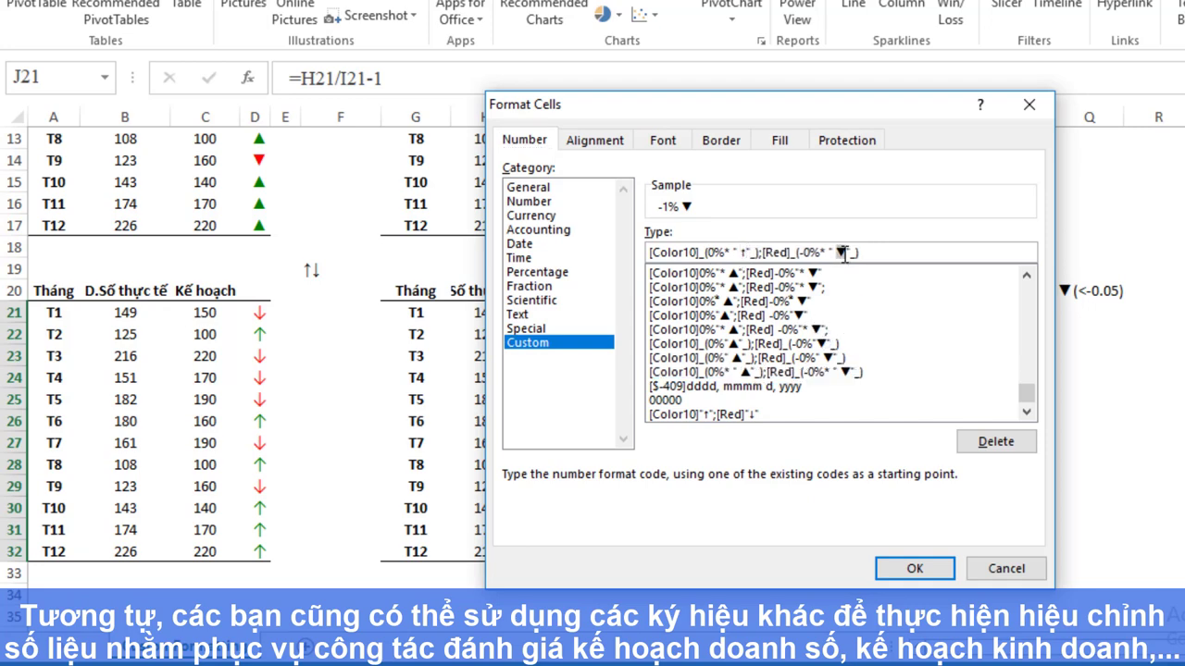
key("ctrl+v")
key("BackSpace")
left_click(916, 569)
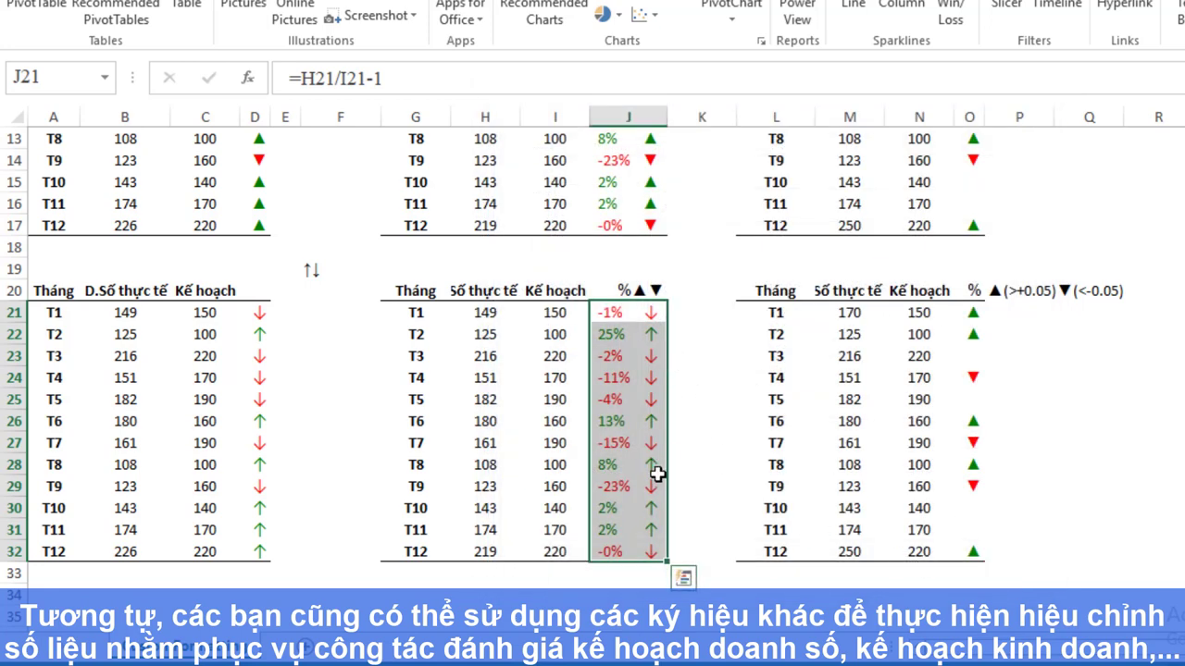
Select the lower-right table's % cells O21:O32
left_click(1140, 335)
left_click(962, 317)
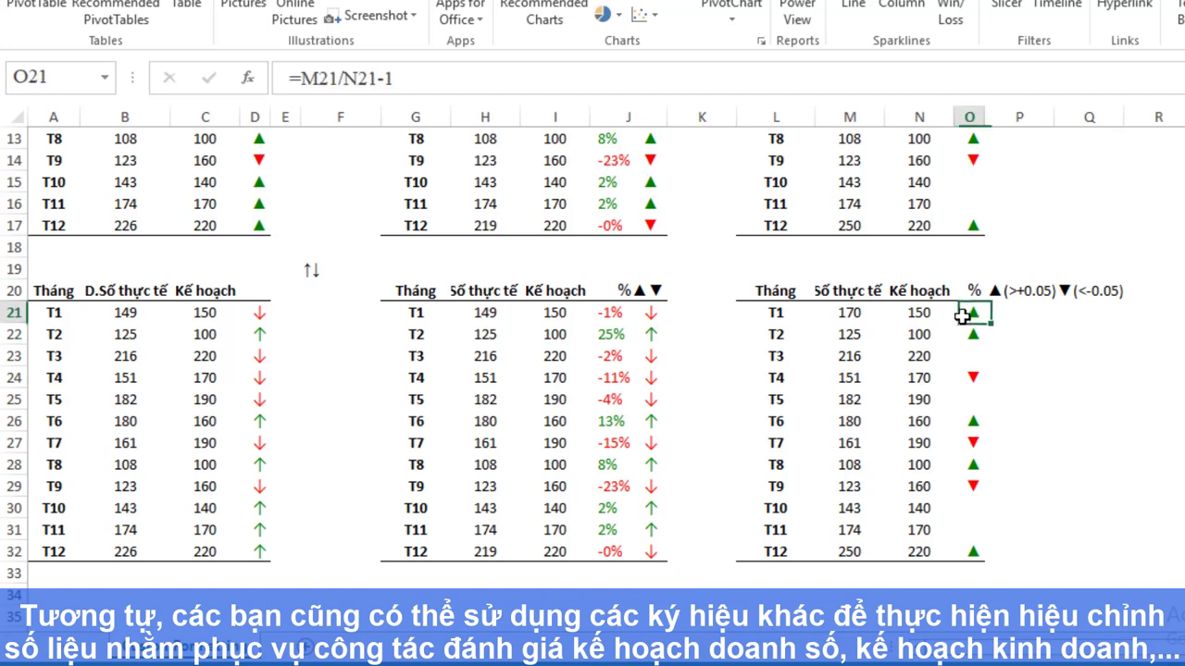
left_click_drag(963, 316, 971, 547)
left_click(971, 550)
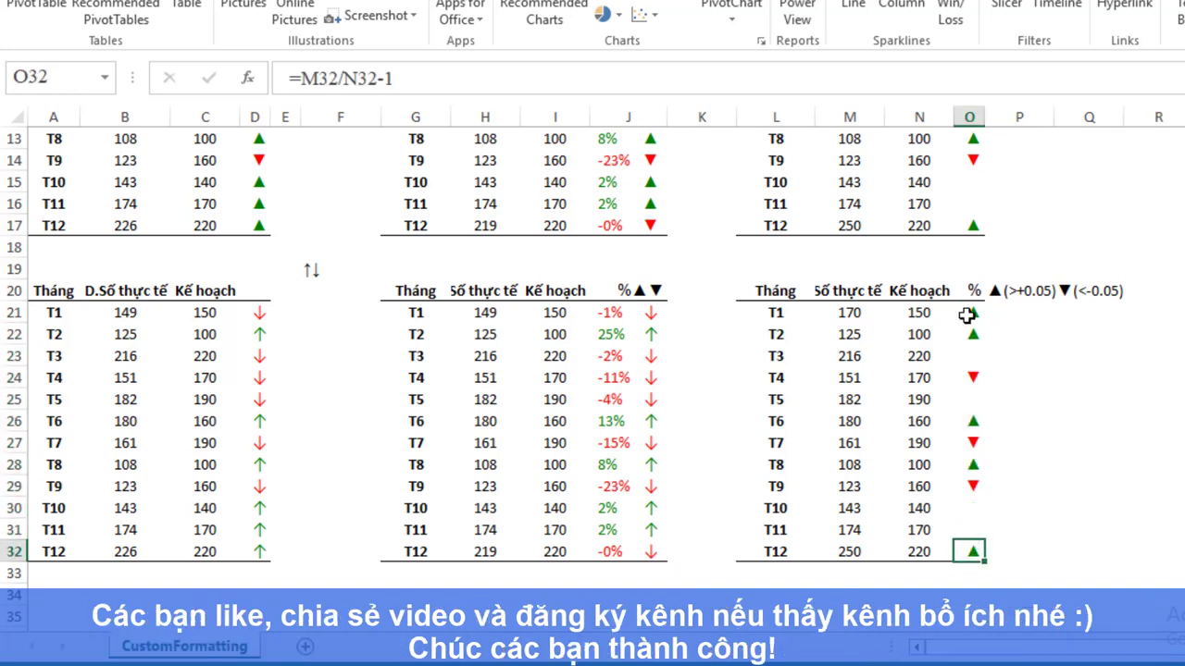
left_click_drag(965, 316, 972, 545)
left_click(974, 547)
left_click(966, 317)
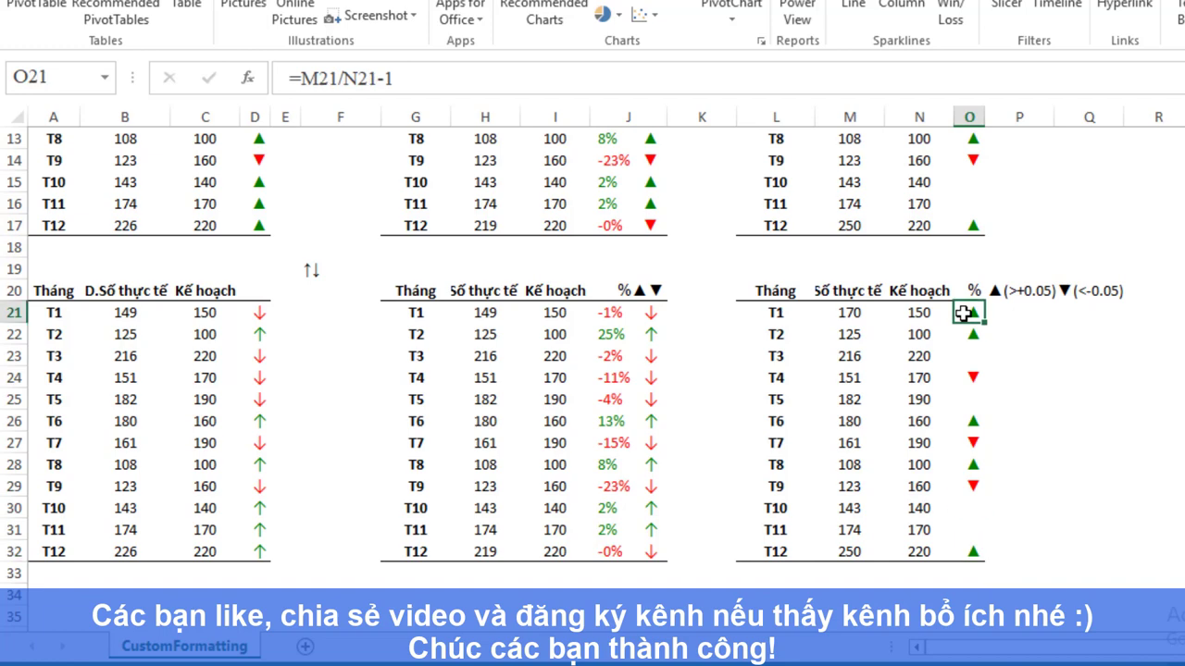
left_click(974, 549, "shift")
Swap ▲/▼ for ↑/↓ in the custom format code so +0.05/-0.05 changes show green ↑ and red ↓
key("ctrl+1")
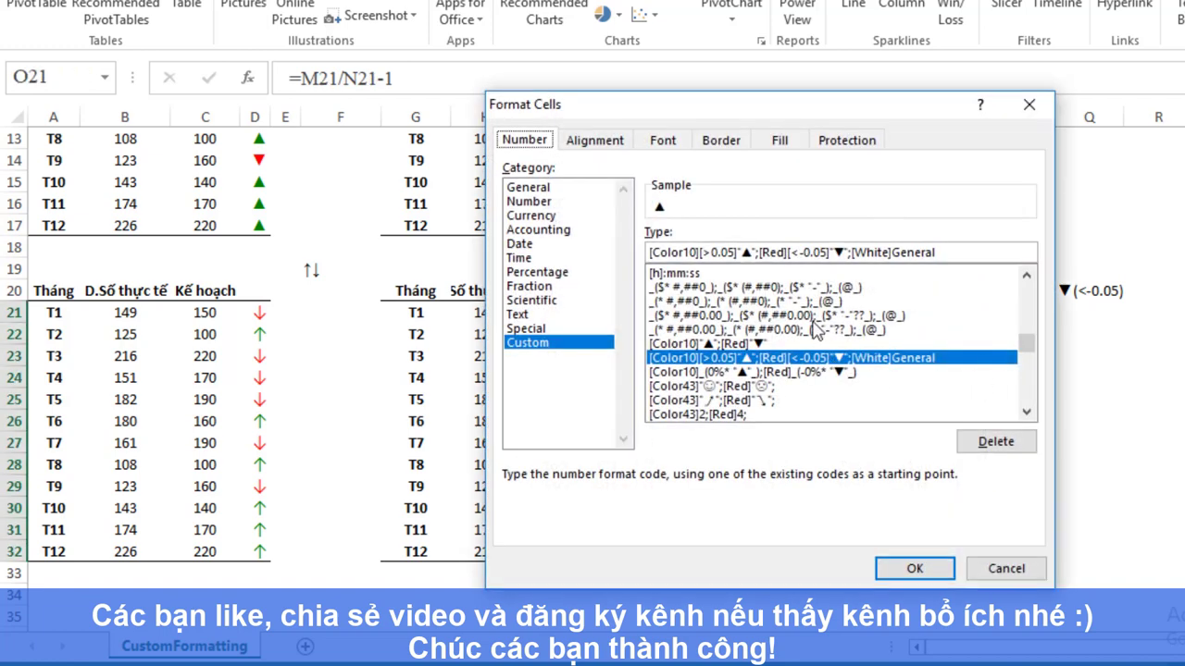
left_click(747, 253)
type("↑")
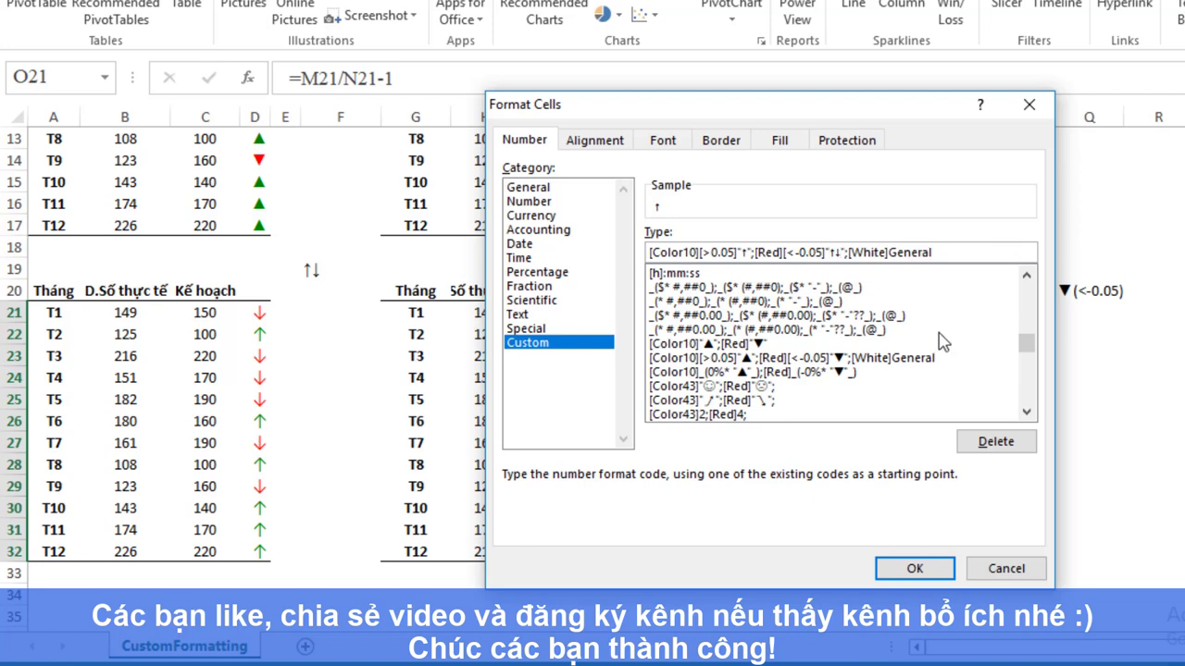
type("↓")
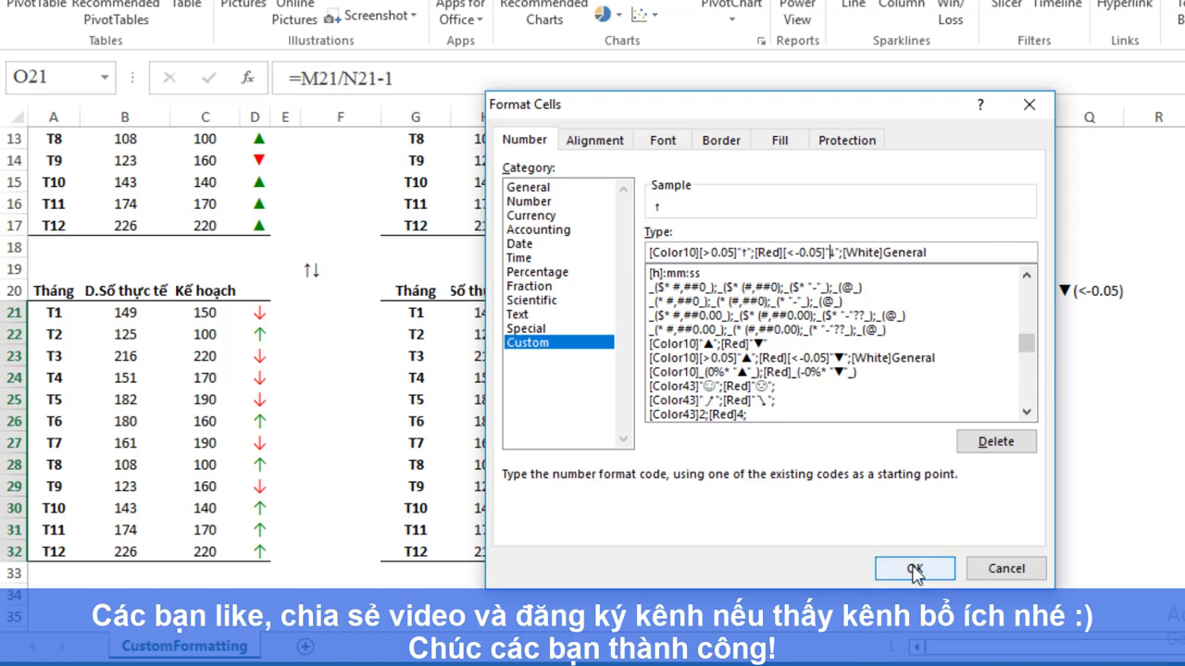
left_click(915, 568)
left_click(1083, 356)
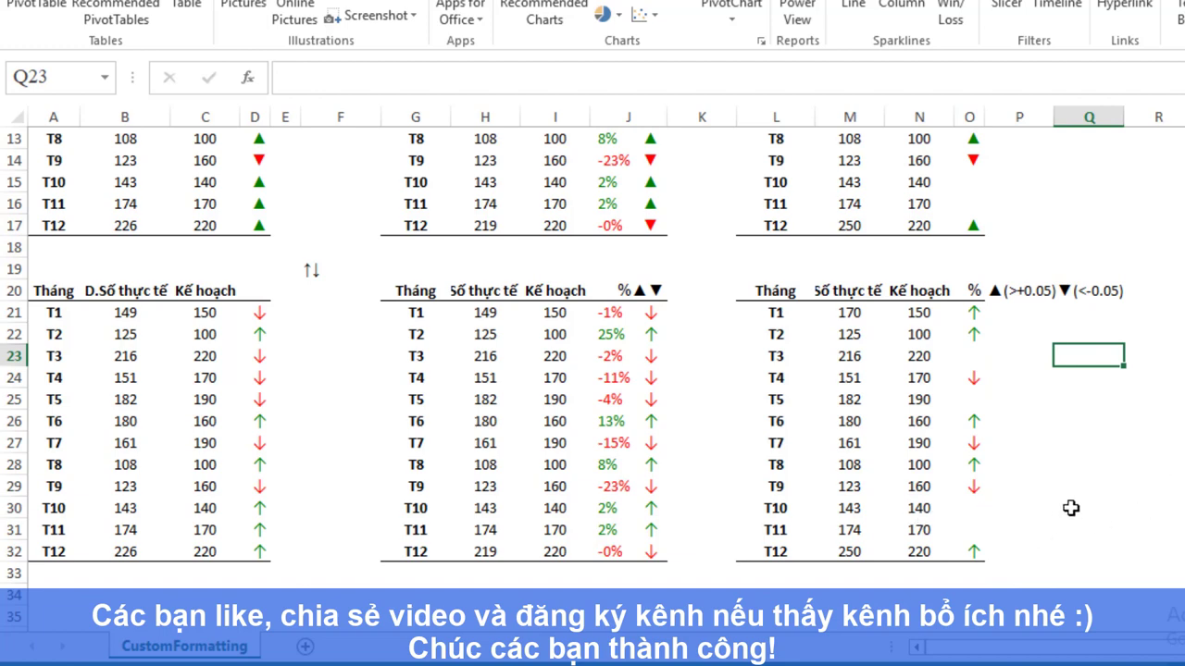
scroll(1131, 474, "up", 3)
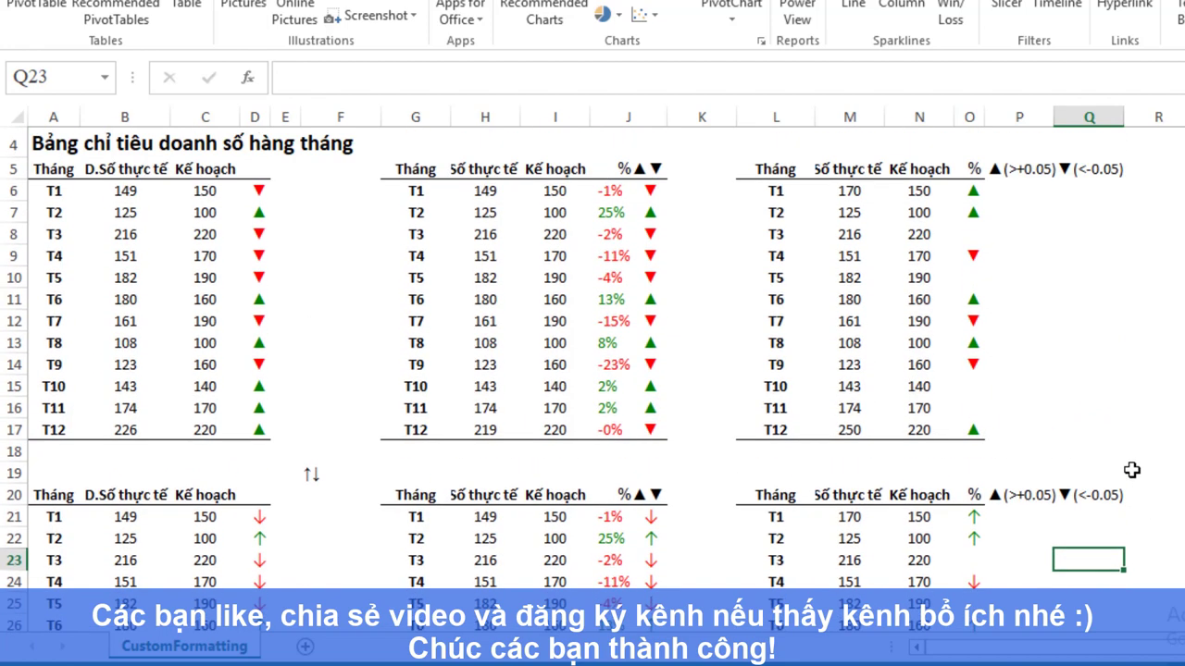
scroll(1135, 471, "down", 2)
scroll(1135, 471, "down", 1)
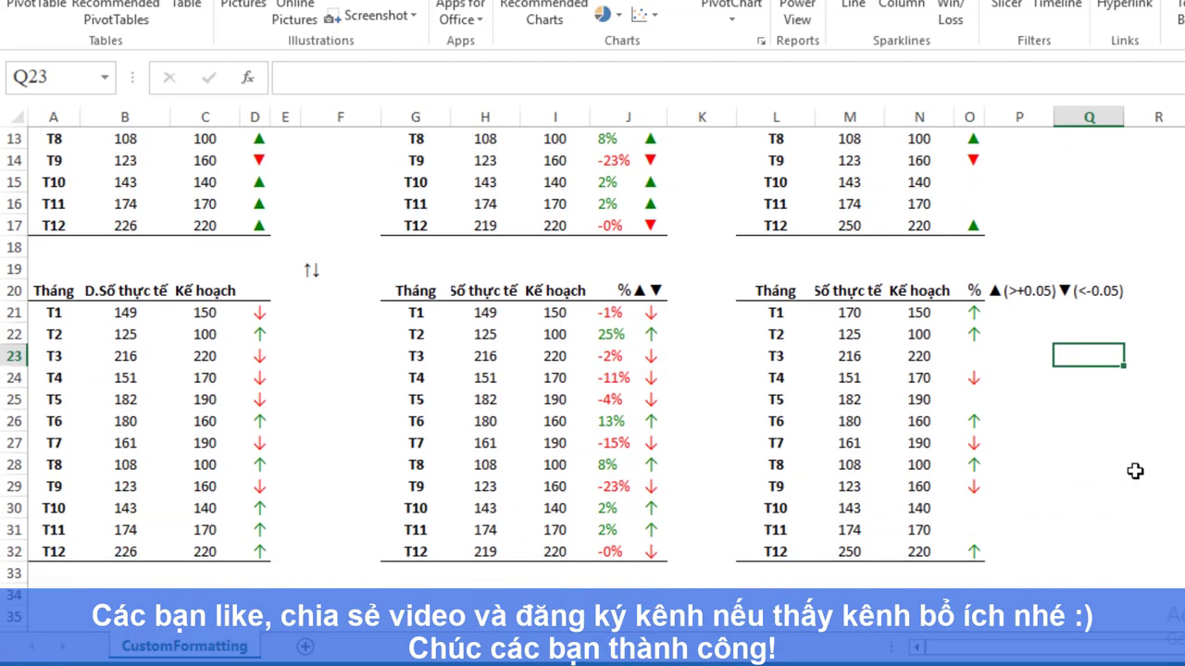
scroll(1135, 471, "up", 1)
scroll(1134, 471, "up", 2)
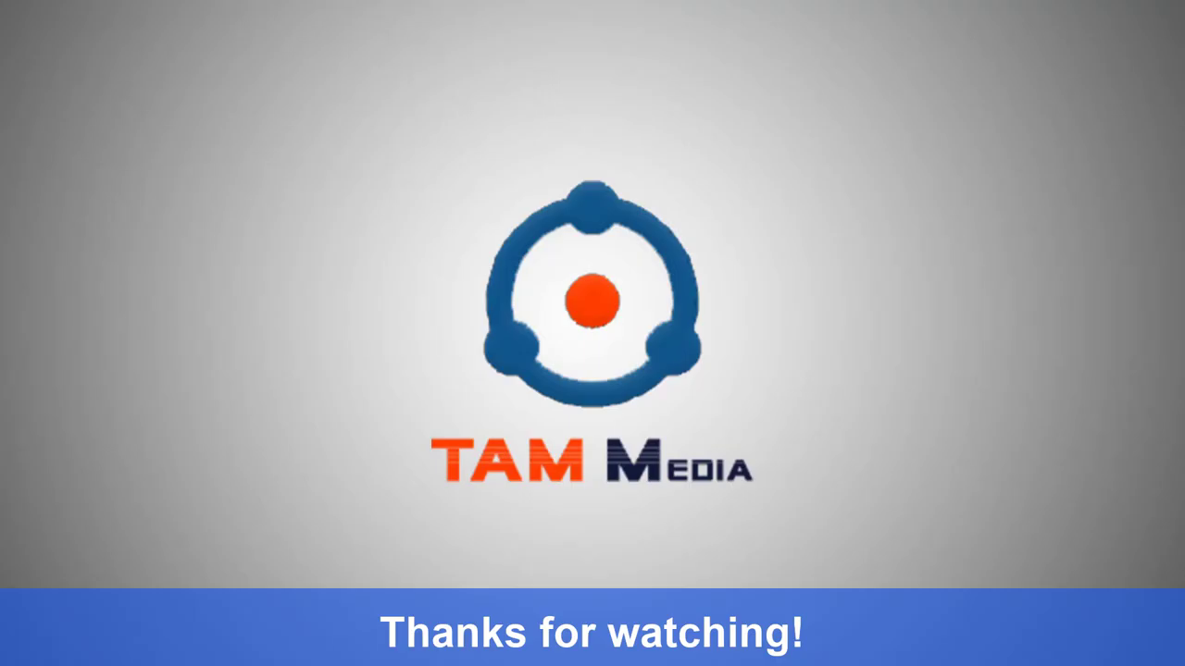